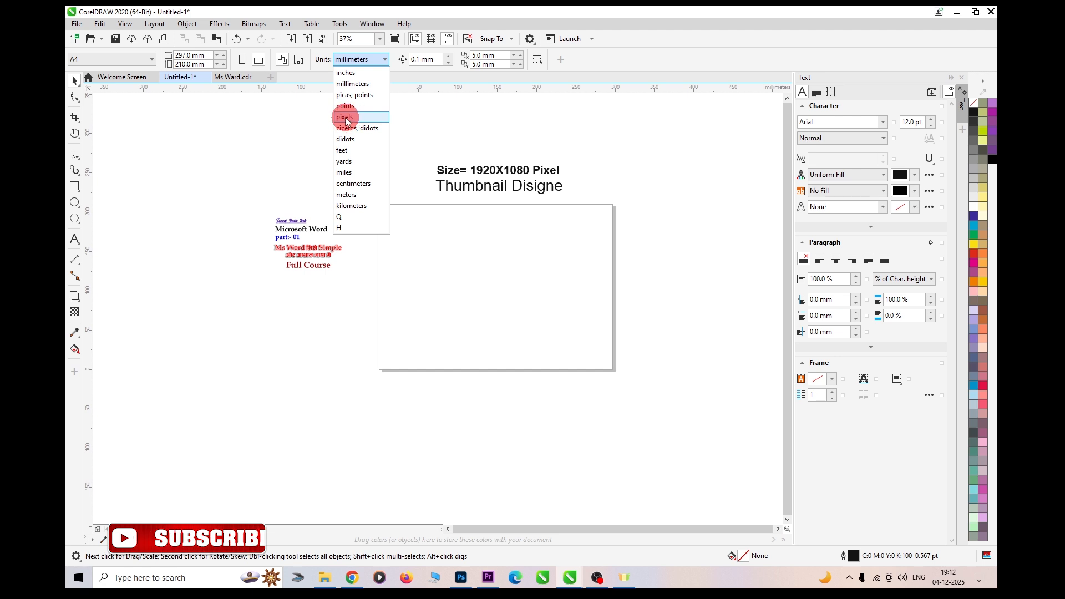
# - Set the page units to pixels and the page size to 1920 by 1080 px
pyautogui.click(347, 118)
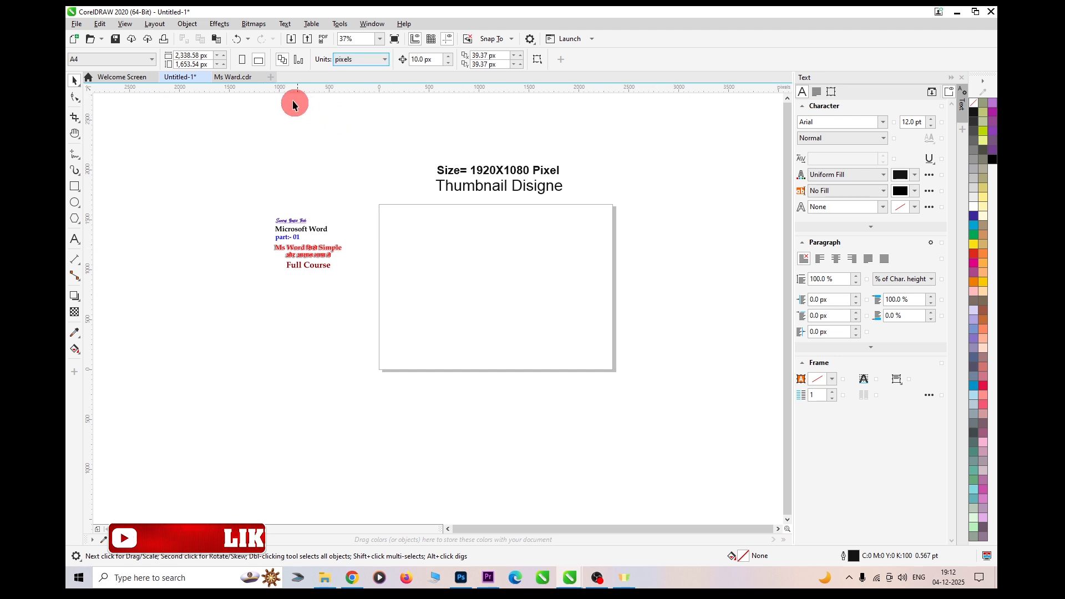
pyautogui.click(206, 56)
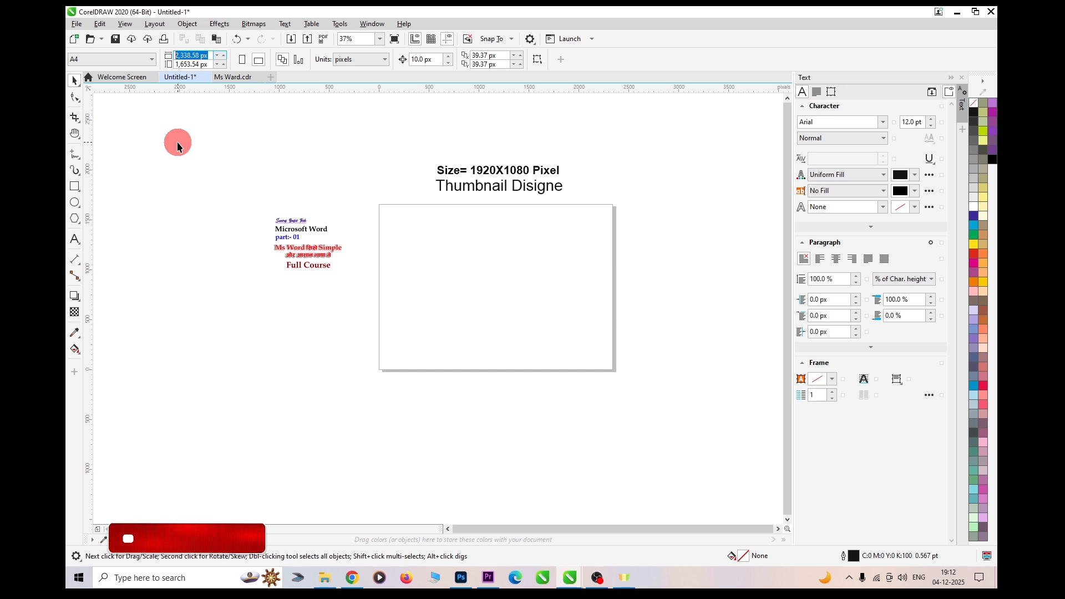
pyautogui.write('1920')
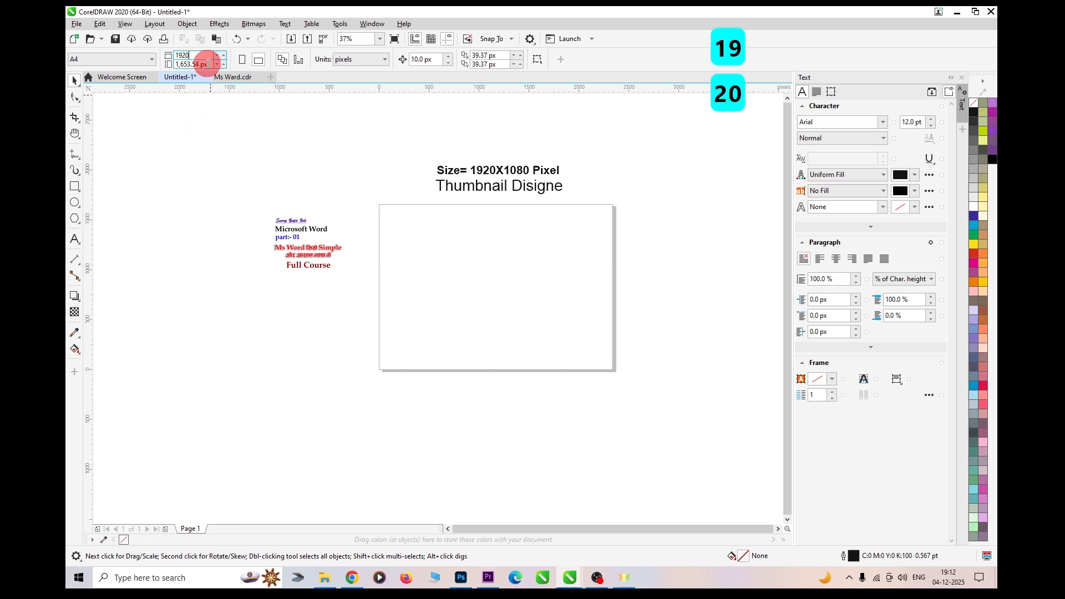
pyautogui.click(191, 64)
pyautogui.write('1080')
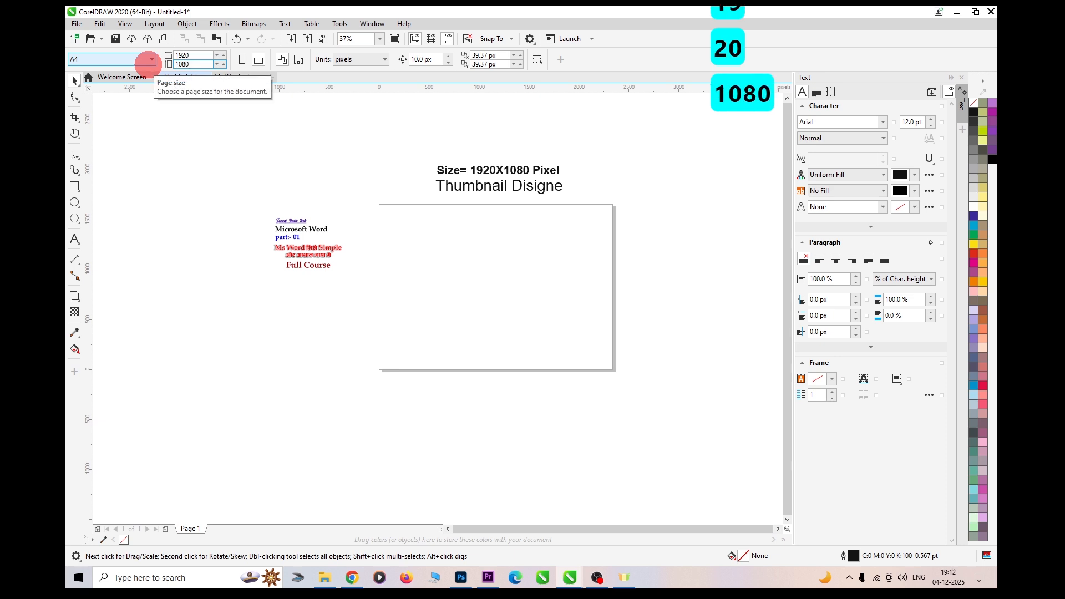
pyautogui.press('Return')
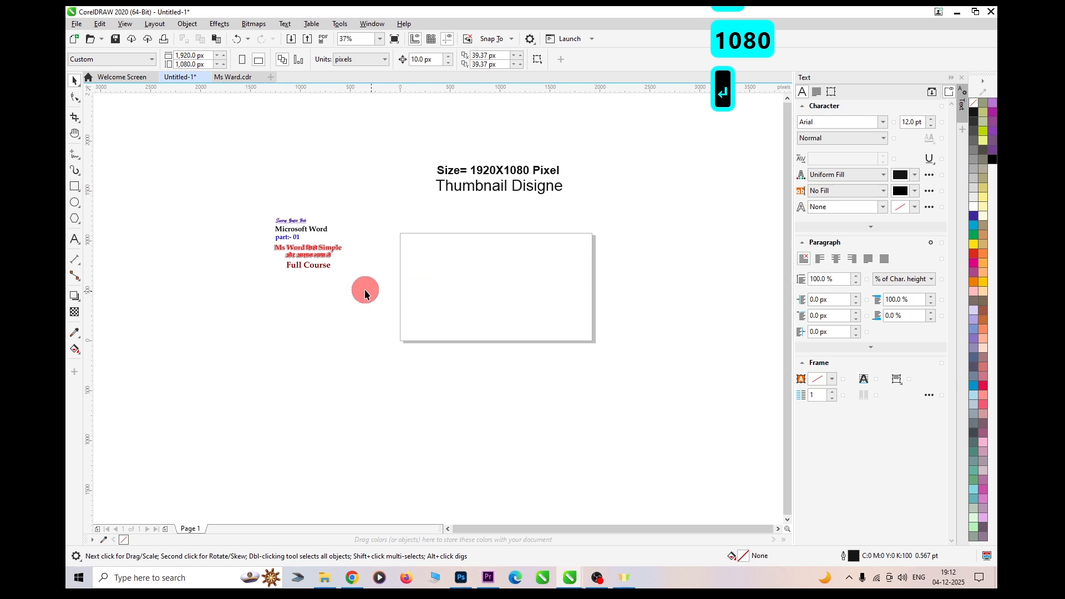
# - Draw a rectangle sized 1920 by 1080 px, centre it on the page and fill it with white
pyautogui.click(74, 186)
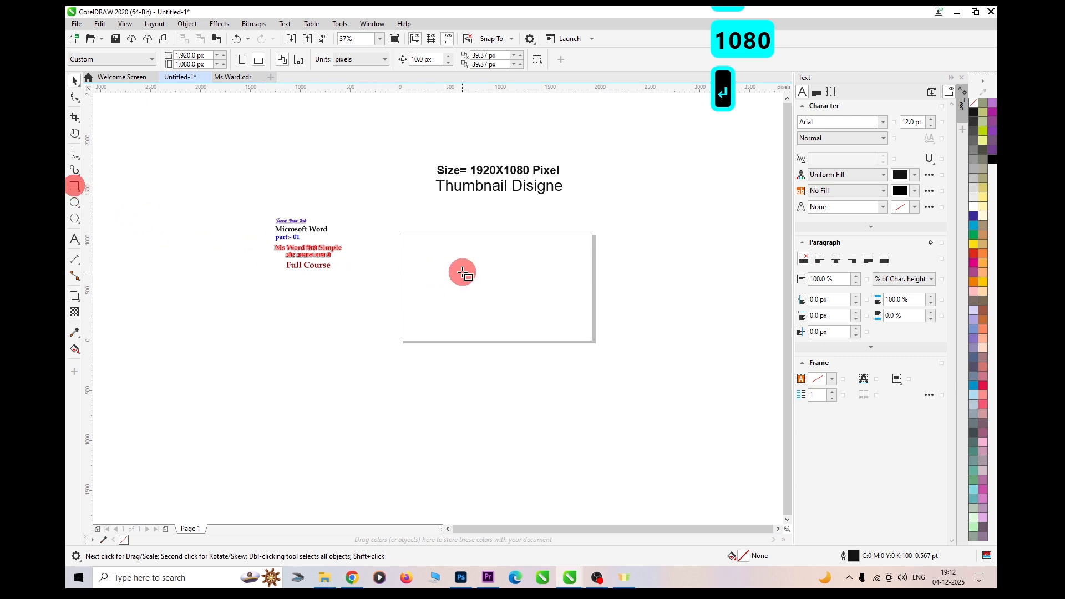
pyautogui.moveTo(411, 245); pyautogui.dragTo(569, 324)
pyautogui.moveTo(197, 55); pyautogui.dragTo(154, 61)
pyautogui.write('1920')
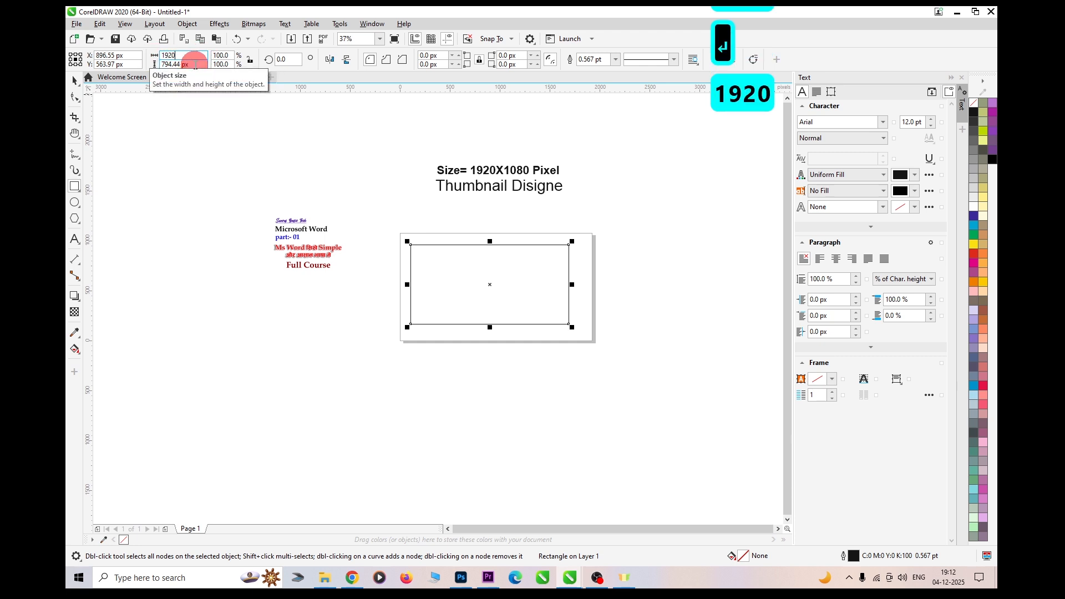
pyautogui.moveTo(189, 64); pyautogui.dragTo(153, 65)
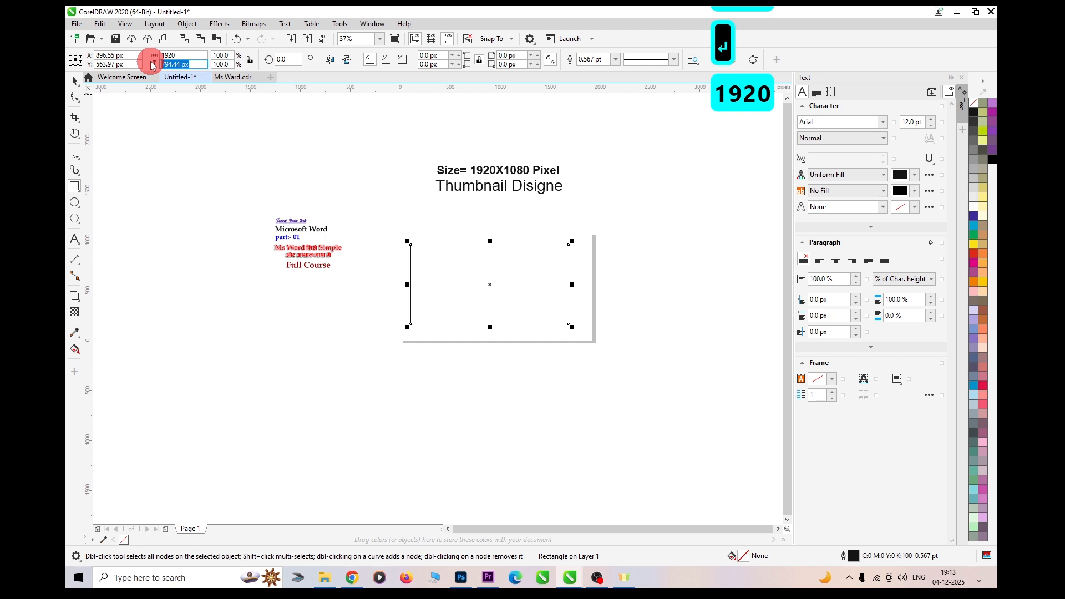
pyautogui.write('1080')
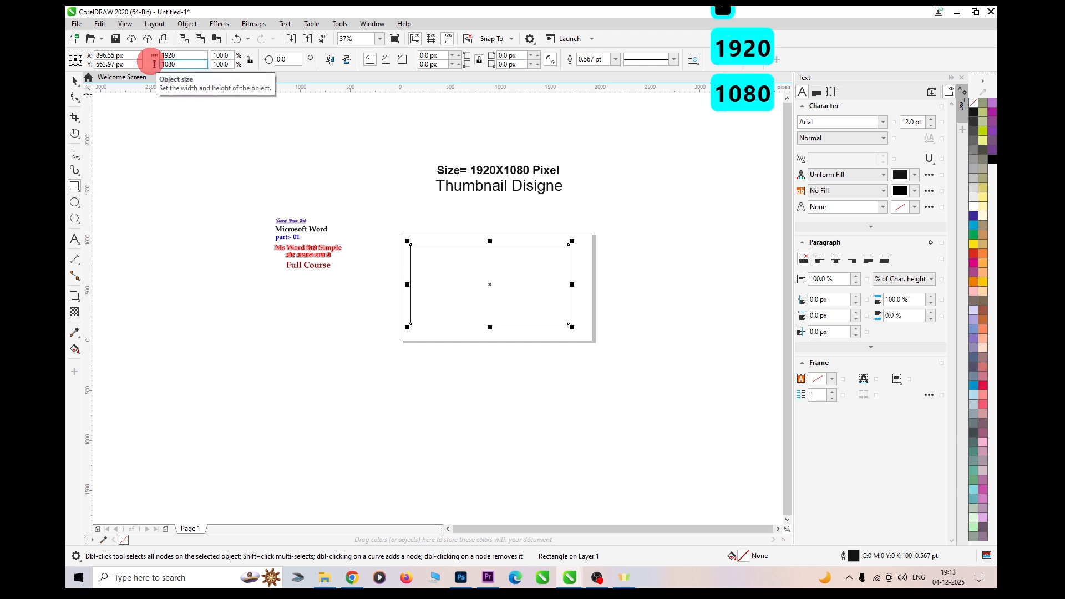
pyautogui.press('Return')
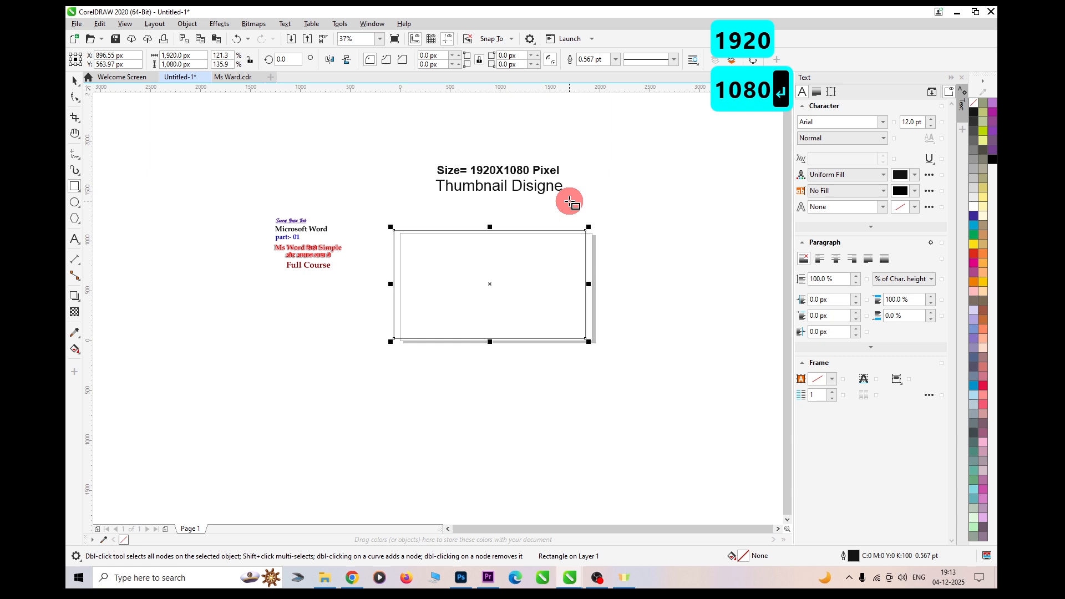
pyautogui.press('p')
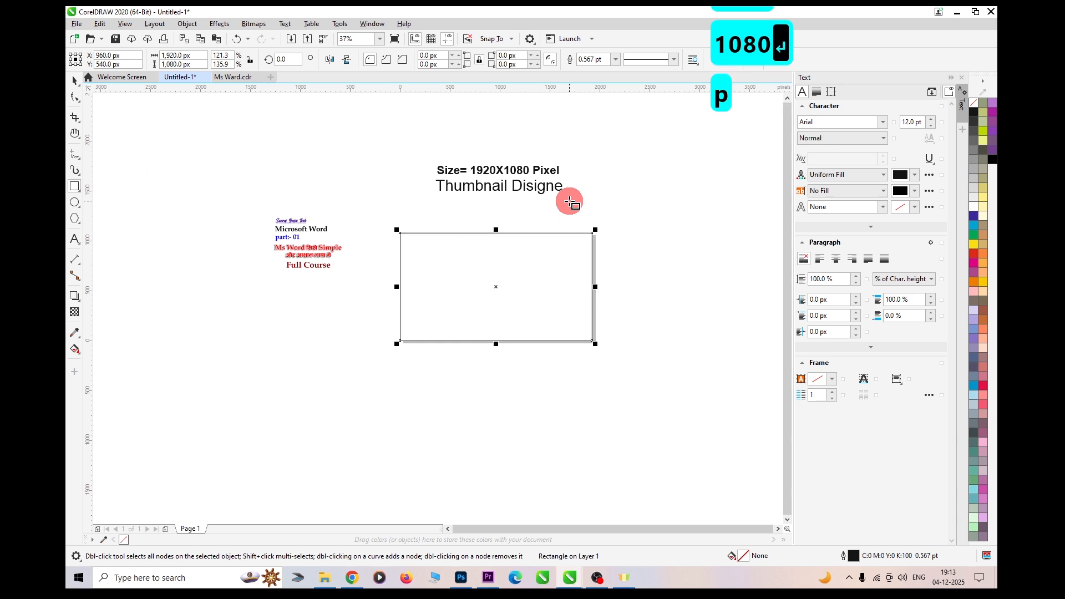
pyautogui.click(74, 81)
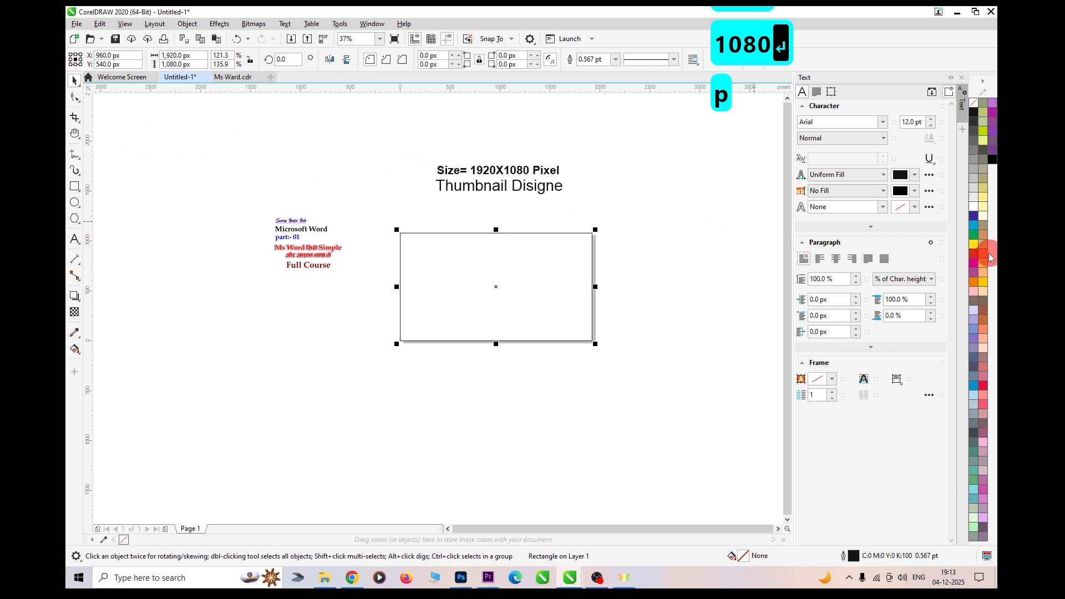
pyautogui.click(974, 215)
# - Make a copy of the rectangle narrowed to about 943 px against its left edge, and convert the copy to curves
pyautogui.scroll(2, 607, 316)
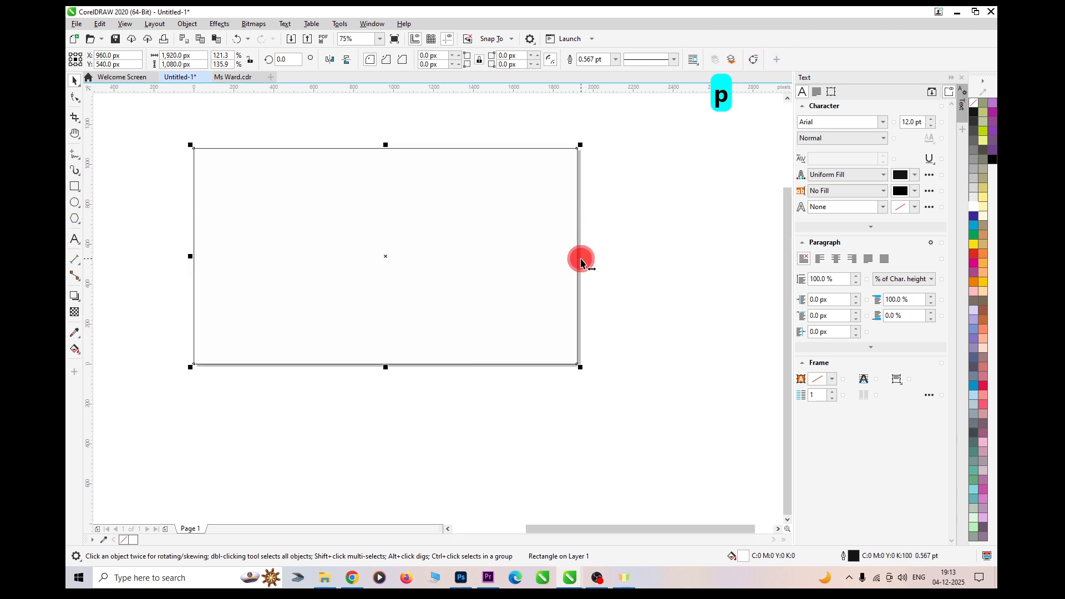
pyautogui.moveTo(580, 262); pyautogui.dragTo(385, 257)
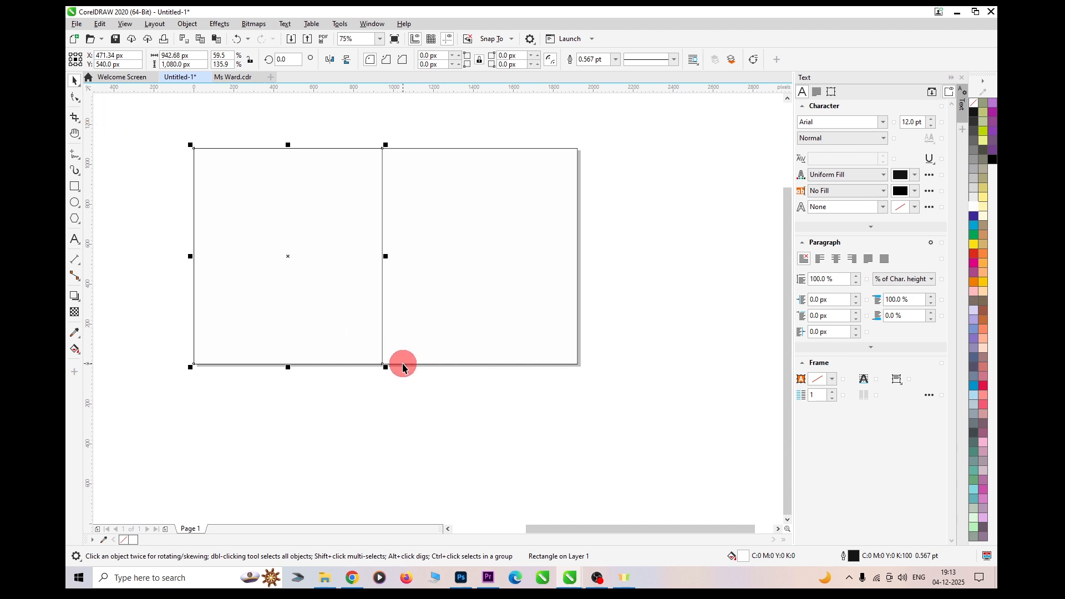
pyautogui.hotkey('ctrl', 'q')
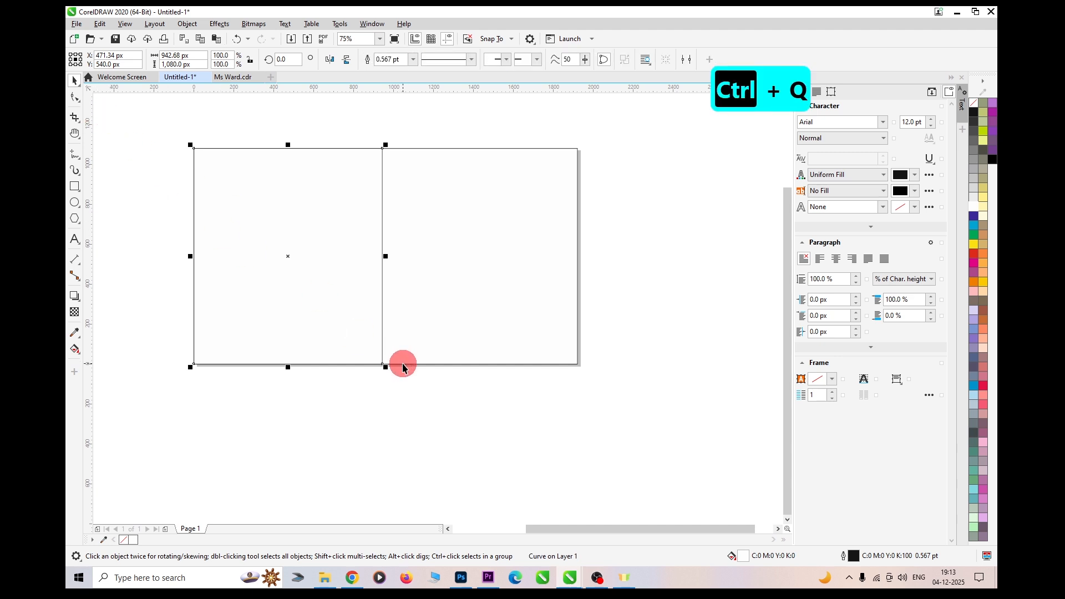
pyautogui.click(83, 105)
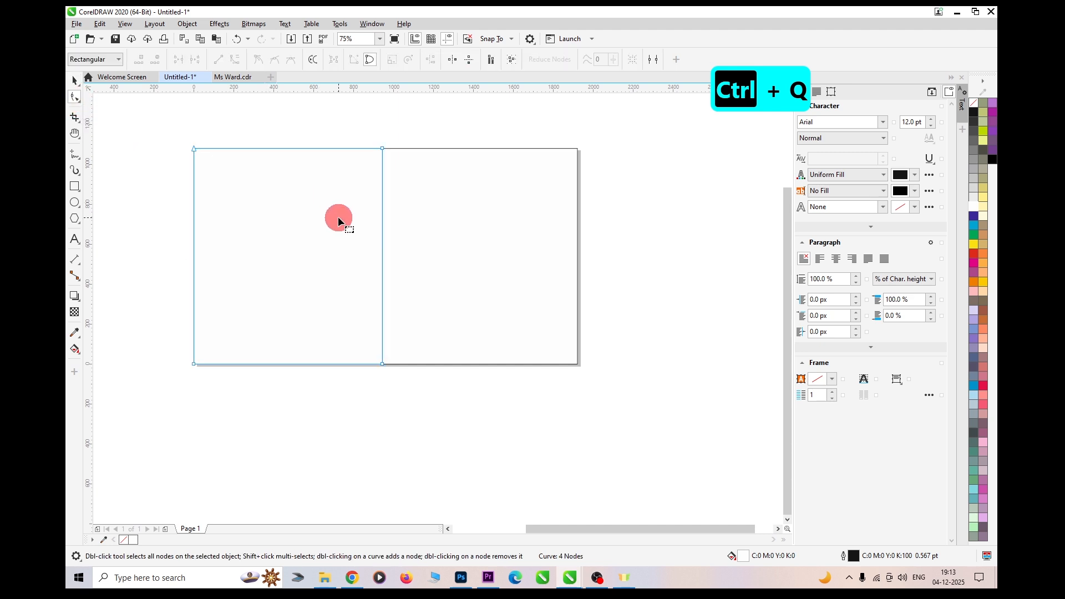
pyautogui.press('space')
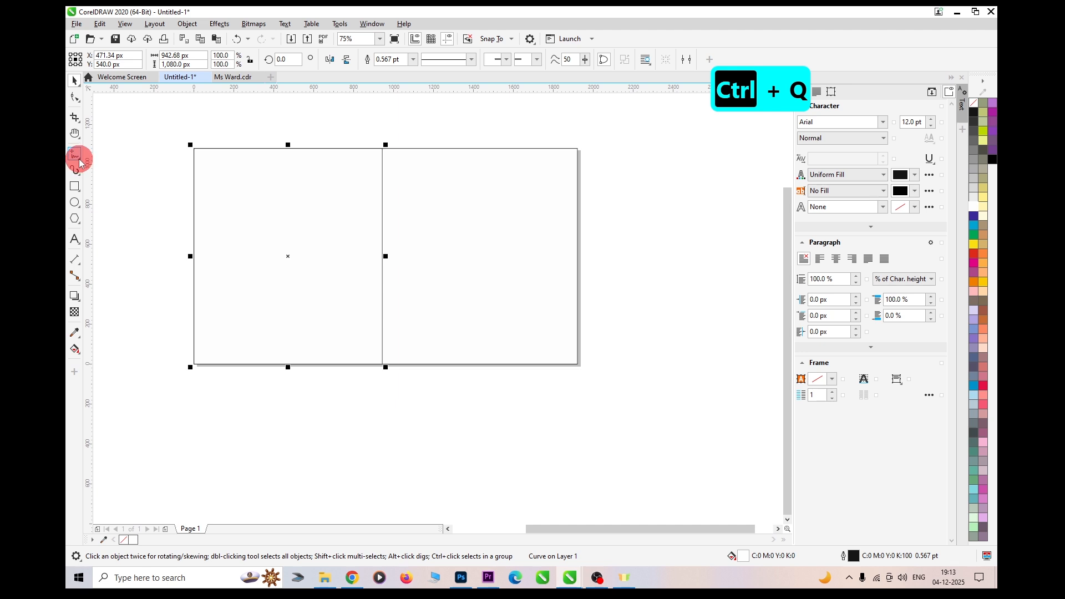
# - Draw a horizontal guide line about 2058 px long and align its centre with the half-width shape both horizontally and vertically
pyautogui.click(80, 161)
pyautogui.click(96, 166)
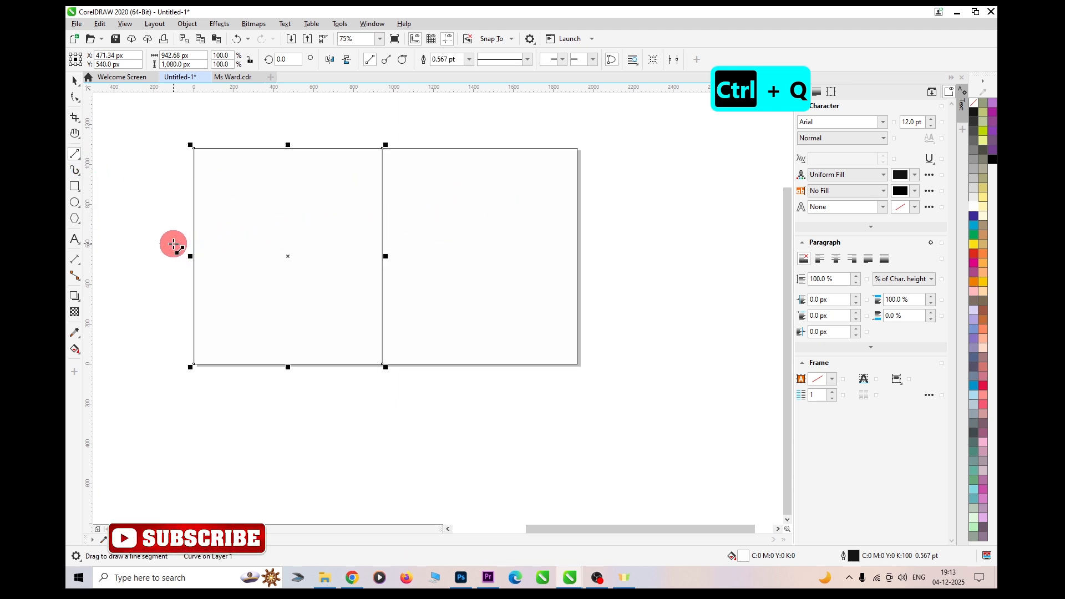
pyautogui.moveTo(174, 245); pyautogui.dragTo(583, 273)
pyautogui.click(76, 84)
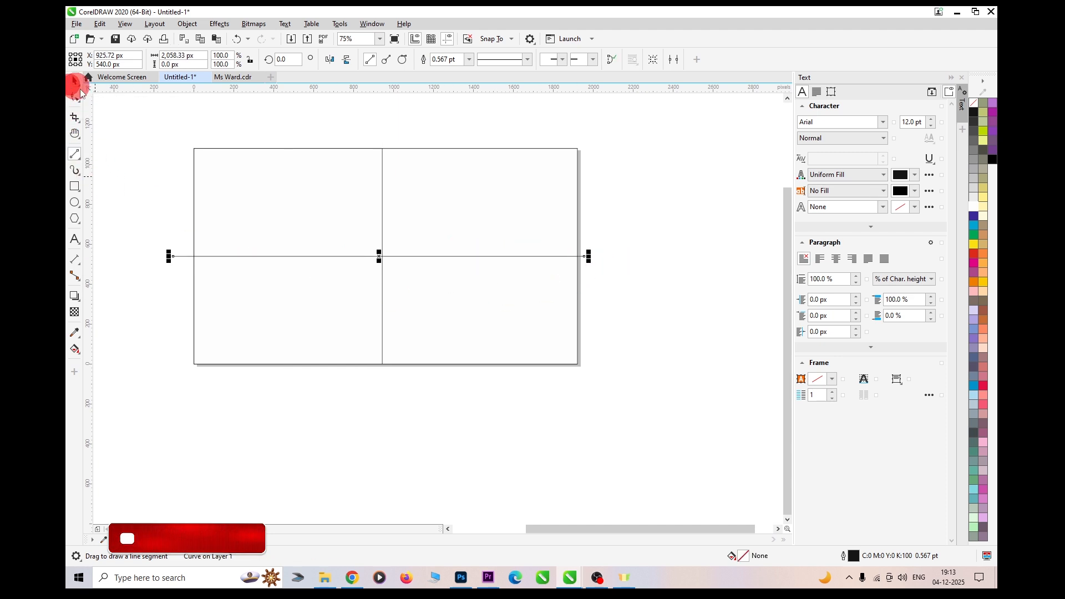
pyautogui.keyDown('shift'); pyautogui.click(382, 194); pyautogui.keyUp('shift')
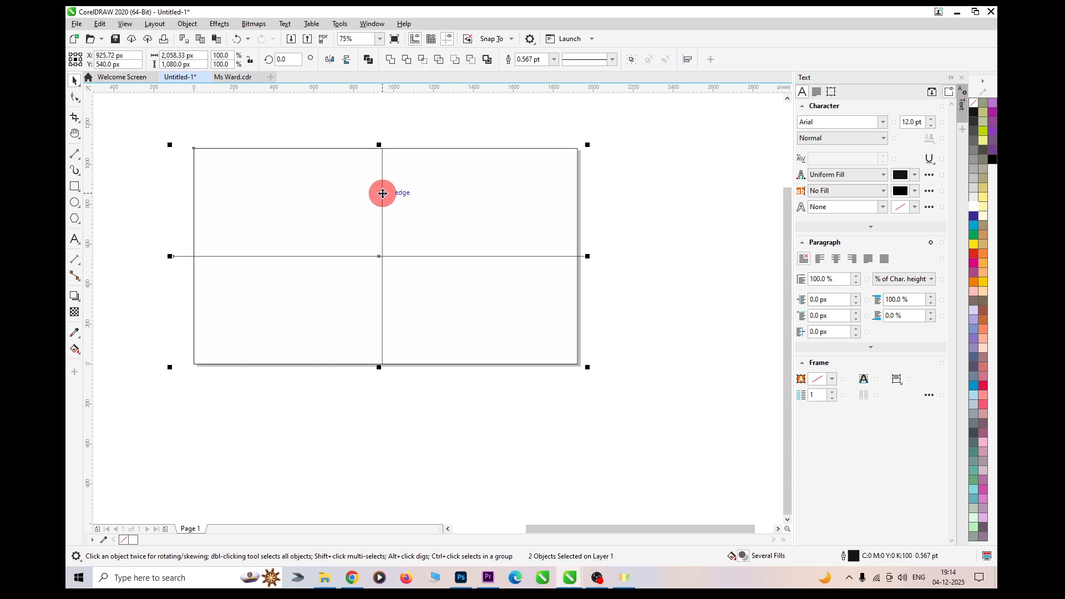
pyautogui.press('c')
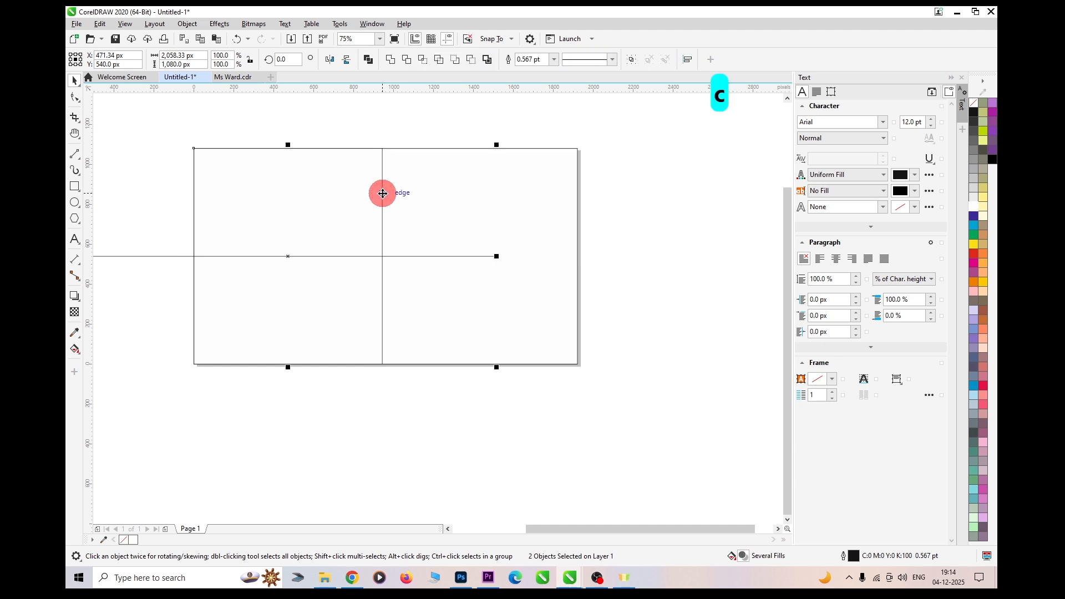
pyautogui.press('e')
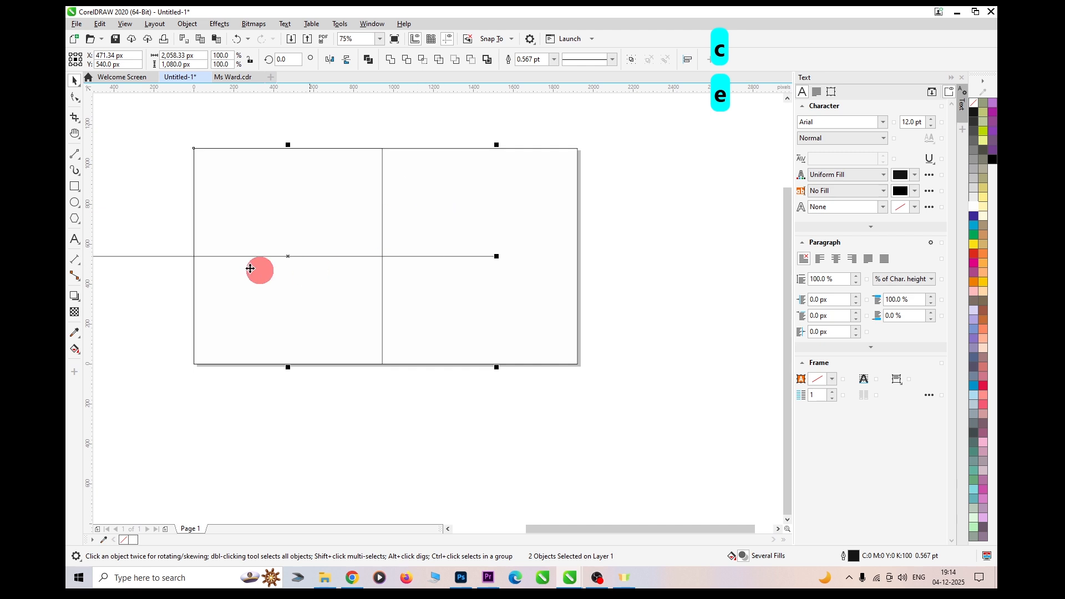
pyautogui.click(134, 177)
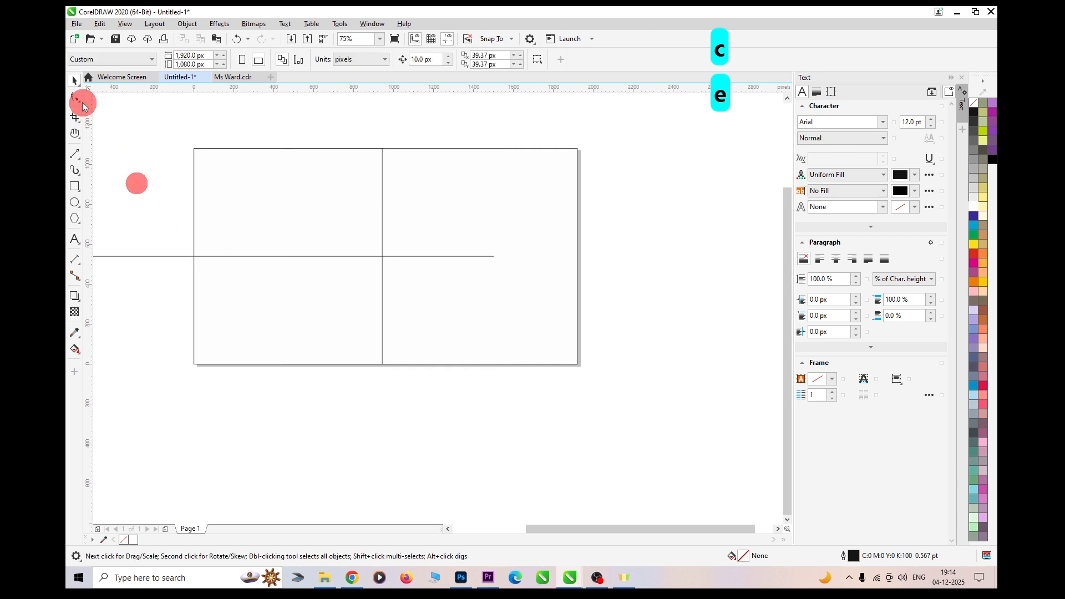
# - Add a node to the half-width shape's right edge where the horizontal guide line crosses it
pyautogui.click(76, 97)
pyautogui.scroll(2, 387, 272)
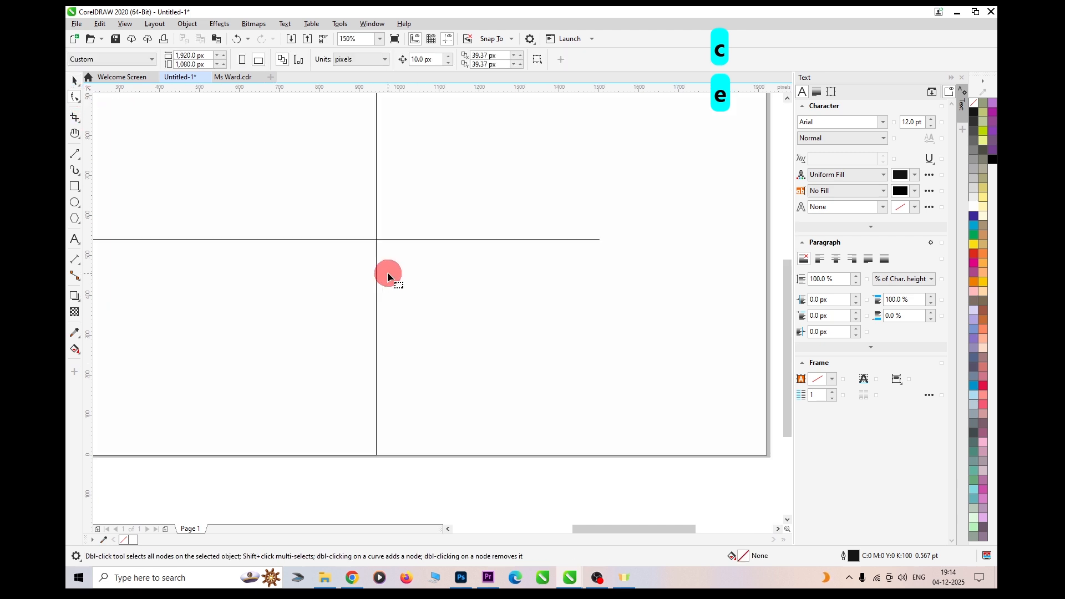
pyautogui.scroll(2, 384, 244)
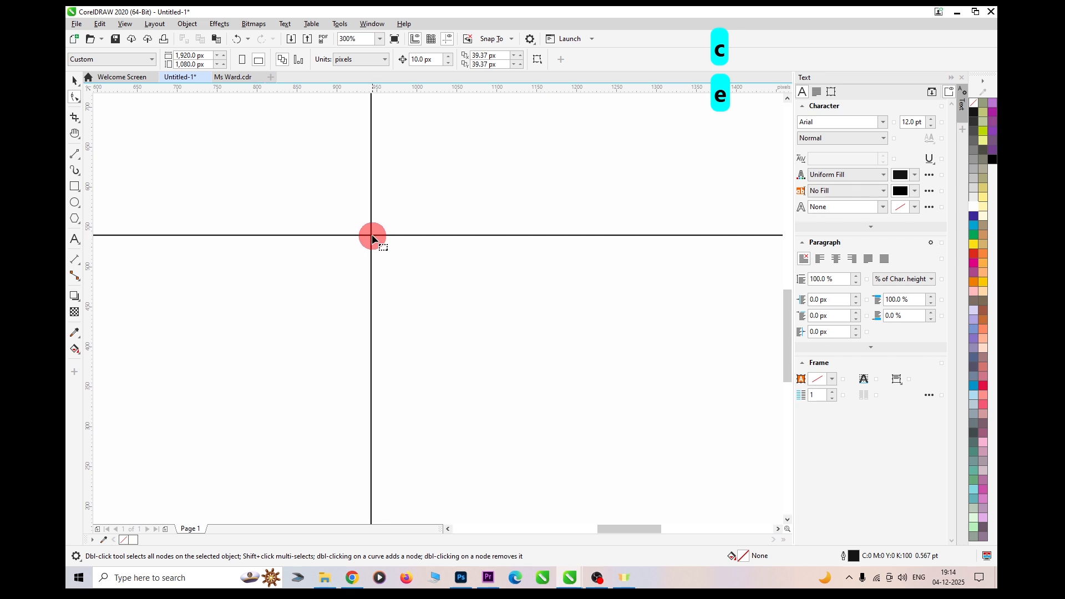
pyautogui.click(371, 235)
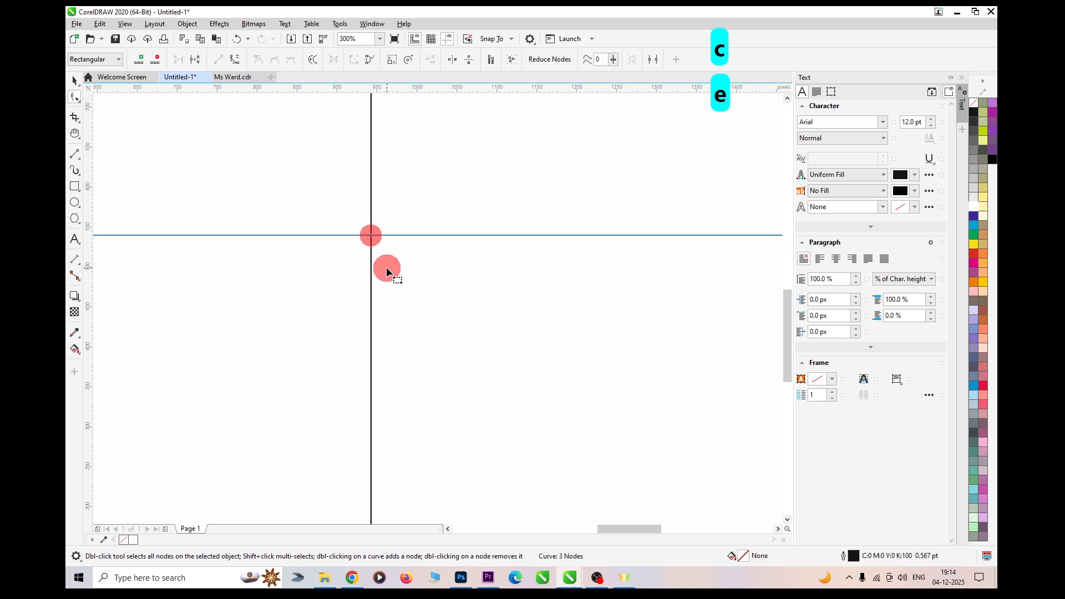
pyautogui.doubleClick(371, 239)
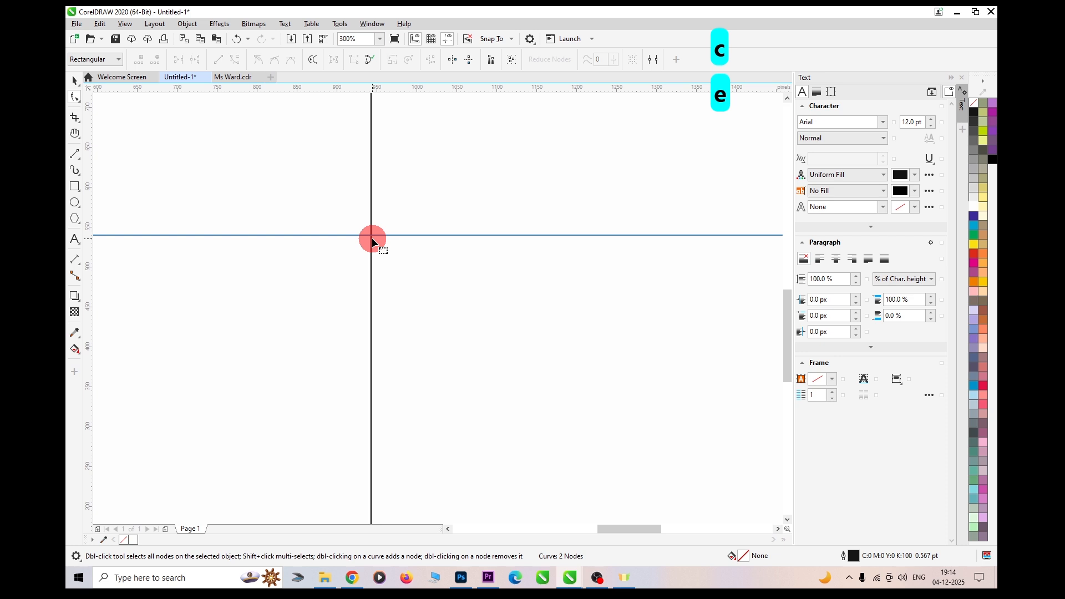
pyautogui.click(371, 238)
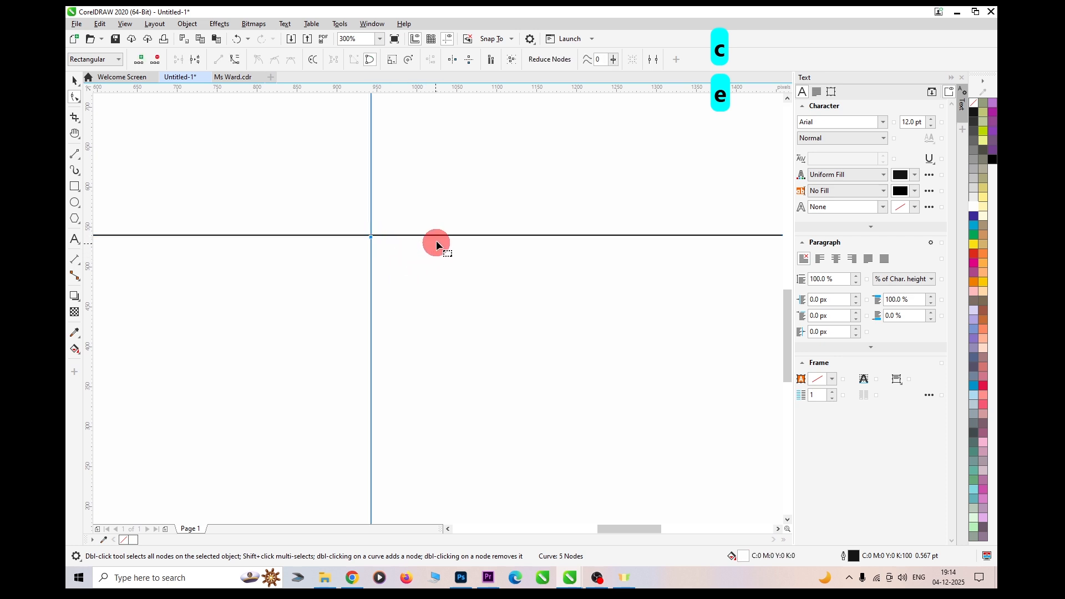
# - Delete the horizontal guide line
pyautogui.scroll(-4, 437, 242)
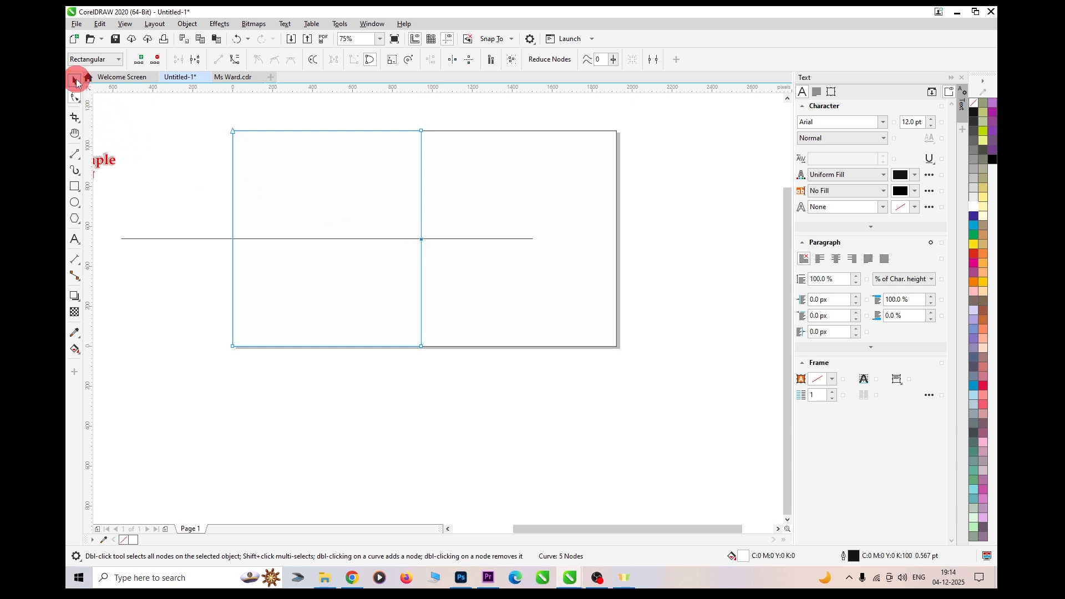
pyautogui.click(74, 80)
pyautogui.click(183, 240)
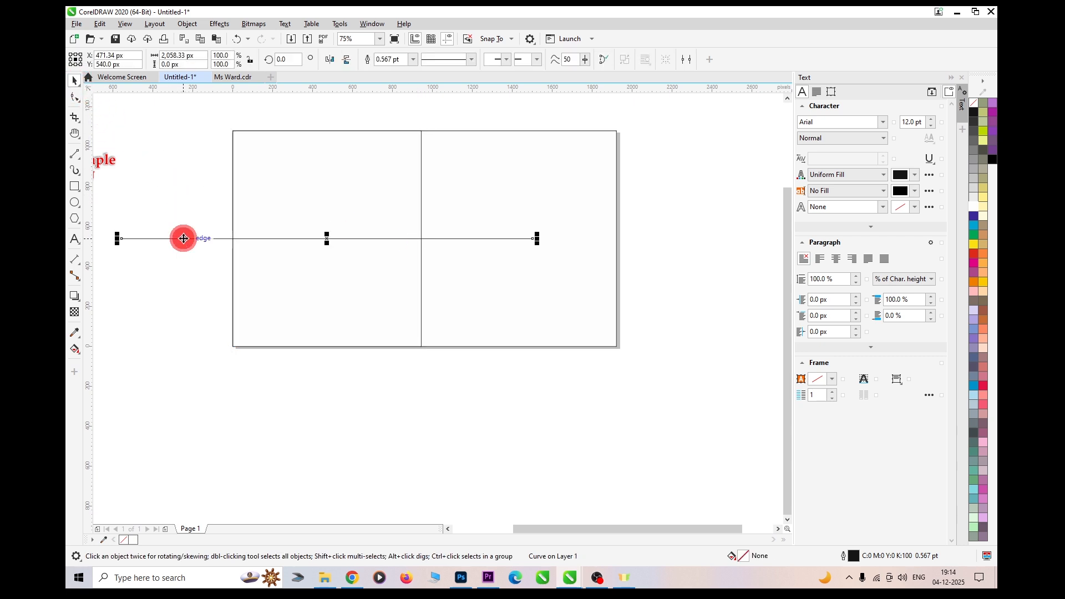
pyautogui.press('Delete')
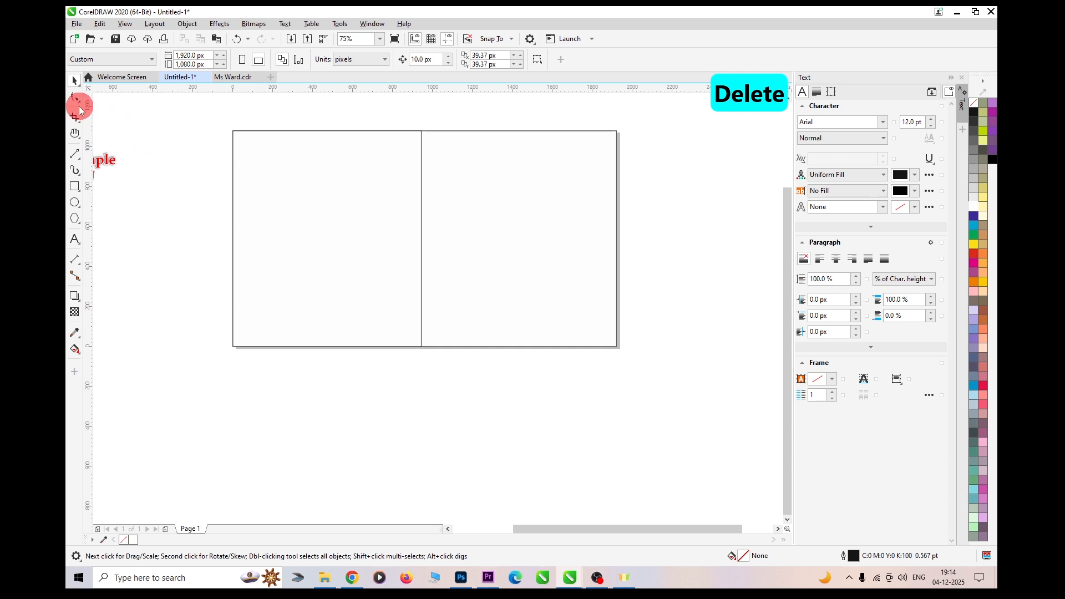
# - Move the middle node of the half-width shape's right edge outward to about 1450 px horizontally, forming an arrow-like point
pyautogui.click(79, 104)
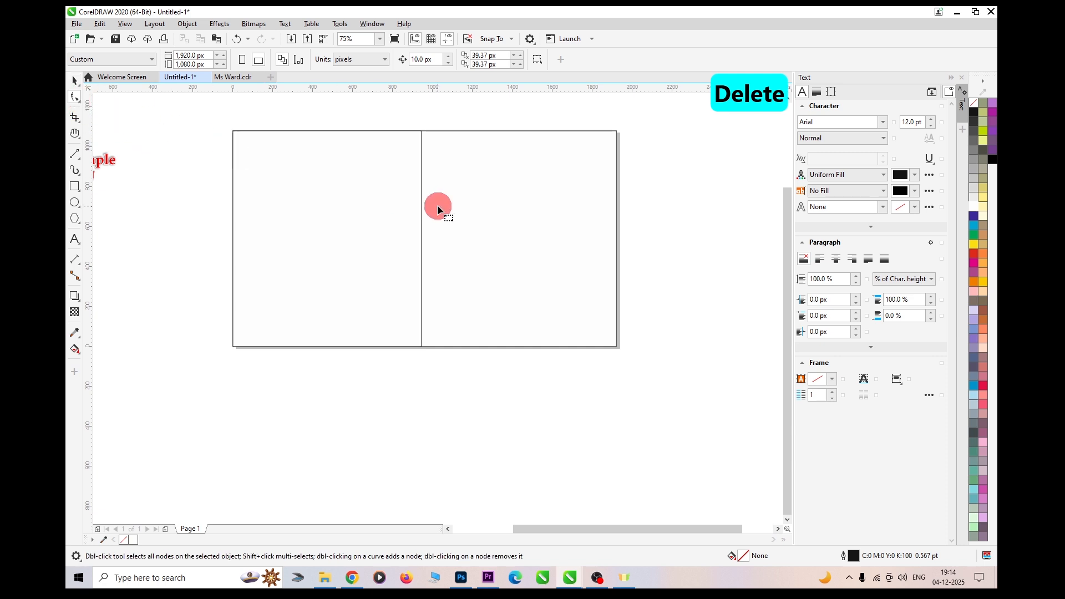
pyautogui.click(421, 212)
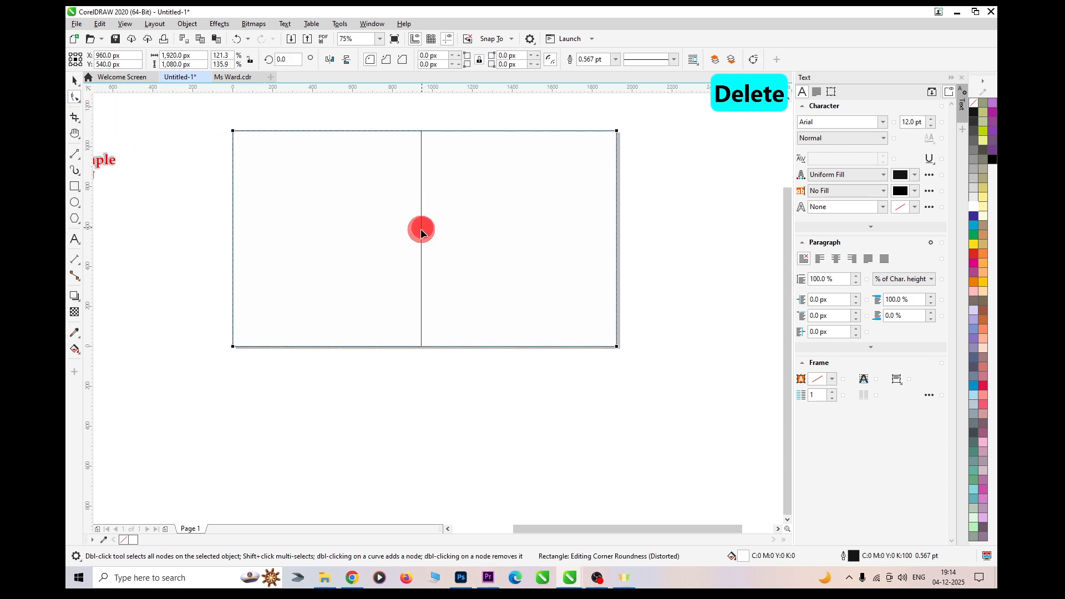
pyautogui.click(421, 234)
pyautogui.click(422, 239)
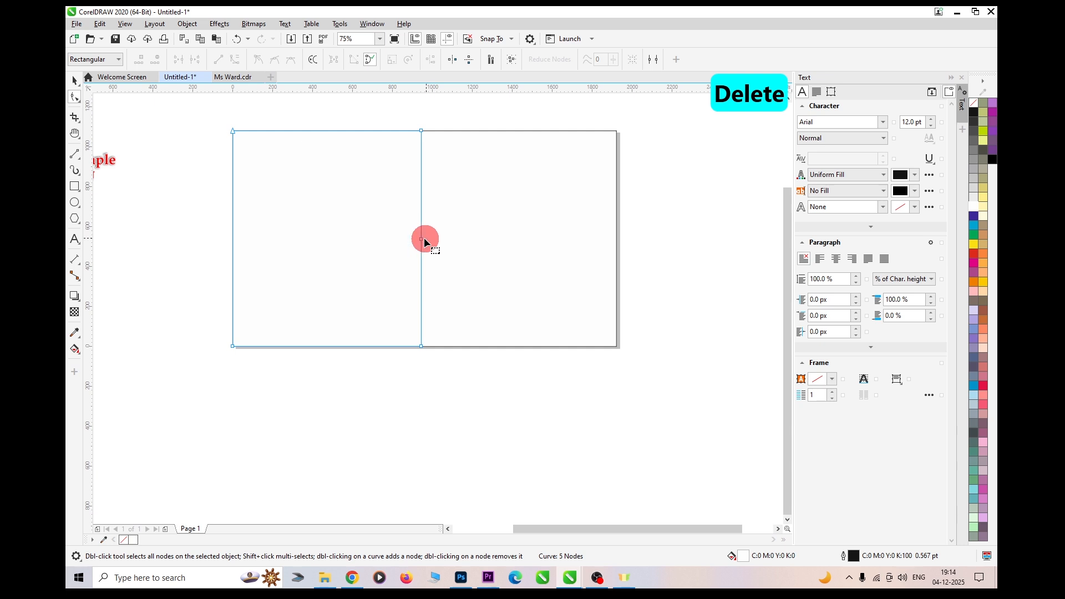
pyautogui.moveTo(421, 242); pyautogui.dragTo(523, 243)
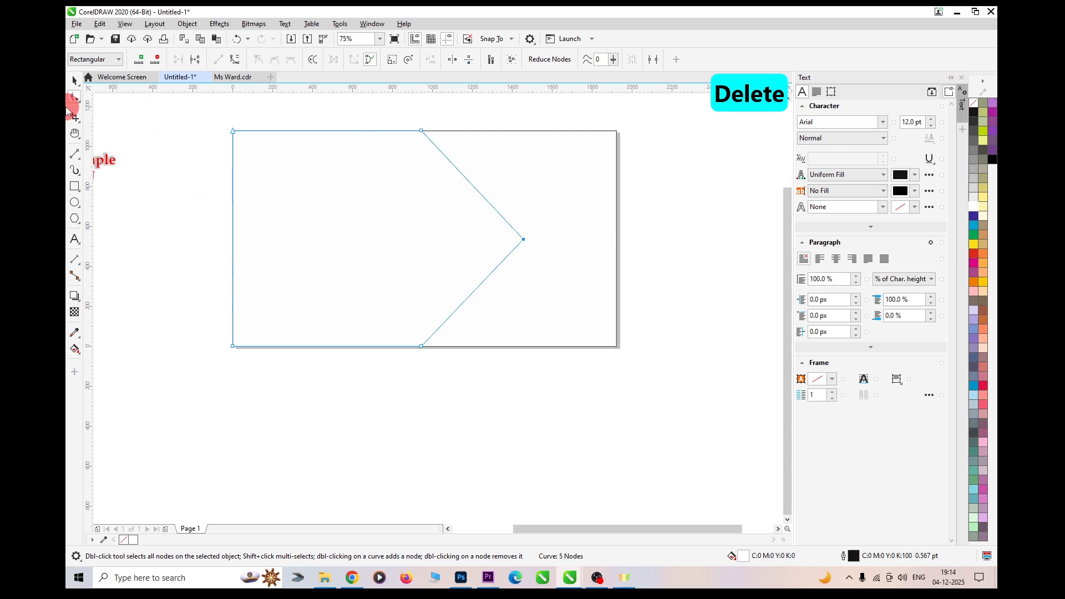
# - Narrow the arrow shape to about 1190 px wide, keeping its left edge fixed, and remove its fill
pyautogui.click(74, 81)
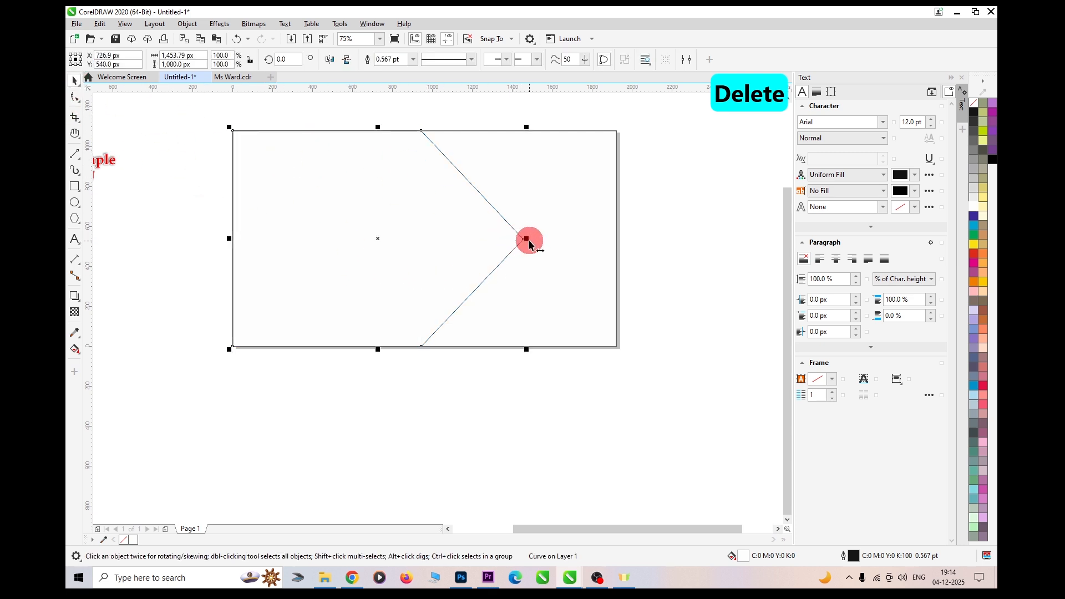
pyautogui.moveTo(527, 239); pyautogui.dragTo(475, 237)
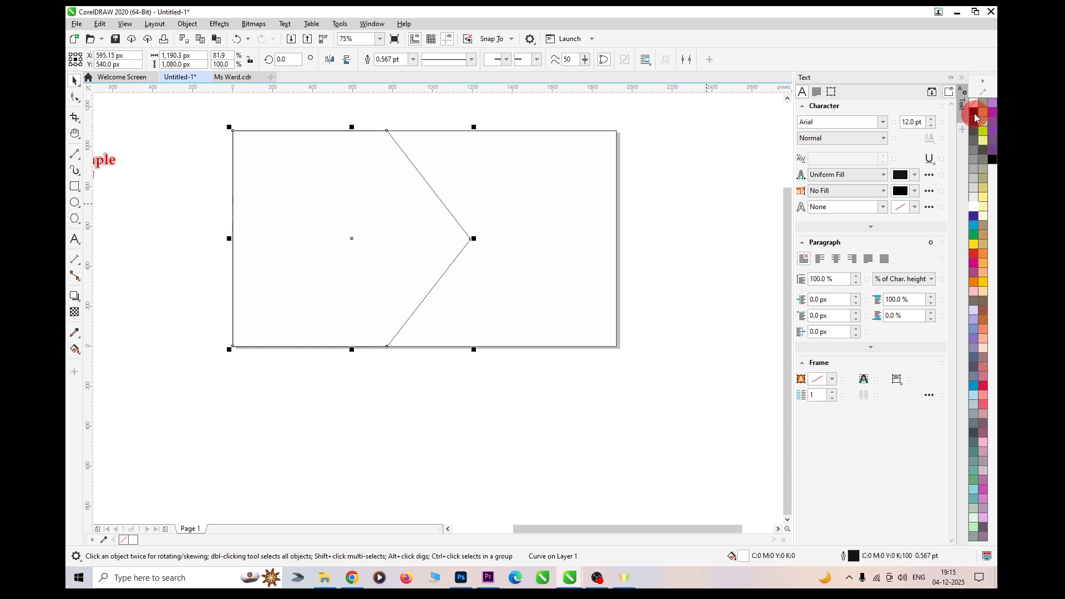
pyautogui.click(977, 108)
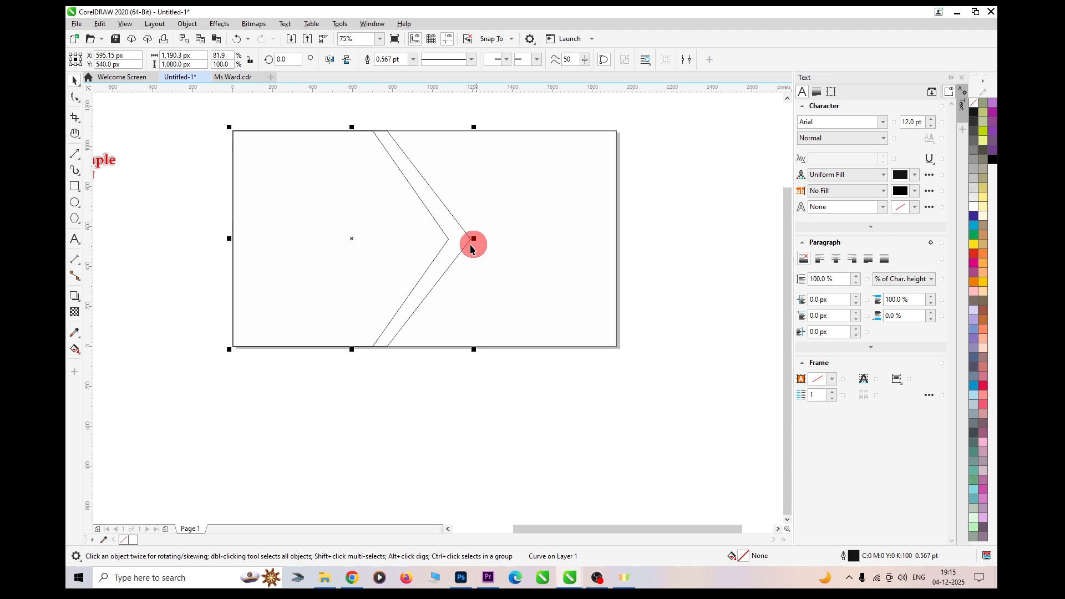
# - Create two narrower nested copies of the unfilled arrow shape, about 1079 px and 1140 px wide, sharing its left edge
pyautogui.moveTo(476, 242); pyautogui.dragTo(466, 242)
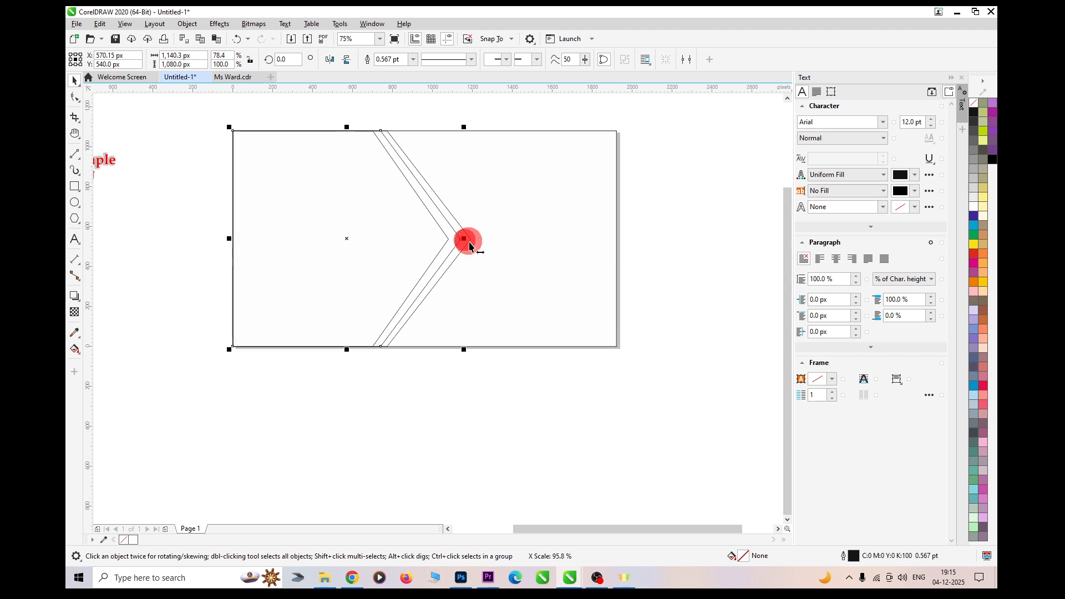
pyautogui.click(481, 391)
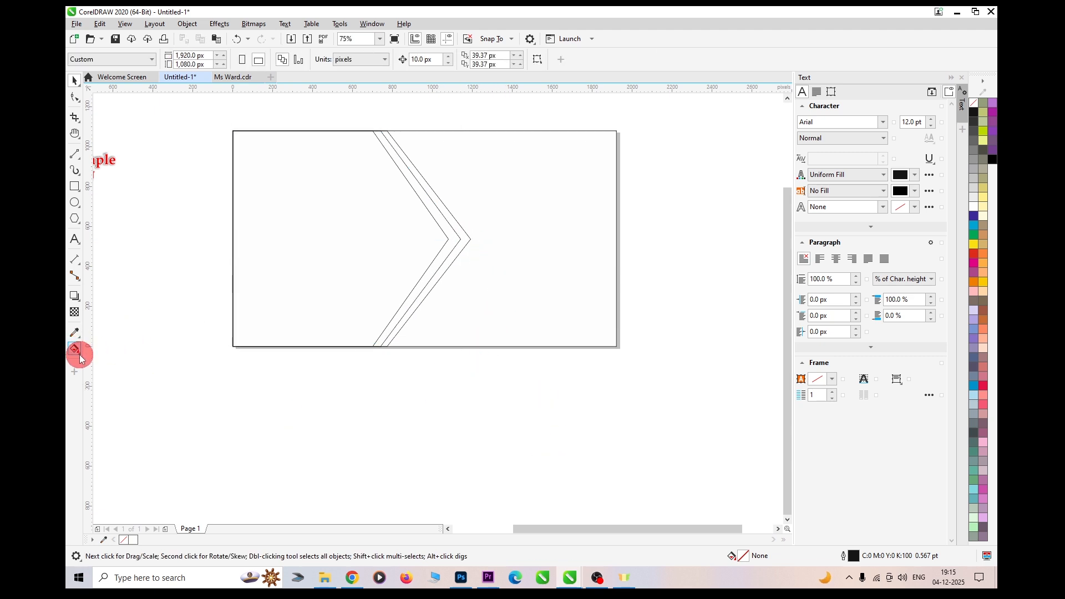
# - Smart-fill the inner arrow area and the two chevron bands beside it with yellow (#EAFF00)
pyautogui.moveTo(81, 358); pyautogui.dragTo(109, 364)
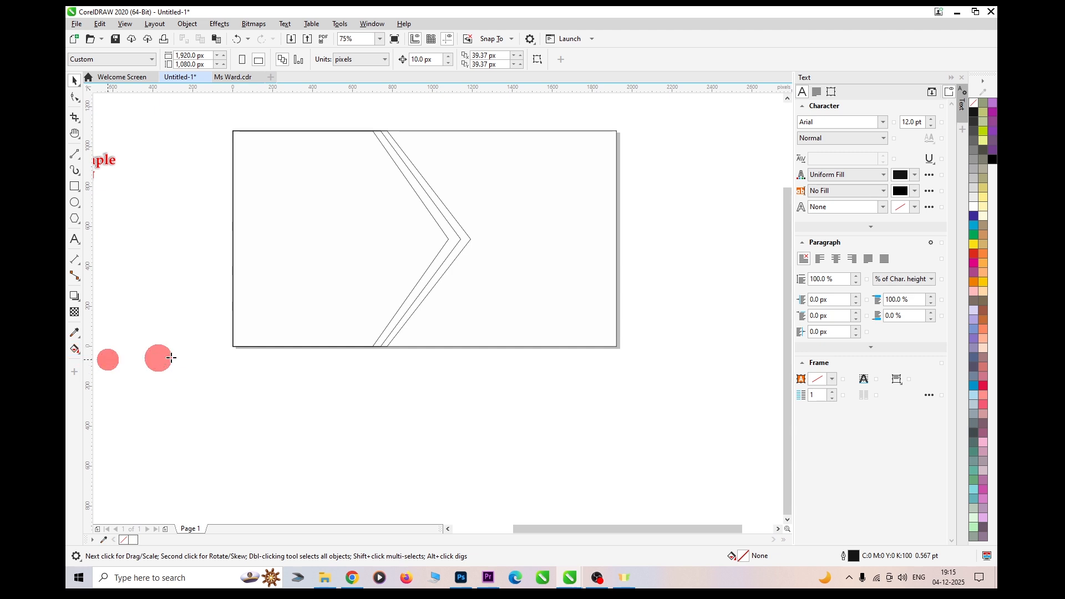
pyautogui.click(301, 248)
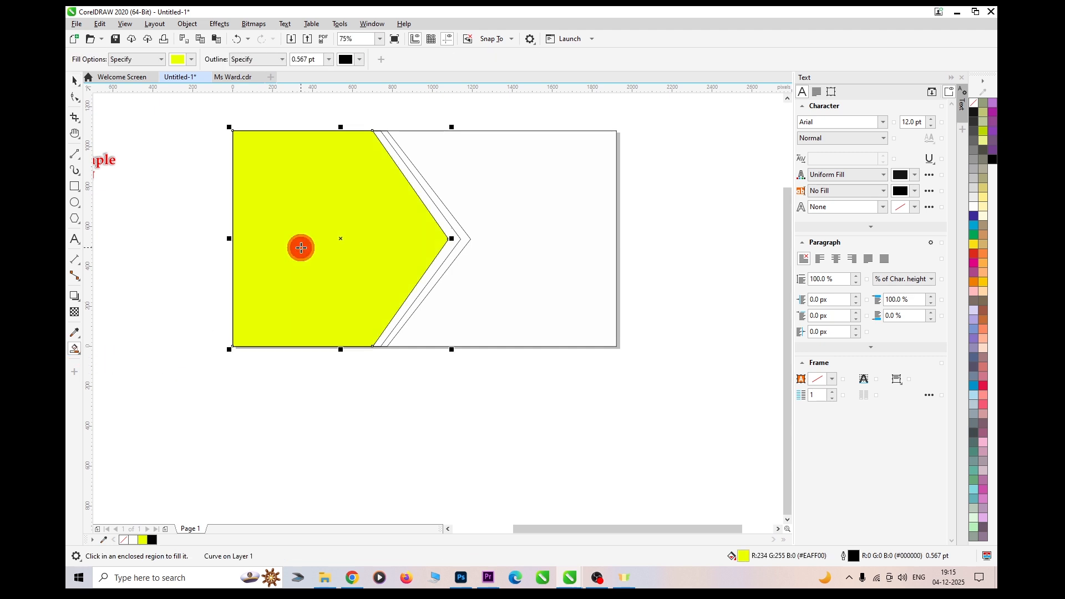
pyautogui.click(437, 267)
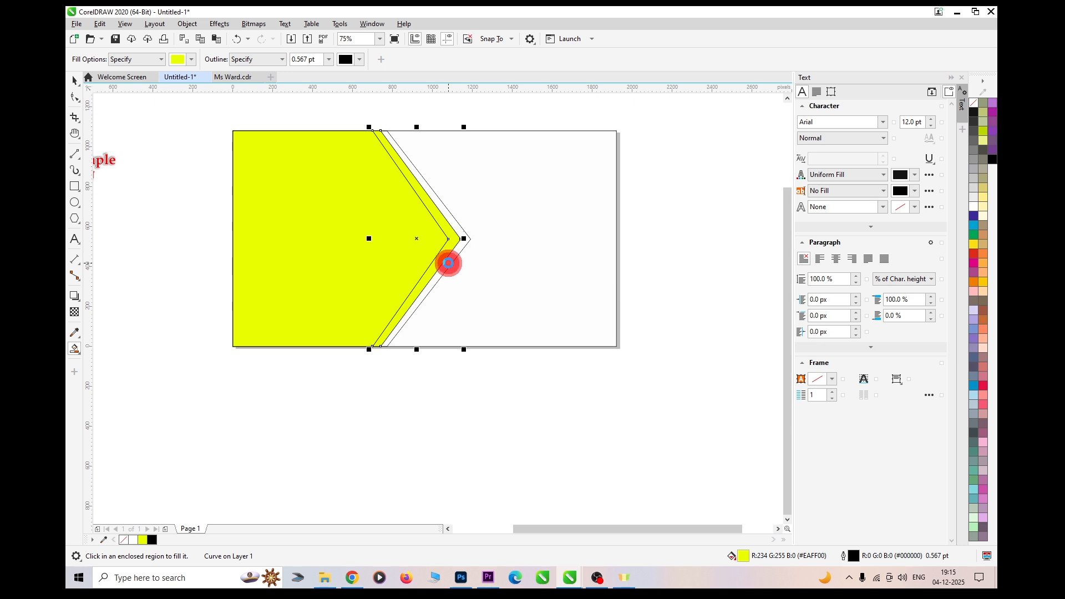
pyautogui.click(448, 263)
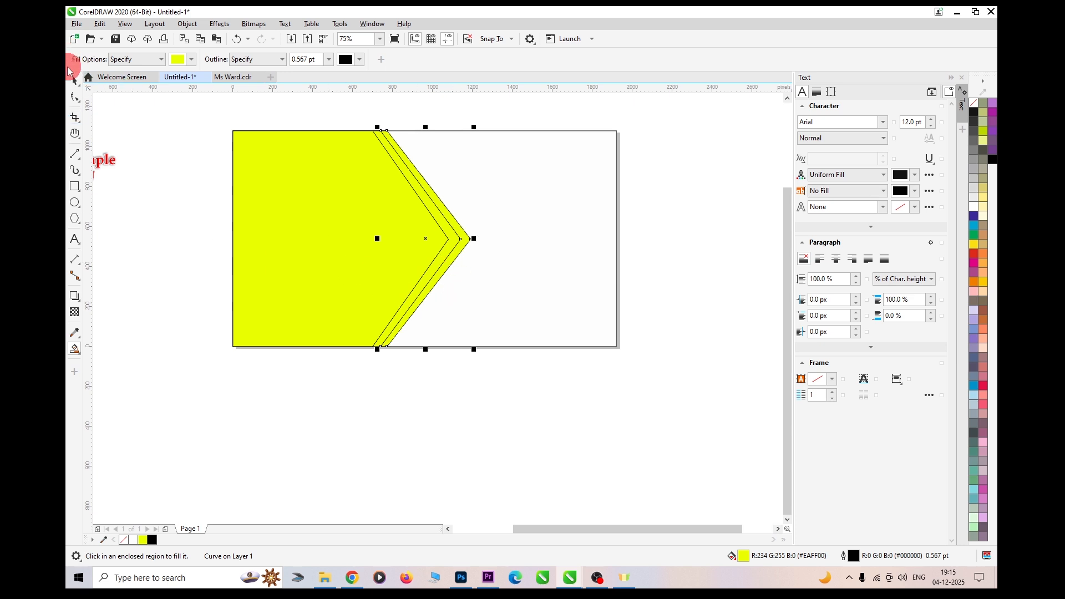
pyautogui.click(76, 82)
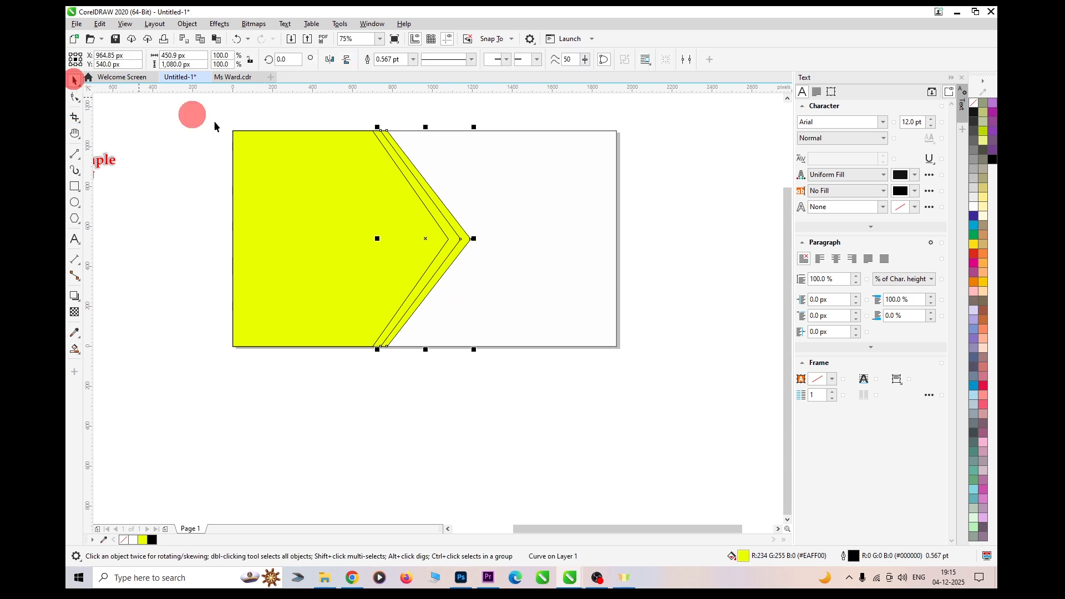
# - Cut the three yellow shapes, delete the original arrow outlines underneath, and paste the yellow shapes back
pyautogui.click(321, 192)
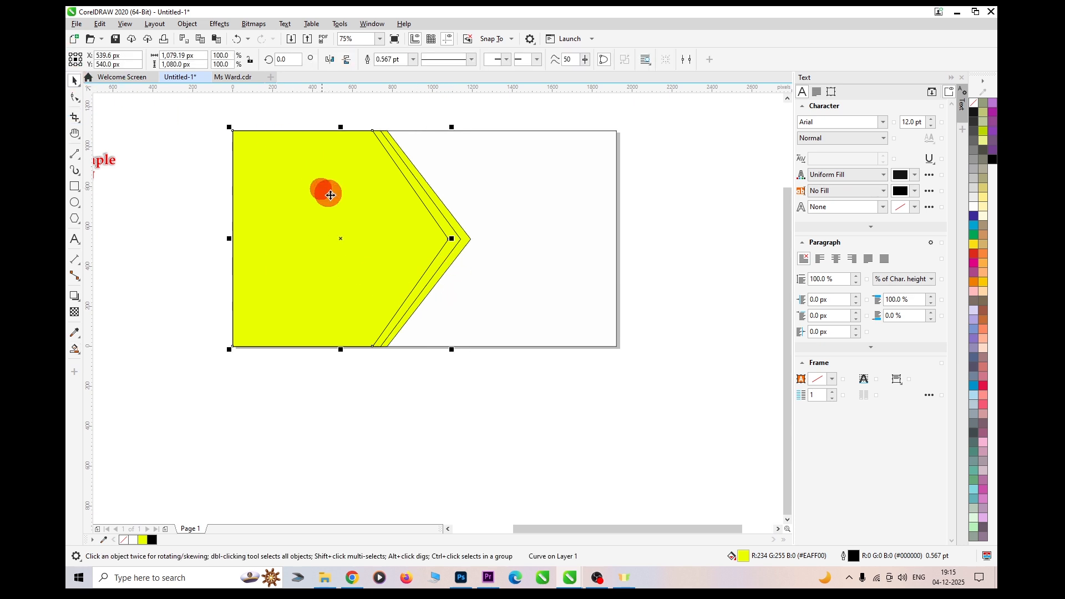
pyautogui.keyDown('shift'); pyautogui.click(428, 278); pyautogui.keyUp('shift')
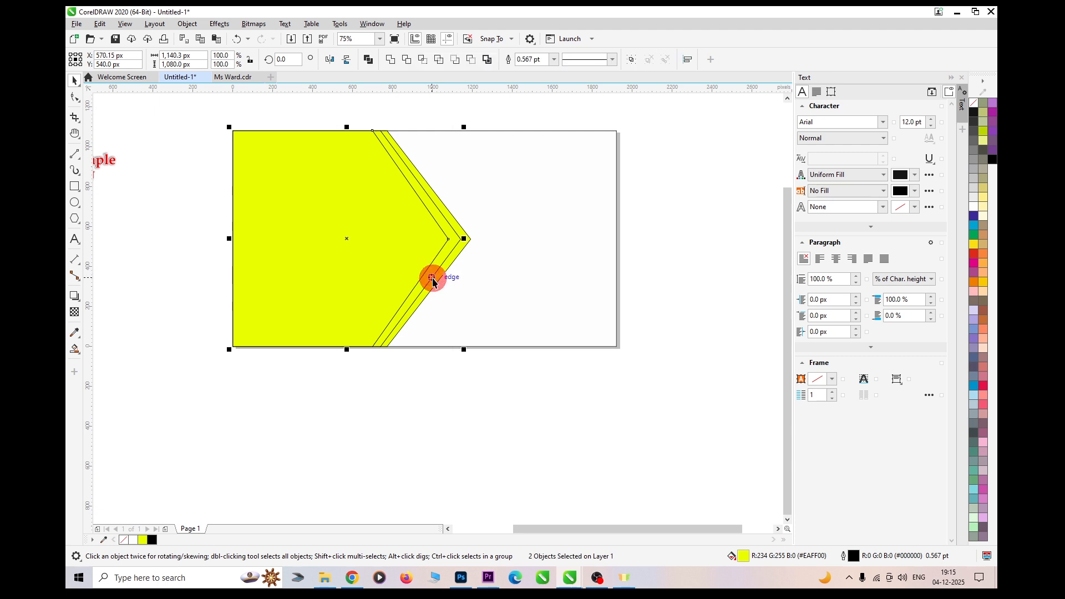
pyautogui.keyDown('shift'); pyautogui.click(437, 280); pyautogui.keyUp('shift')
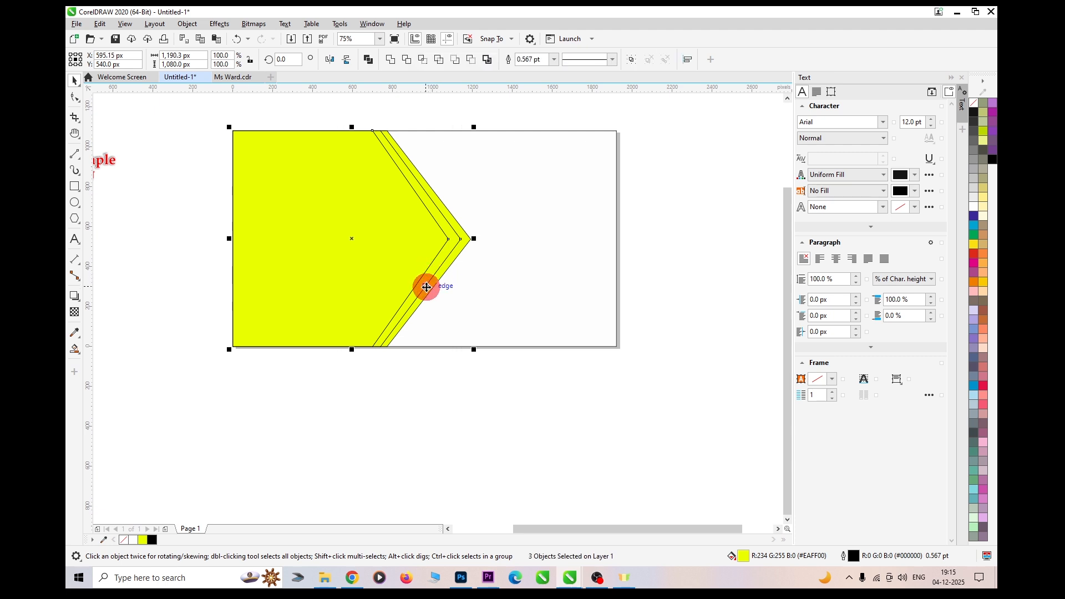
pyautogui.hotkey('ctrl', 'x')
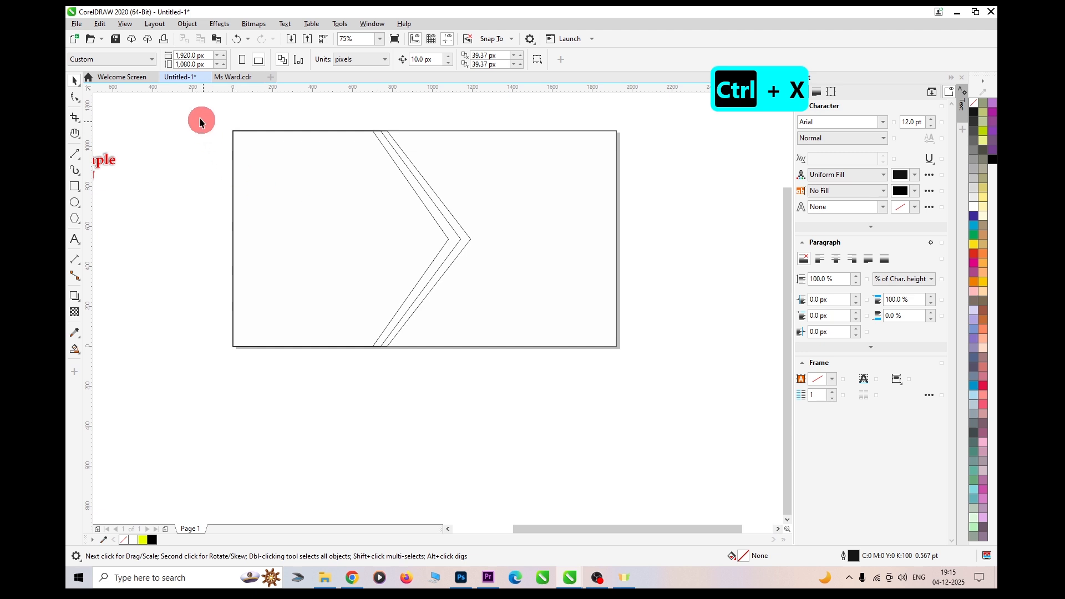
pyautogui.moveTo(197, 111); pyautogui.dragTo(267, 176)
pyautogui.moveTo(387, 270); pyautogui.dragTo(483, 373)
pyautogui.press('Delete')
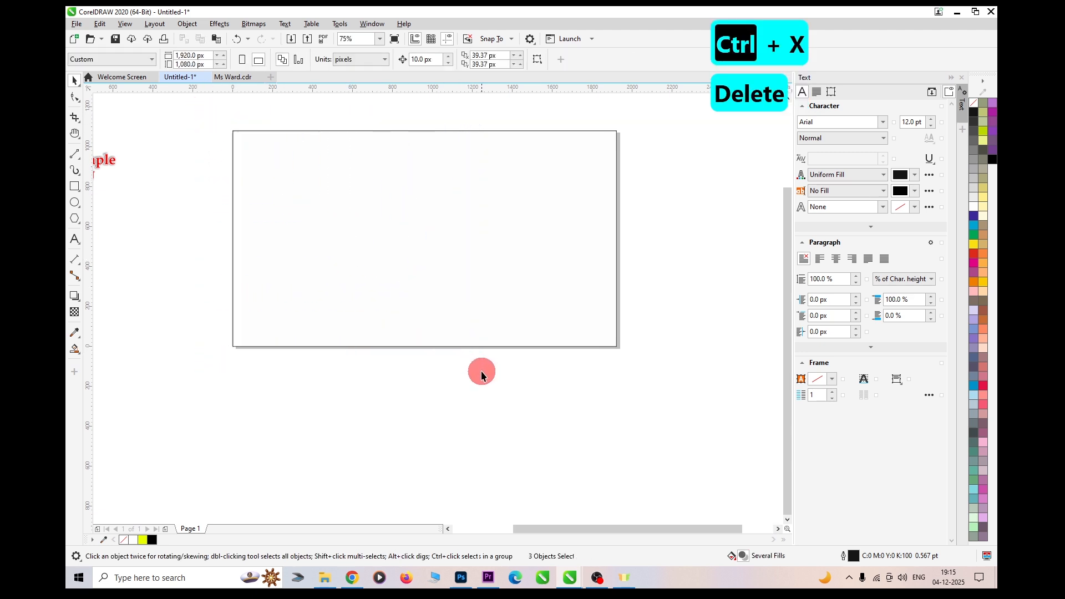
pyautogui.hotkey('ctrl', 'v')
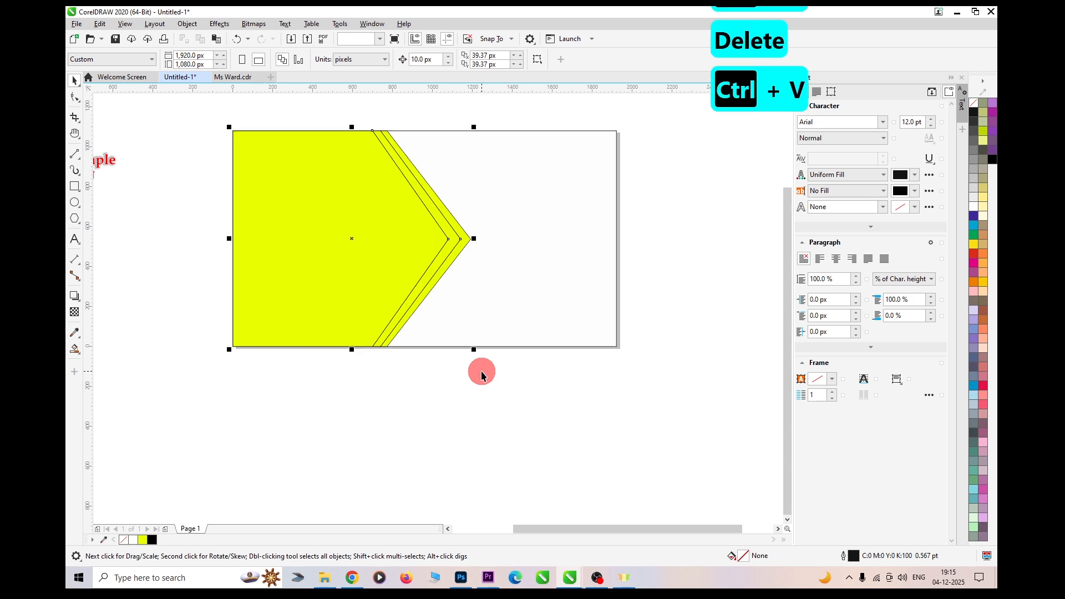
pyautogui.click(471, 380)
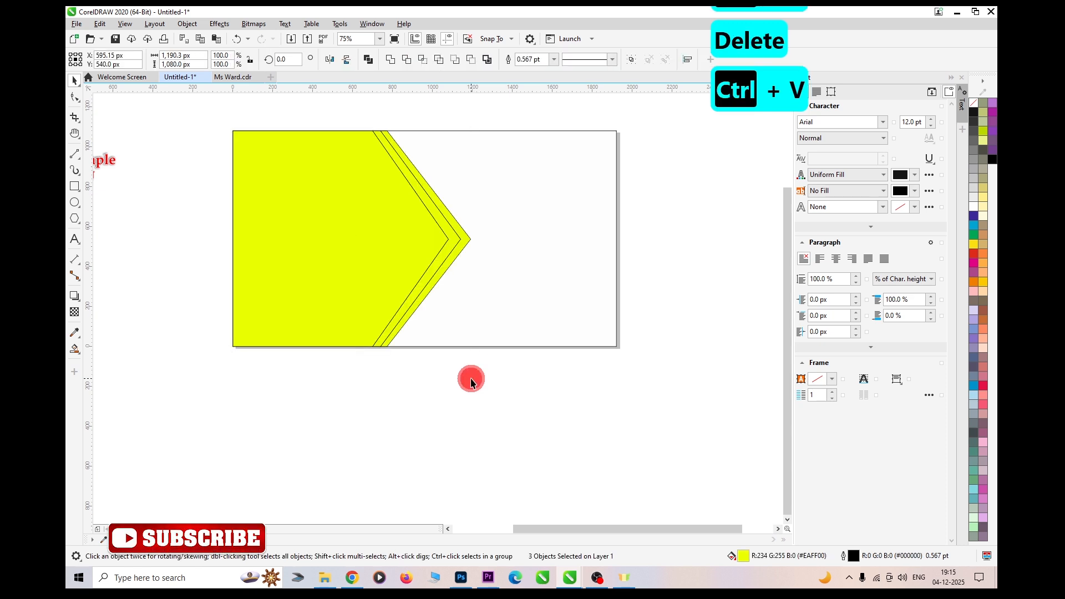
# - Fill the inner chevron band with magenta (C0 M100 Y0 K0)
pyautogui.click(372, 265)
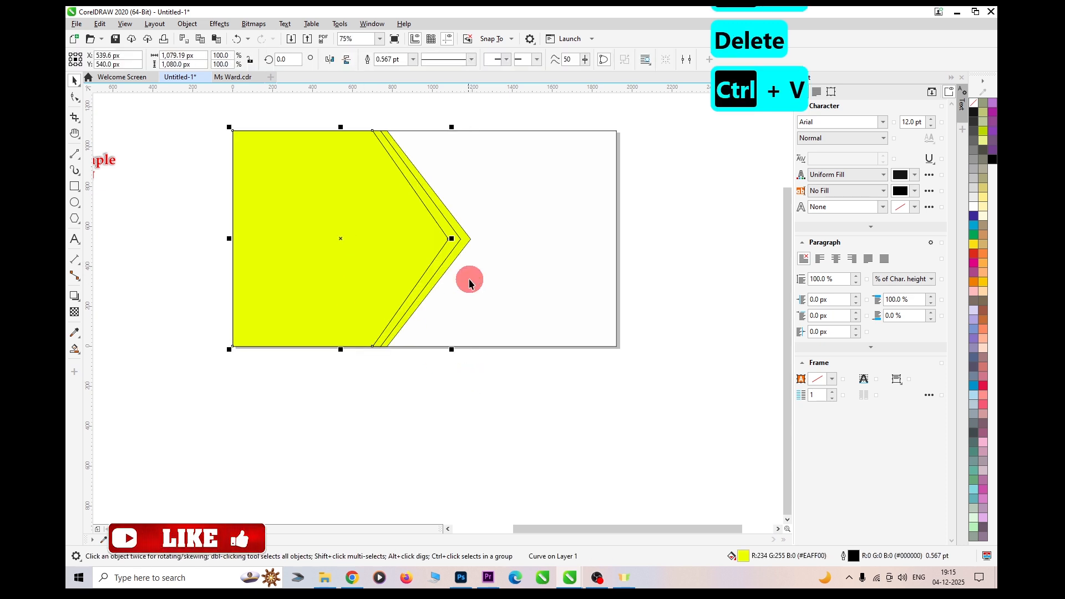
pyautogui.click(442, 259)
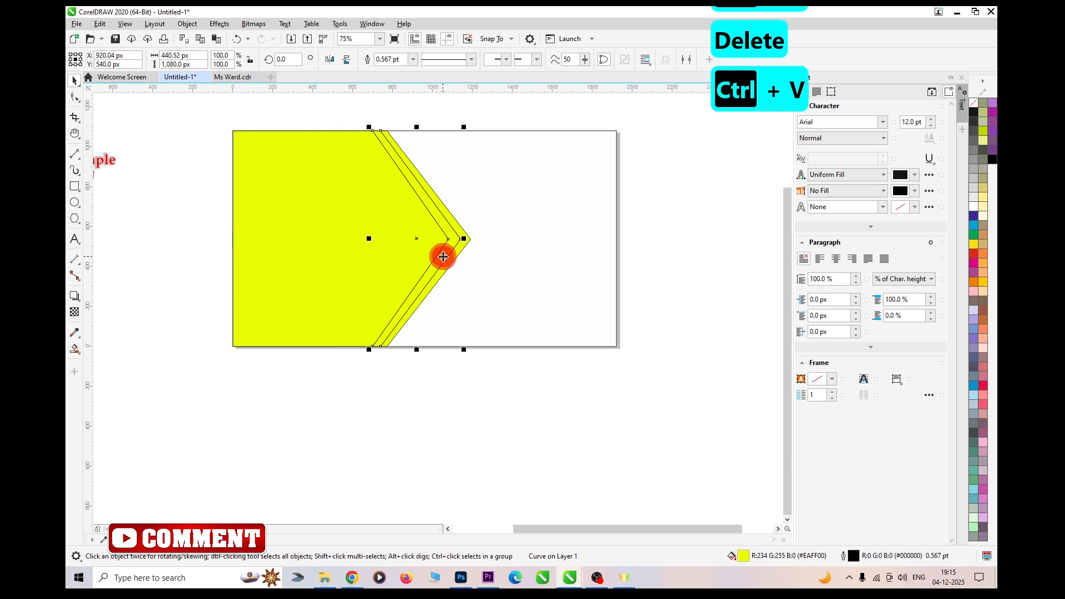
pyautogui.click(975, 264)
# - Try red on the outer chevron band, then settle on a cyan fill (C100 M0 Y0 K0)
pyautogui.click(458, 257)
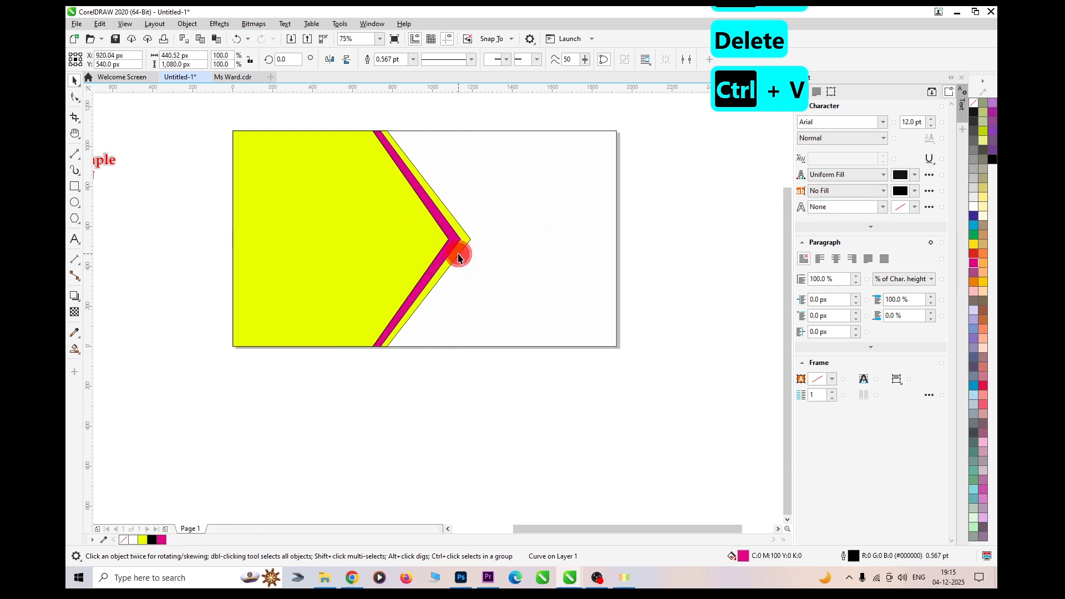
pyautogui.click(458, 244)
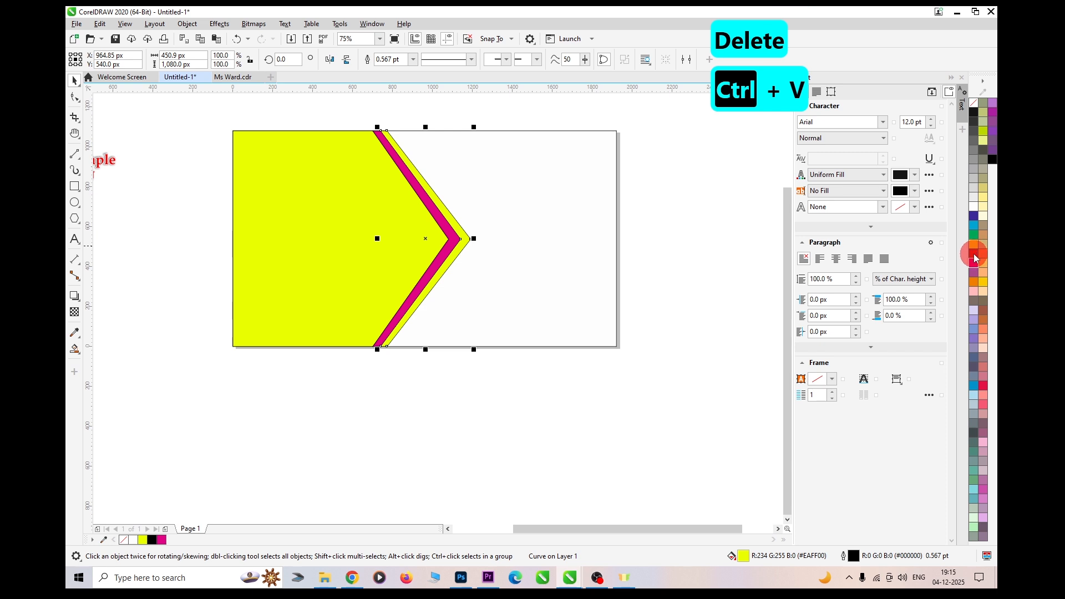
pyautogui.click(975, 257)
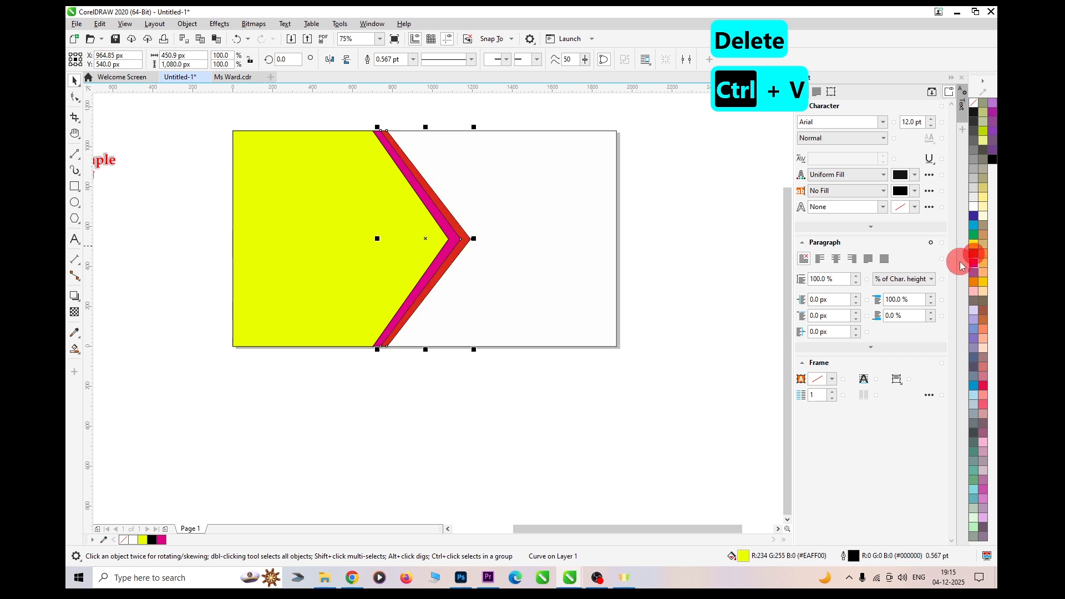
pyautogui.click(974, 225)
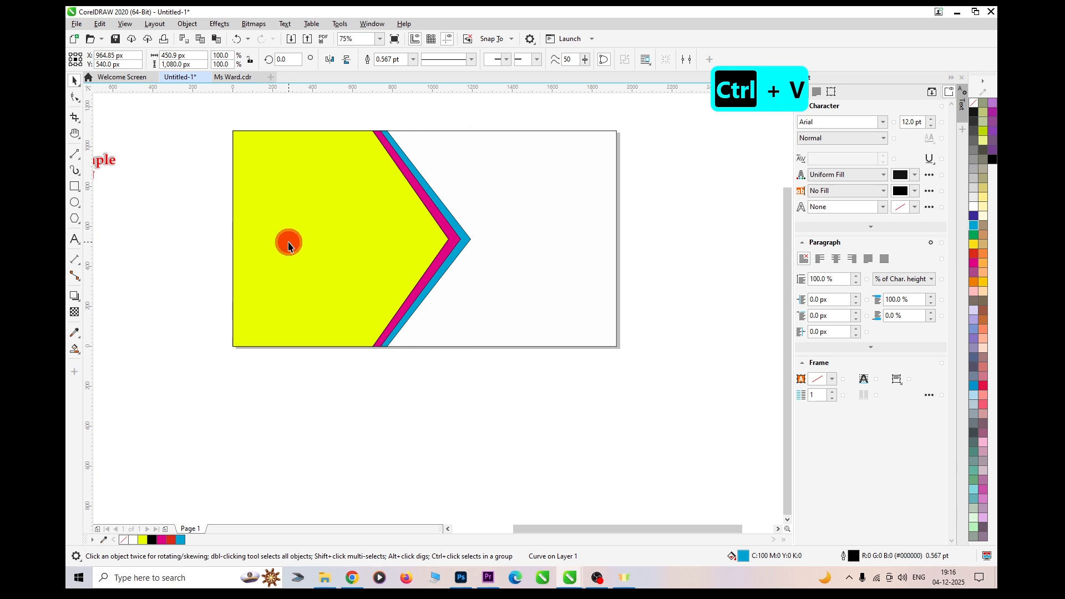
# - Apply an elliptical fountain fill to the large yellow arrow shape, going from a white centre to yellow edges
pyautogui.click(289, 246)
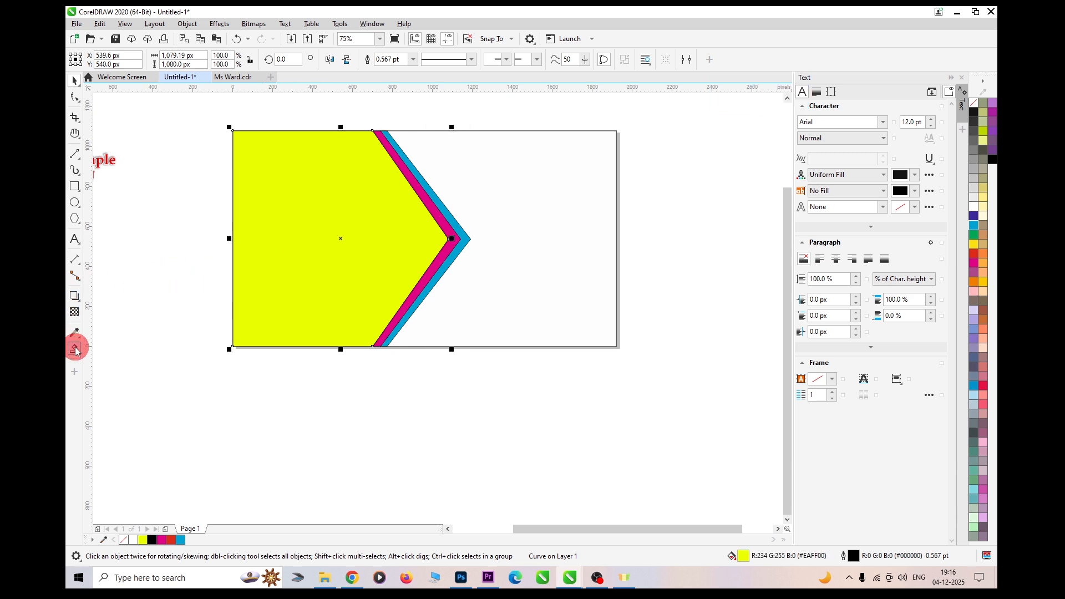
pyautogui.moveTo(79, 359); pyautogui.dragTo(114, 350)
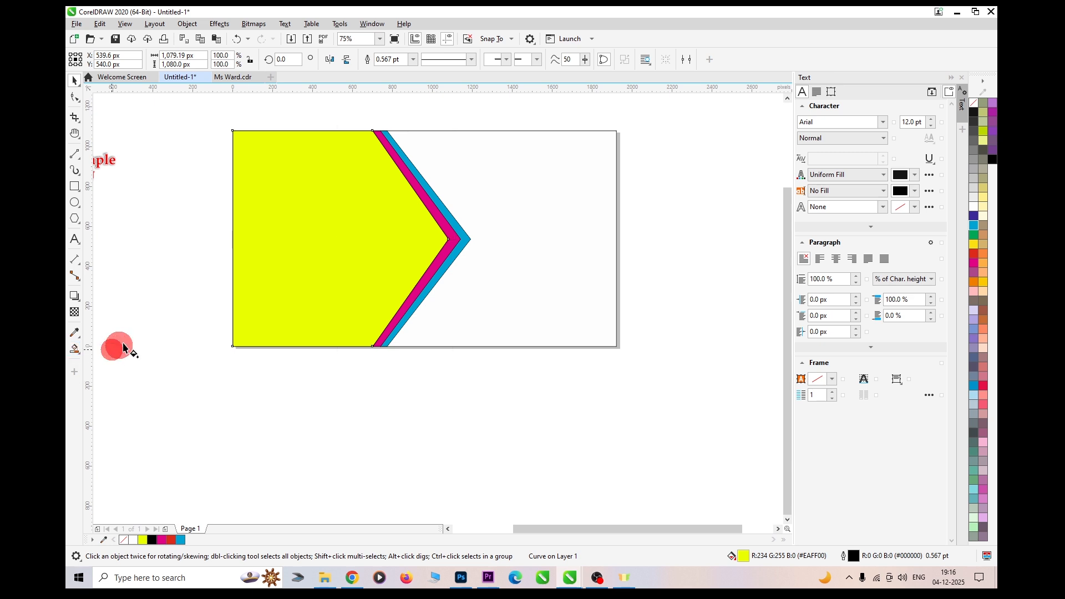
pyautogui.moveTo(331, 227); pyautogui.dragTo(400, 285)
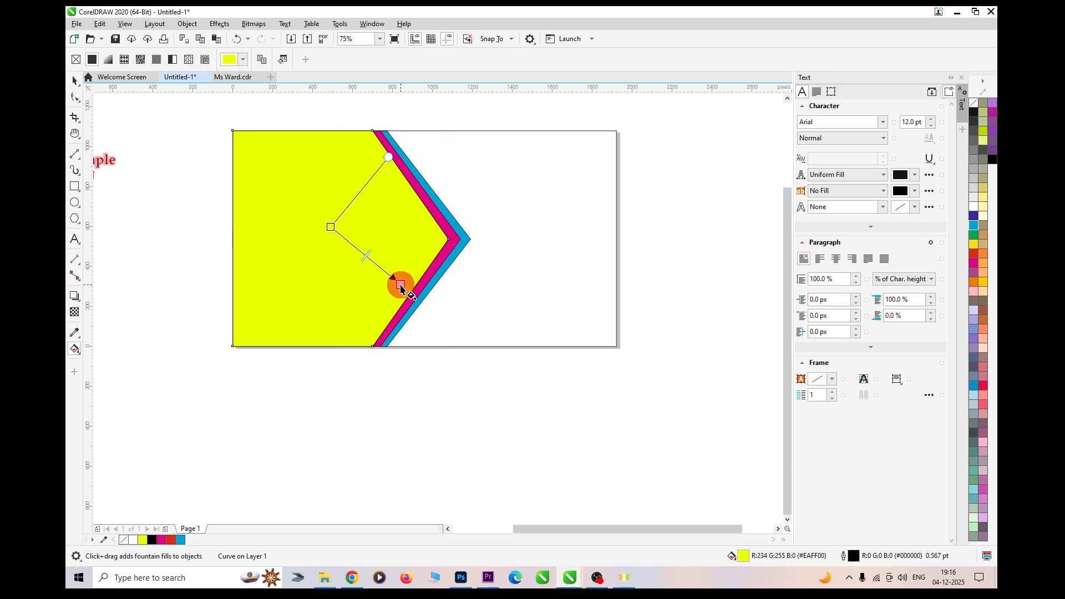
pyautogui.moveTo(331, 227)
pyautogui.mouseDown()
pyautogui.moveTo(369, 269)
pyautogui.moveTo(316, 216)
pyautogui.moveTo(325, 225)
pyautogui.mouseUp()
pyautogui.click(280, 61)
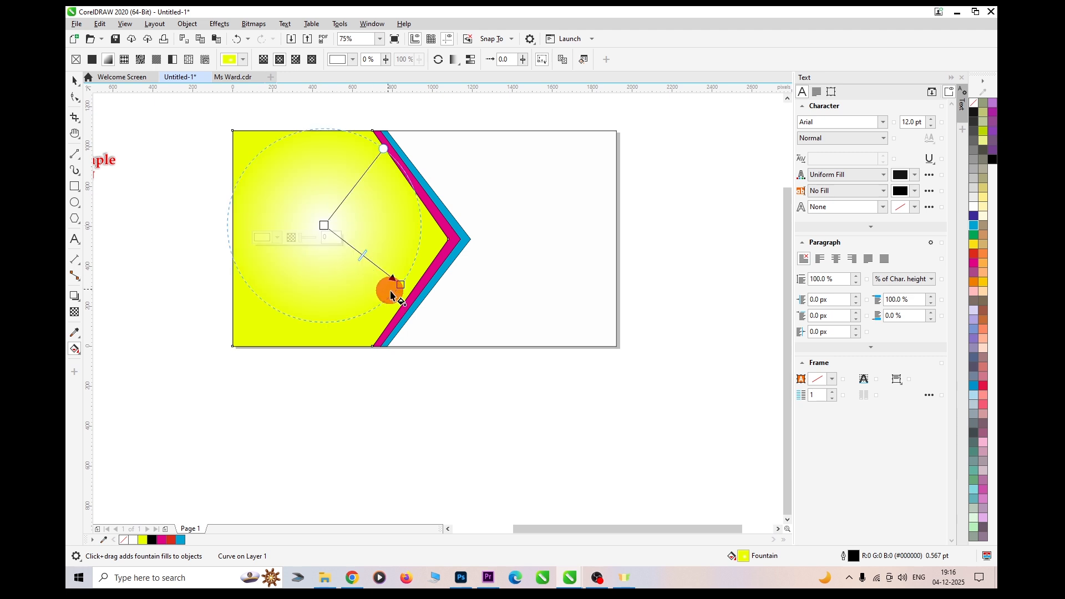
# - Extend the fountain fill's outer end to the lower slanted edge and shift its centre slightly down and right
pyautogui.moveTo(401, 285); pyautogui.dragTo(411, 293)
pyautogui.click(323, 225)
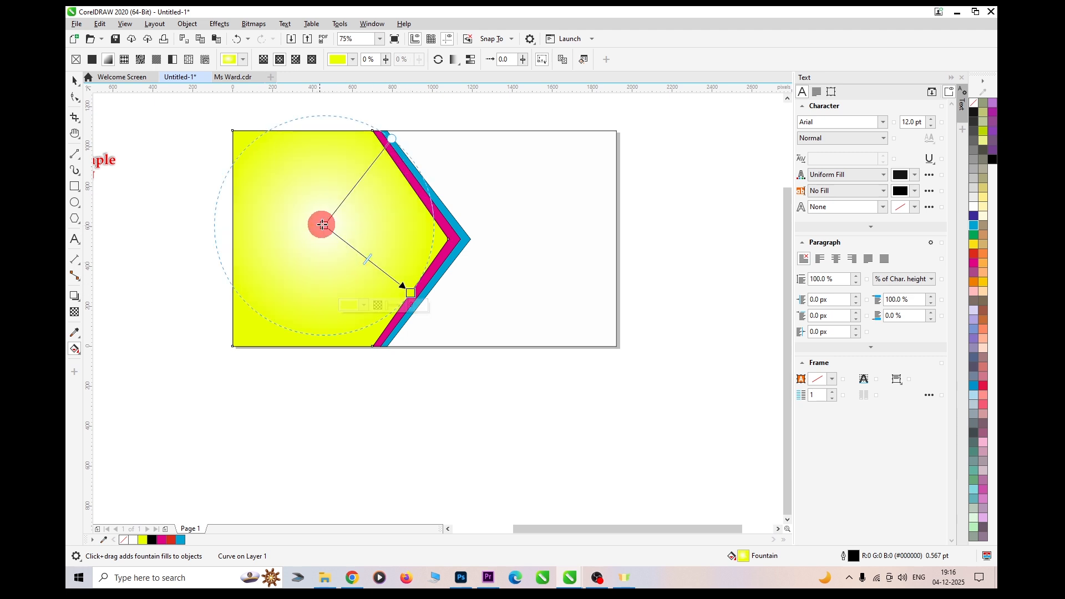
pyautogui.moveTo(324, 226); pyautogui.dragTo(327, 230)
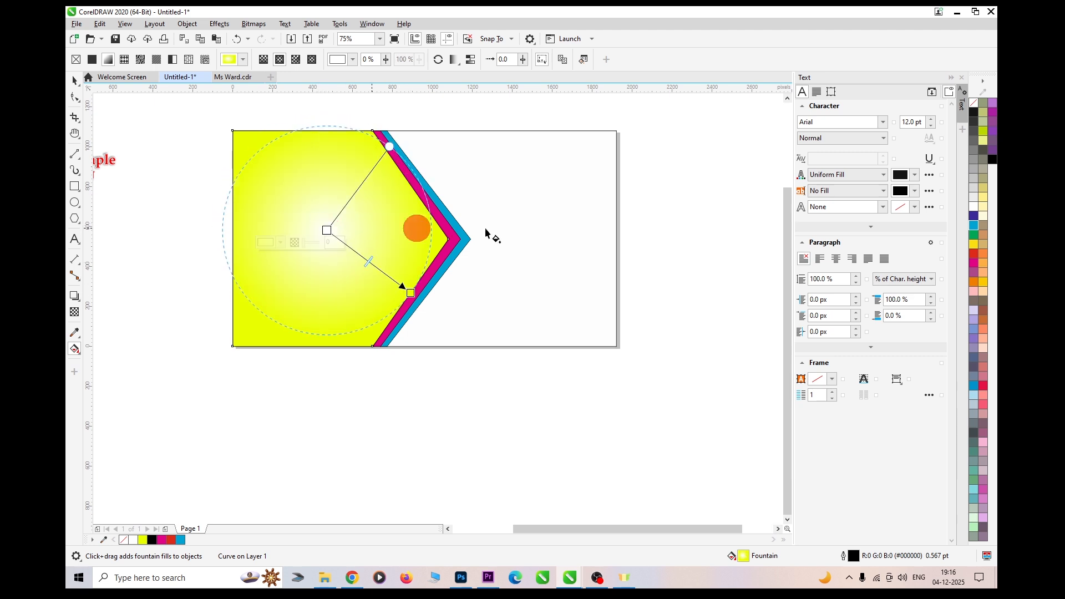
# - Recolour the large arrow shape's fountain fill with orange at the outer end and yellow at the centre
pyautogui.click(980, 269)
pyautogui.click(979, 291)
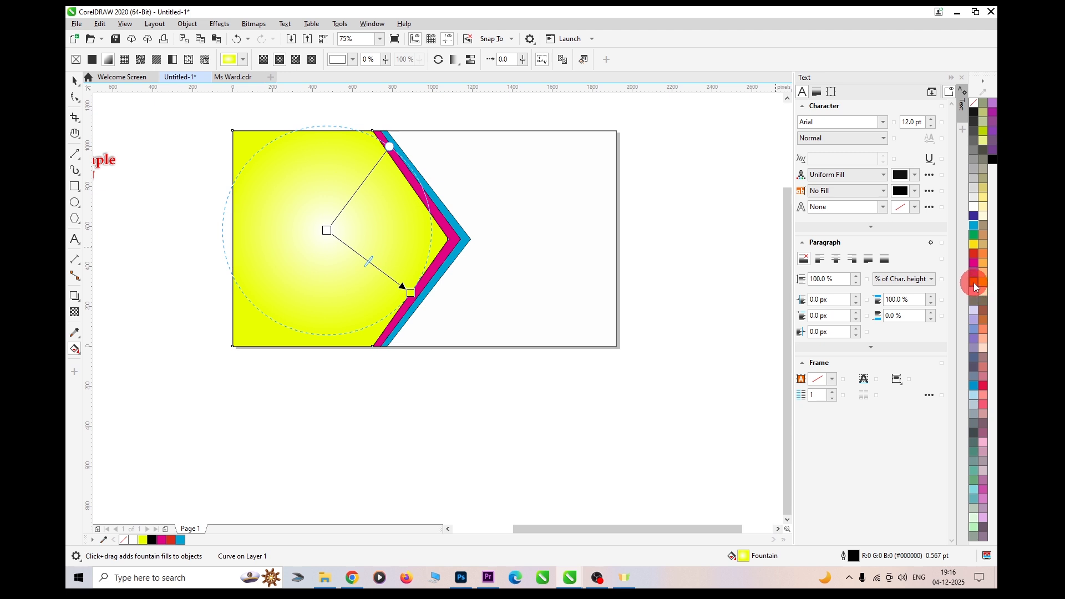
pyautogui.moveTo(976, 284); pyautogui.dragTo(410, 293)
pyautogui.click(976, 284)
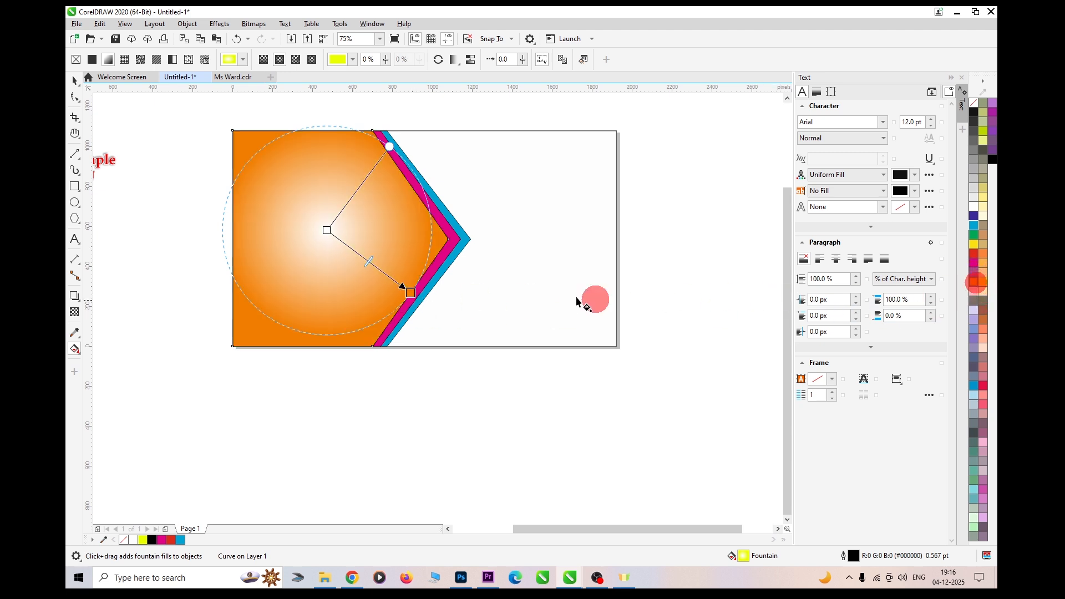
pyautogui.click(329, 233)
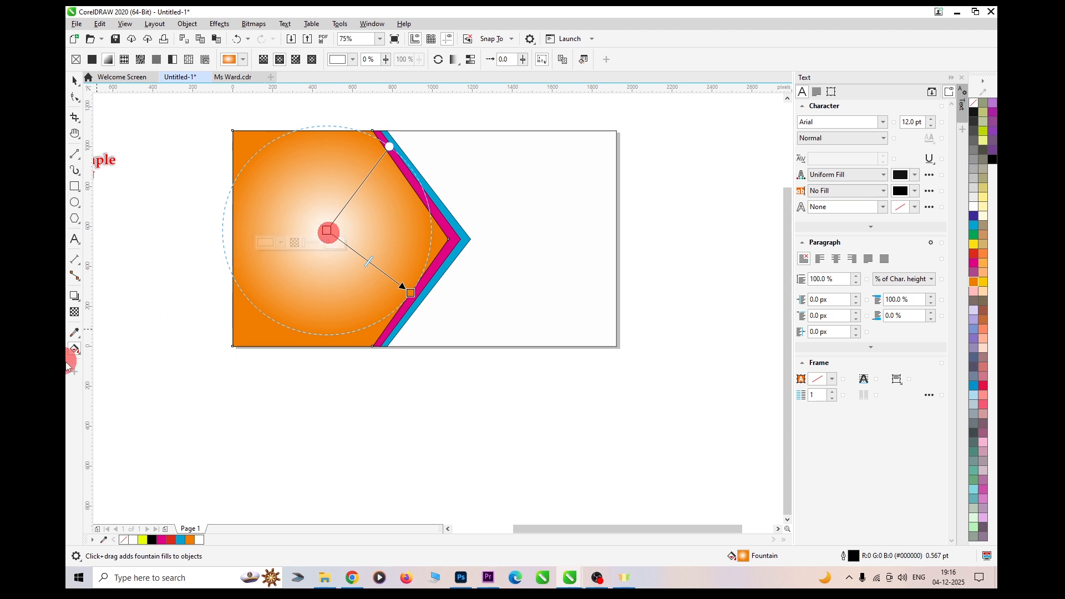
pyautogui.click(976, 245)
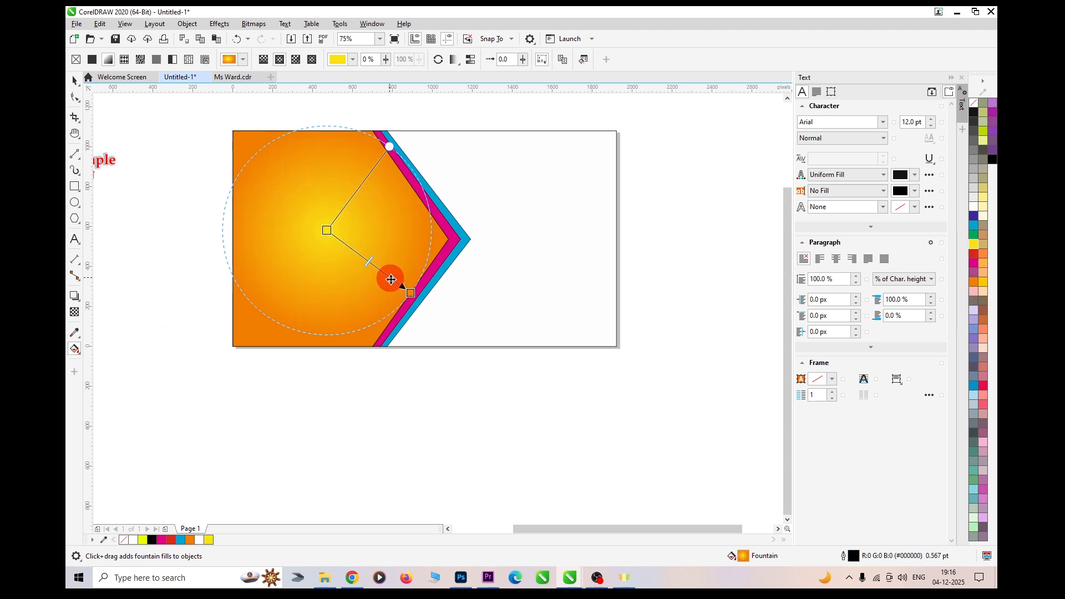
# - Enlarge the fountain fill past the slanted edge and shift its midpoint toward the orange end for a wider yellow glow
pyautogui.moveTo(414, 297); pyautogui.dragTo(426, 306)
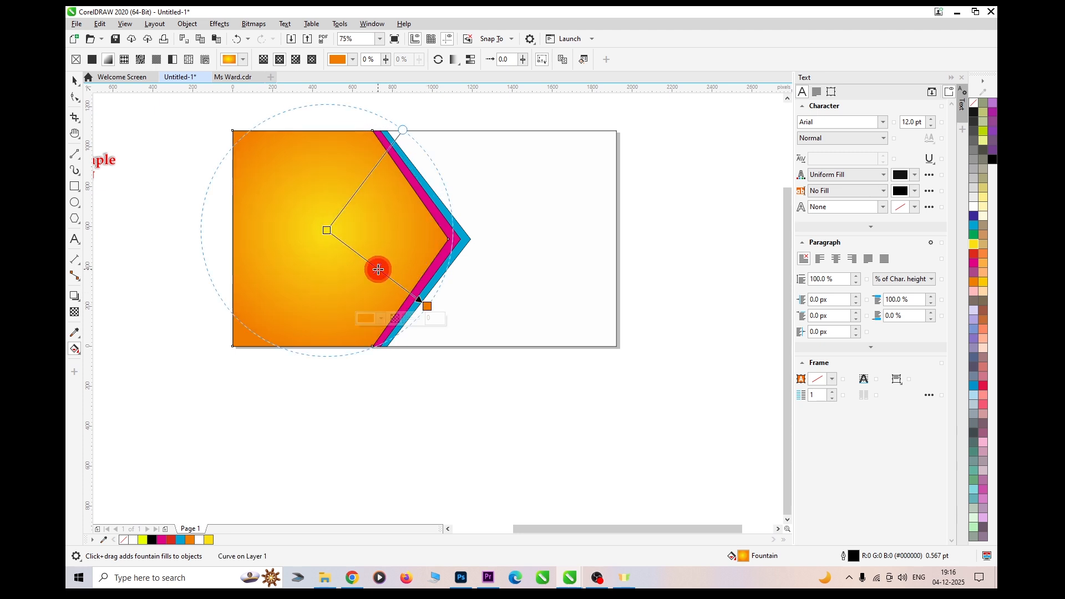
pyautogui.moveTo(378, 269); pyautogui.dragTo(399, 285)
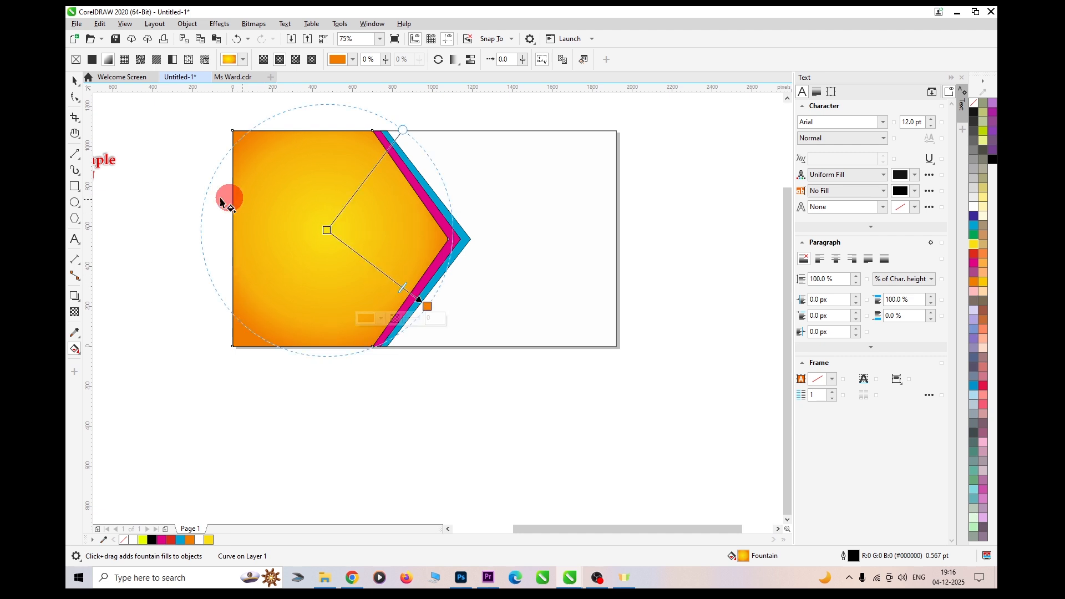
# - Remove the outlines from the orange arrow shape and the magenta and cyan chevron bands
pyautogui.click(76, 83)
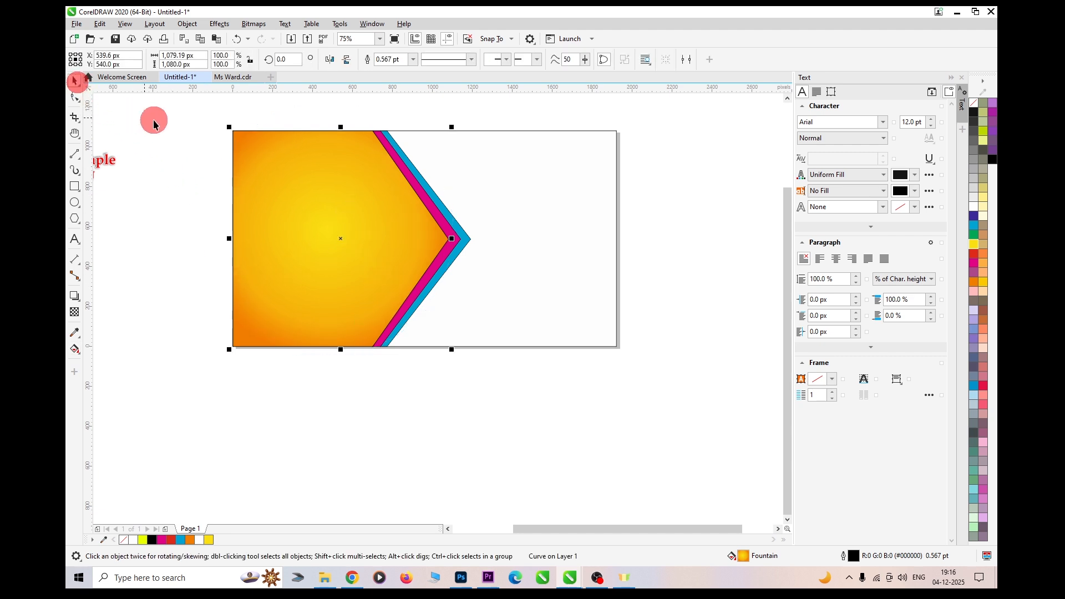
pyautogui.moveTo(168, 122); pyautogui.dragTo(501, 368)
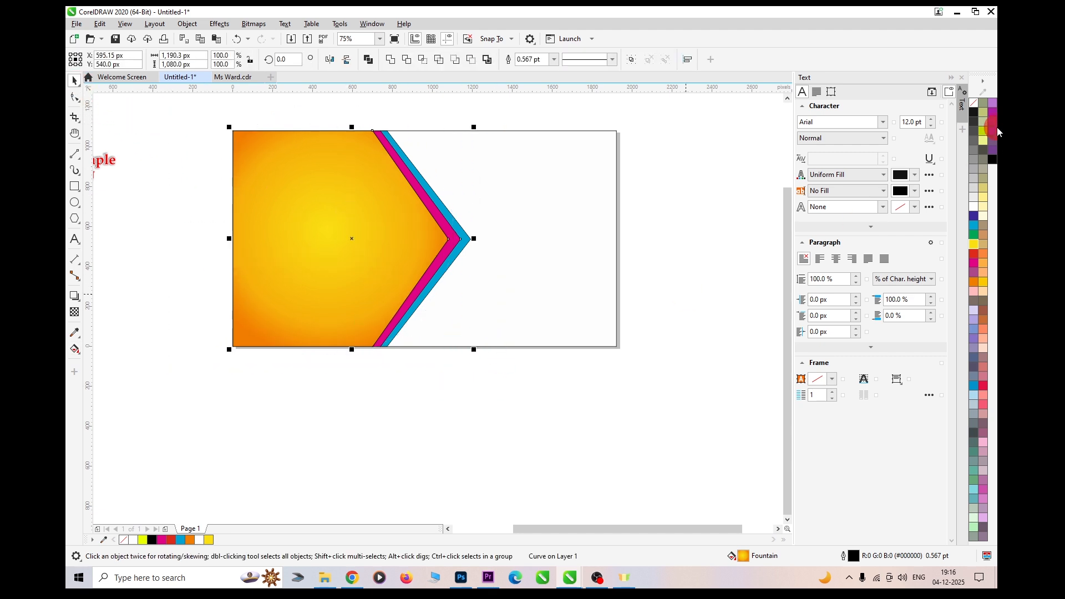
pyautogui.rightClick(975, 108)
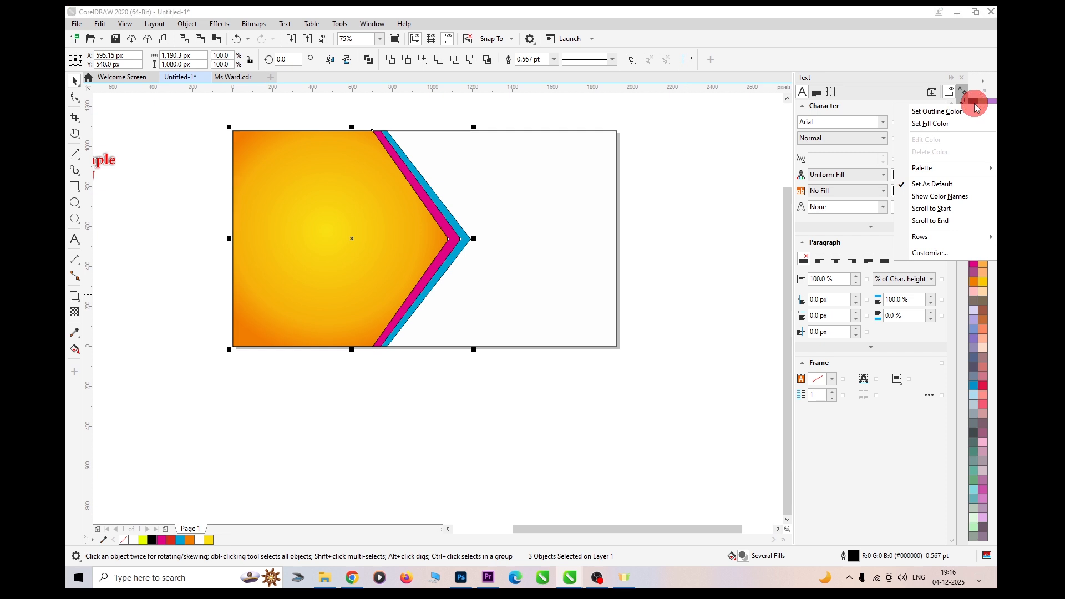
pyautogui.click(947, 113)
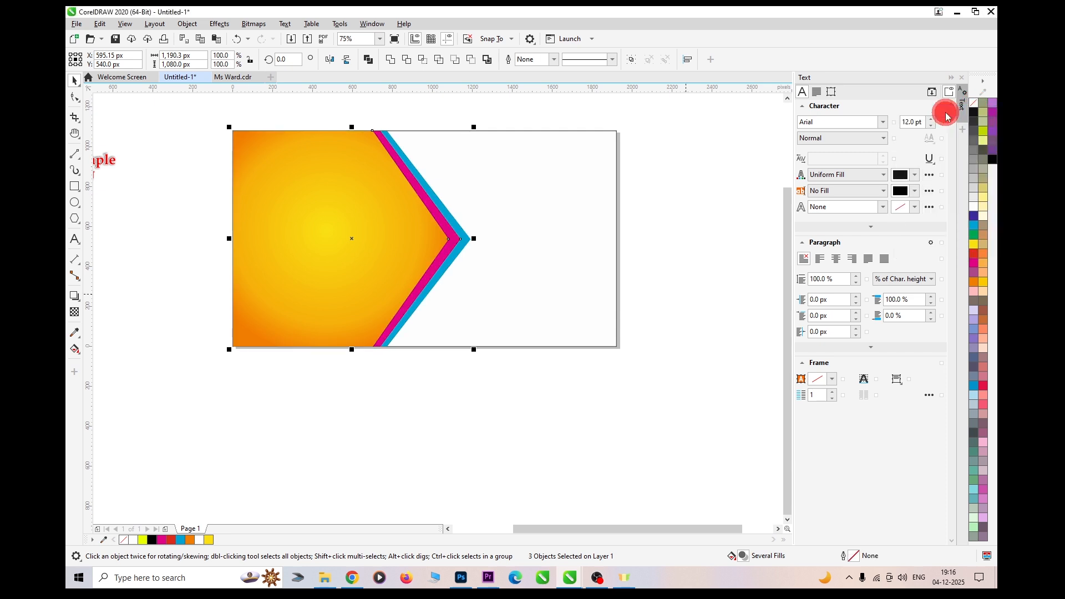
pyautogui.click(665, 252)
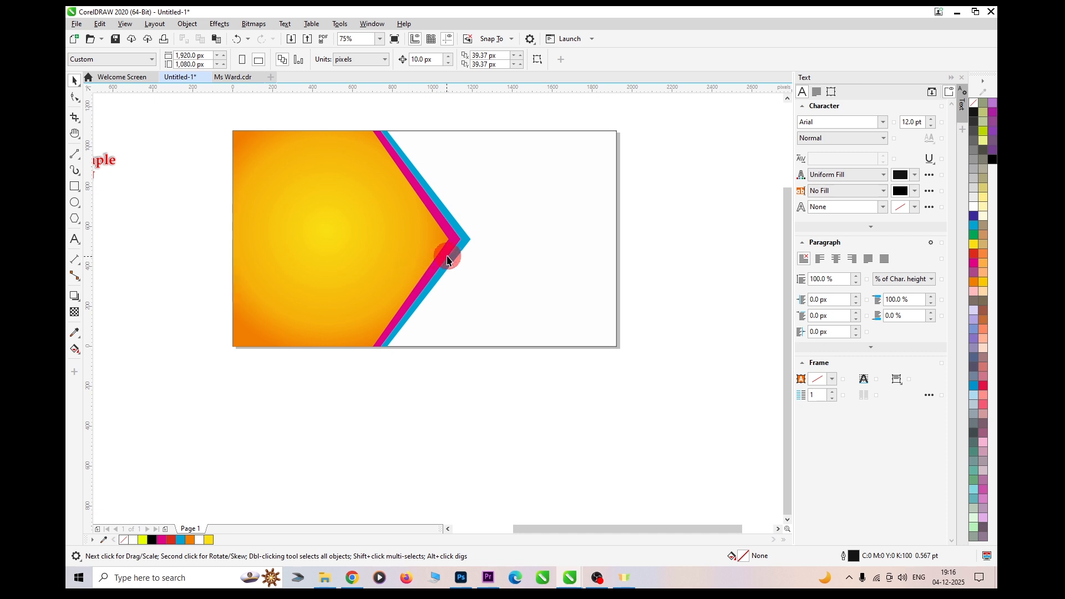
pyautogui.scroll(2, 452, 259)
pyautogui.scroll(-2, 450, 259)
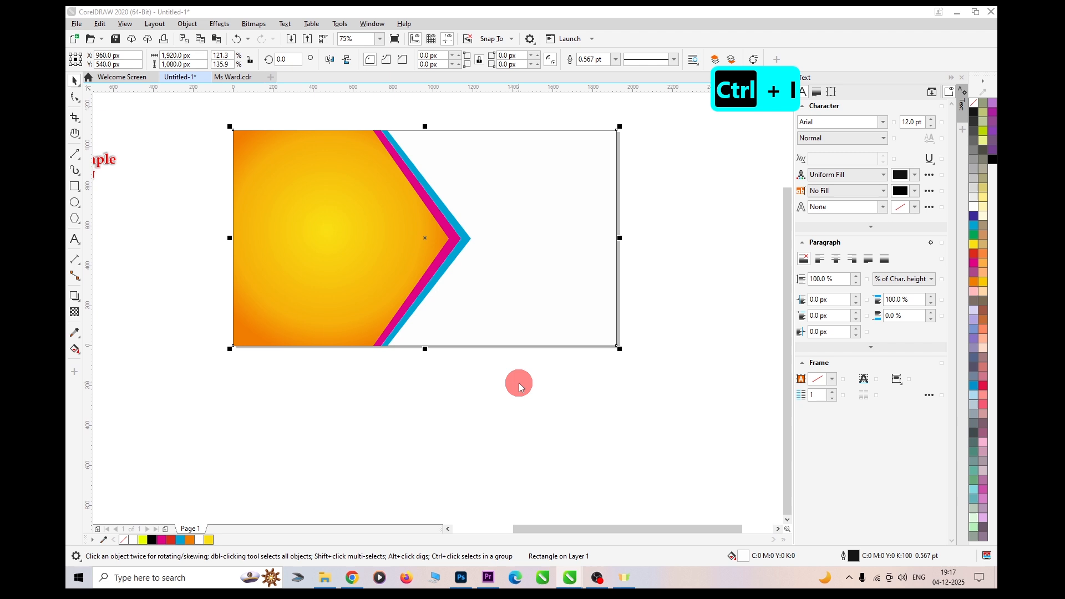
# - Import sdfsd.jpg, enlarge it to about 2236 by 1118 px, and shift it toward the page's right side
pyautogui.hotkey('ctrl', 'i')
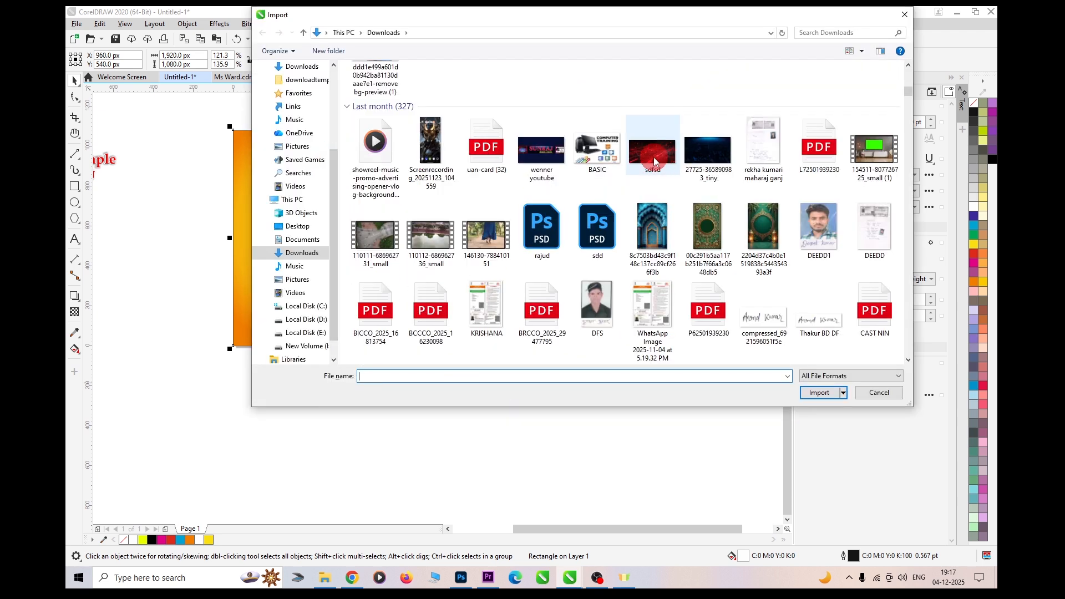
pyautogui.doubleClick(655, 161)
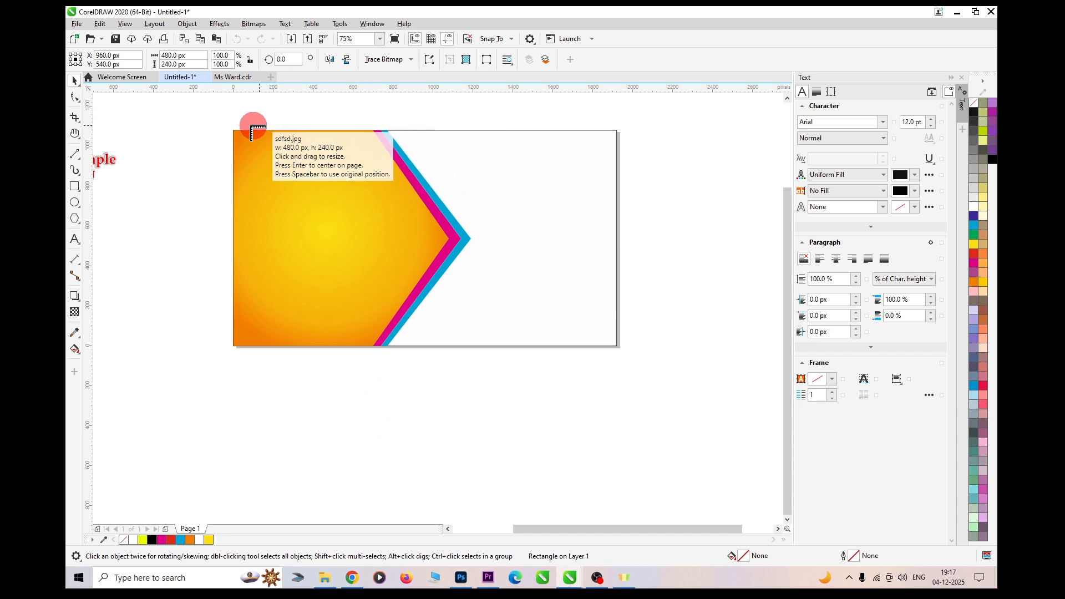
pyautogui.moveTo(228, 126); pyautogui.dragTo(637, 369)
pyautogui.moveTo(531, 273); pyautogui.dragTo(627, 280)
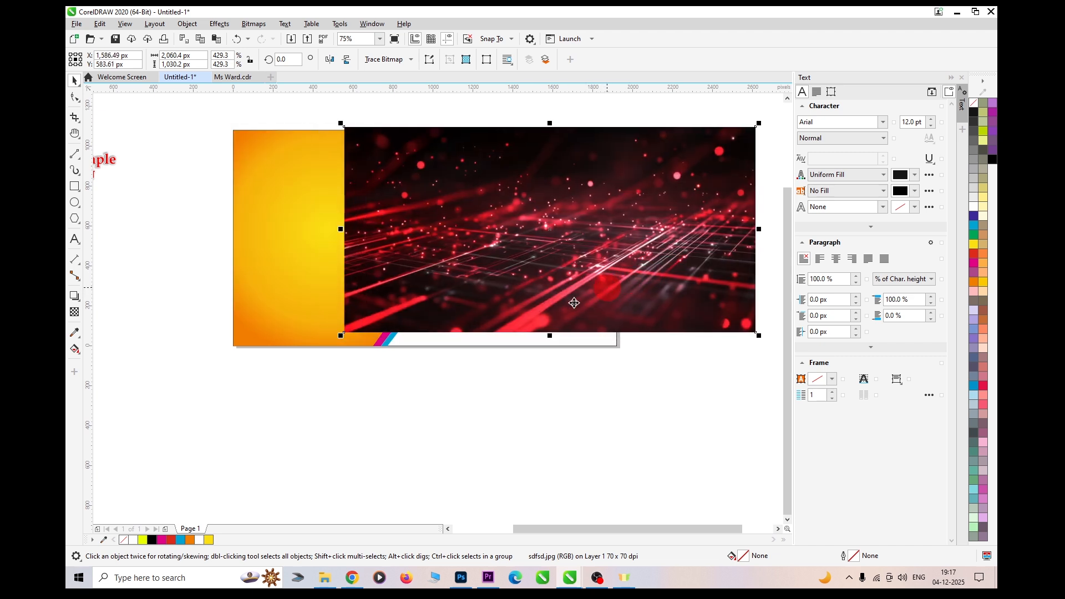
pyautogui.moveTo(342, 340); pyautogui.dragTo(309, 350)
pyautogui.moveTo(409, 311); pyautogui.dragTo(589, 308)
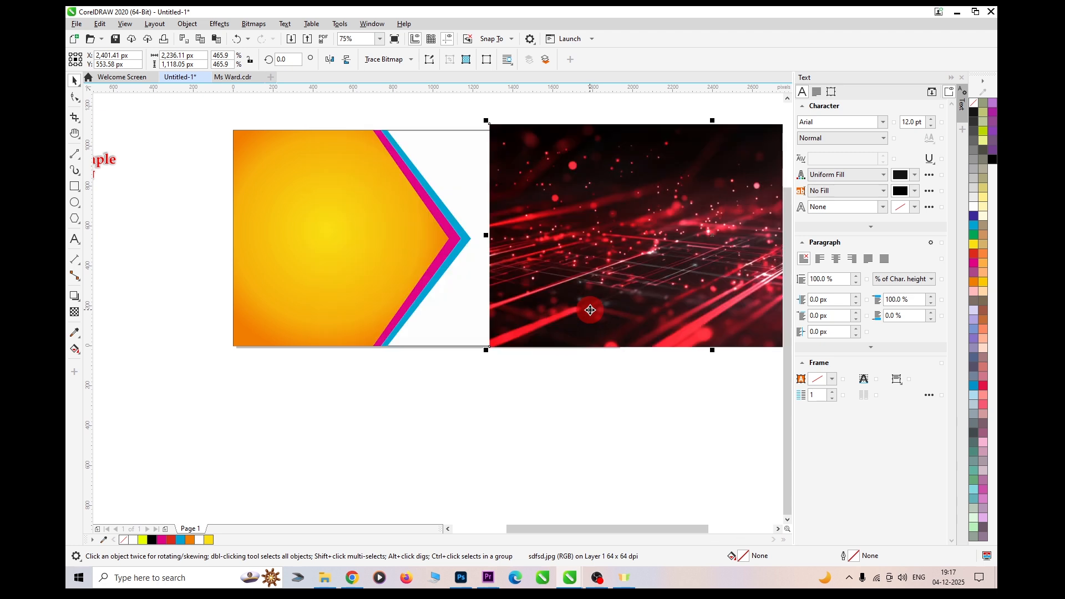
# - PowerClip the red particle image inside the white page-sized rectangle
pyautogui.rightClick(589, 309)
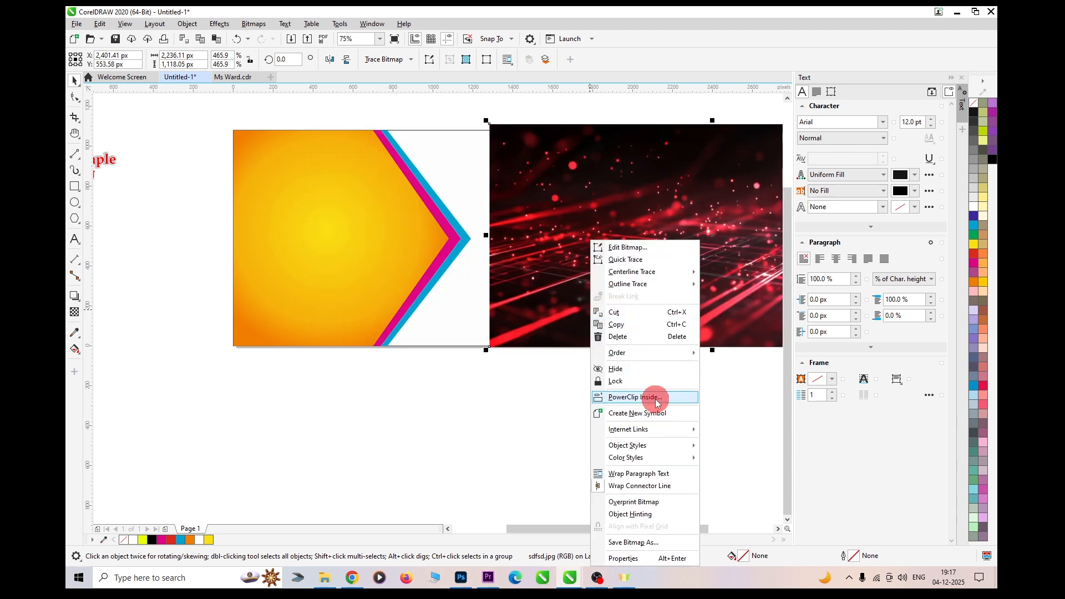
pyautogui.click(635, 397)
pyautogui.click(431, 140)
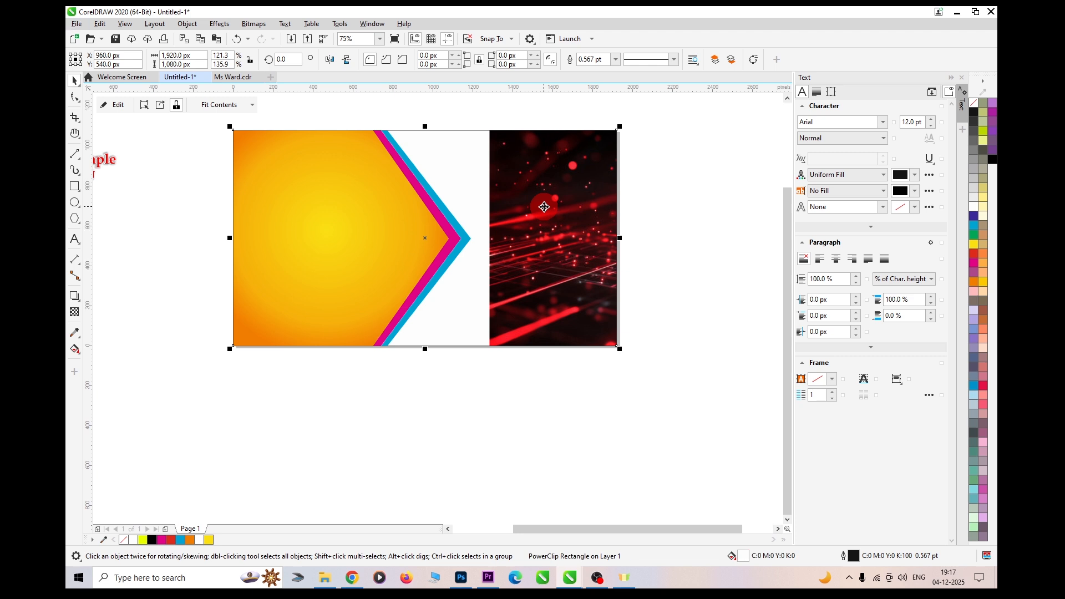
# - Reposition the red image within its PowerClip frame to cover the whole background area beside the chevrons
pyautogui.doubleClick(543, 207)
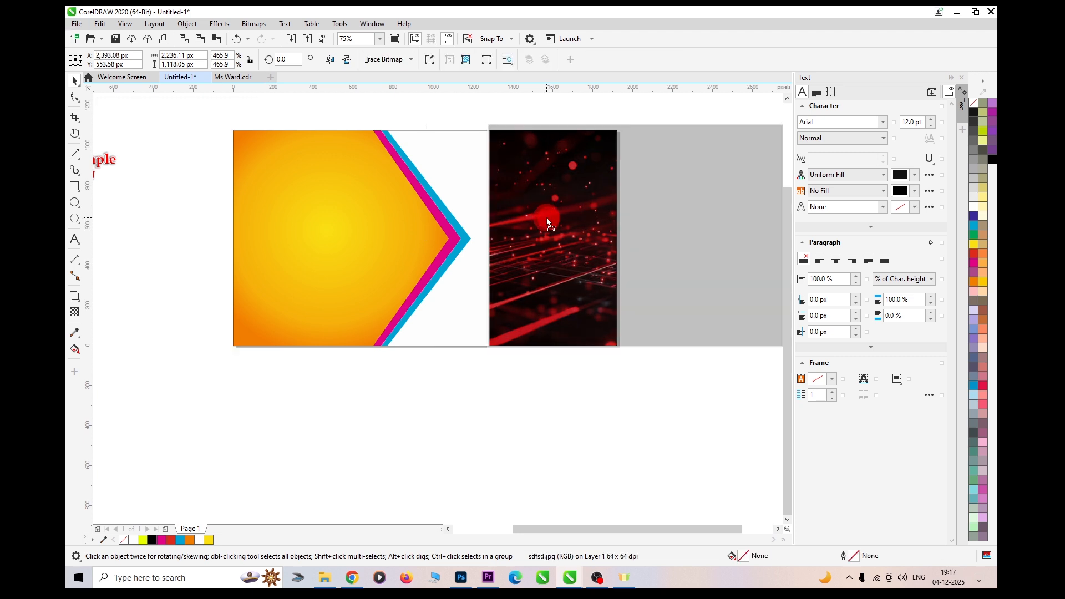
pyautogui.keyDown('ctrl'); pyautogui.click(418, 215); pyautogui.keyUp('ctrl')
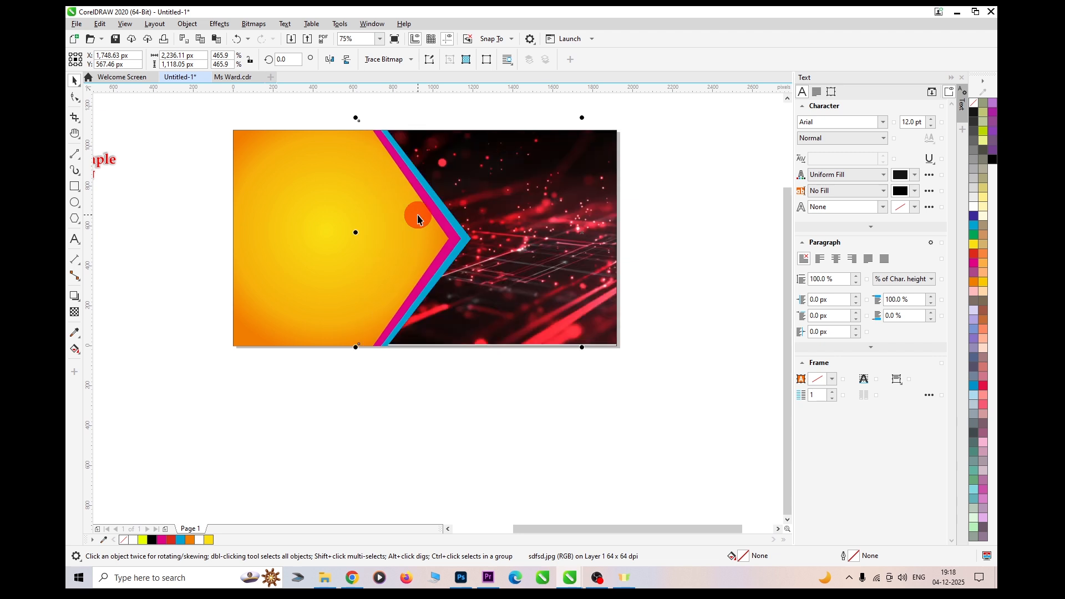
pyautogui.press('Left')
pyautogui.press('Left')
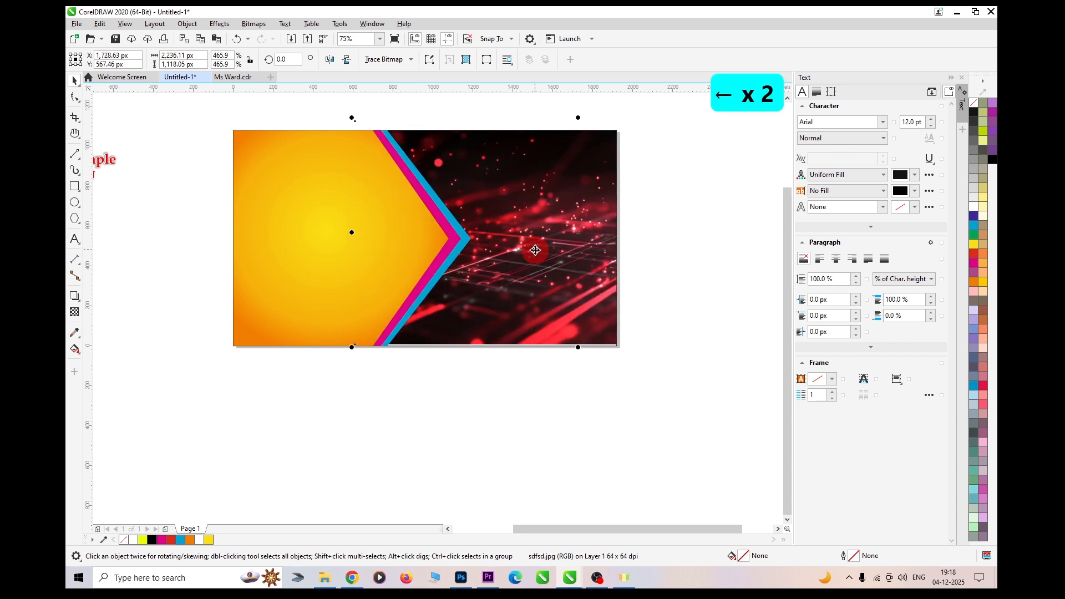
pyautogui.press('Left')
pyautogui.press('Down')
pyautogui.press('Down')
pyautogui.press('Down')
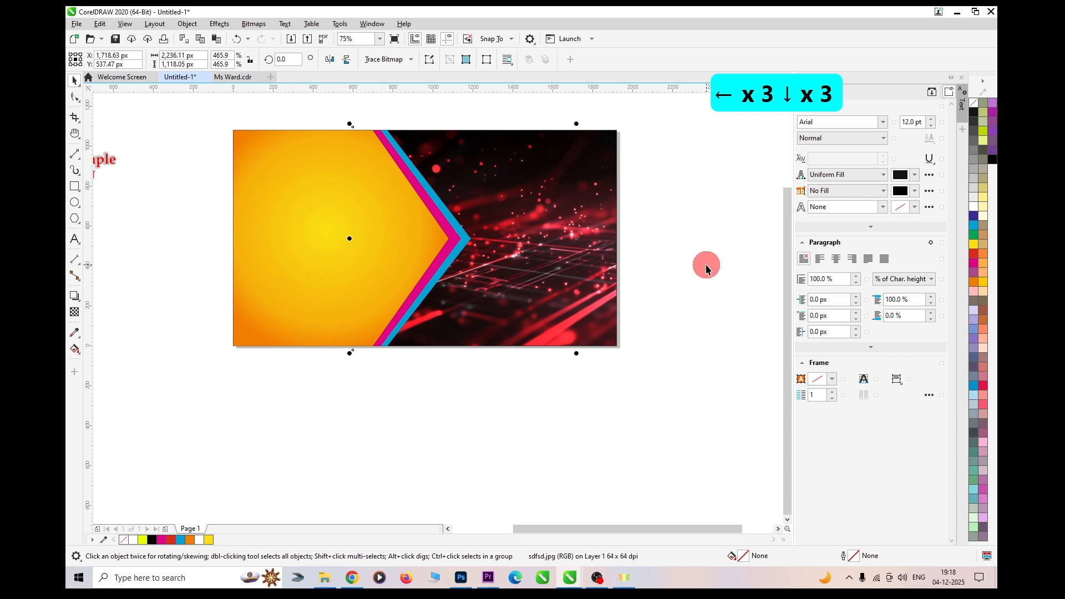
pyautogui.click(706, 268)
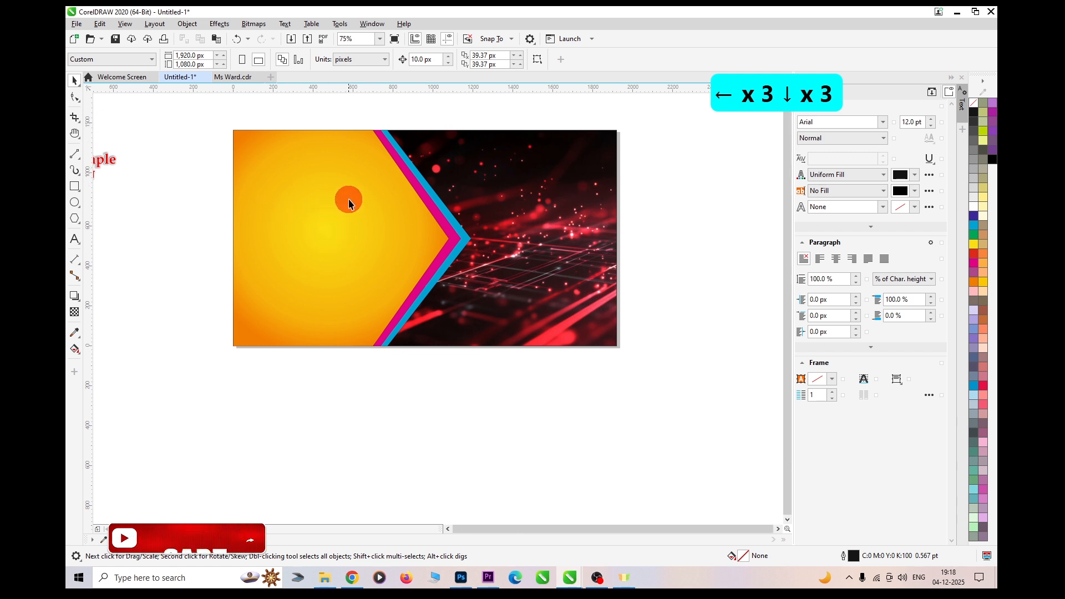
# - Move the six prepared text objects onto the orange arrow shape and bring them to the front
pyautogui.scroll(-2, 349, 200)
pyautogui.moveTo(127, 138); pyautogui.dragTo(277, 235)
pyautogui.moveTo(198, 177); pyautogui.dragTo(335, 209)
pyautogui.scroll(2, 337, 212)
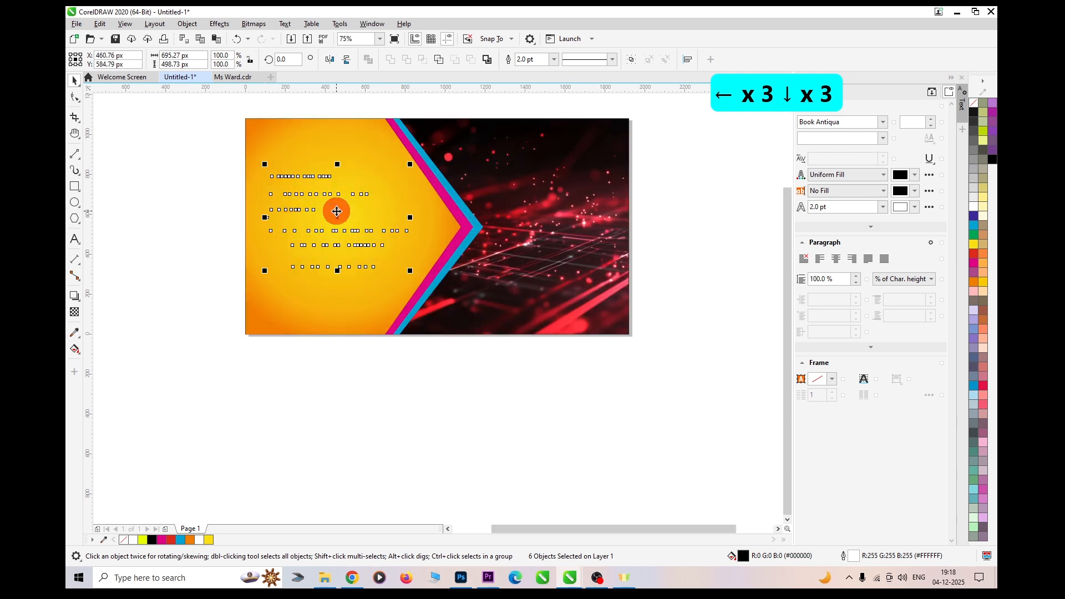
pyautogui.hotkey('shift', 'pageup')
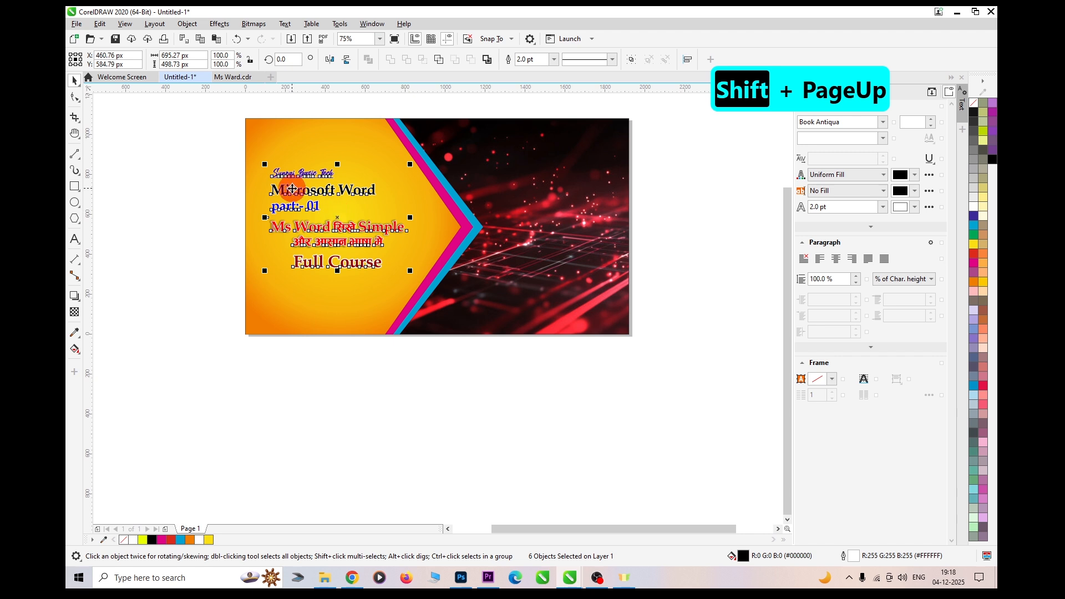
pyautogui.click(207, 183)
# - Enlarge the "Sunraj Basic Tech" text to about 641 px wide and place it in the arrow shape's upper-left corner
pyautogui.click(278, 175)
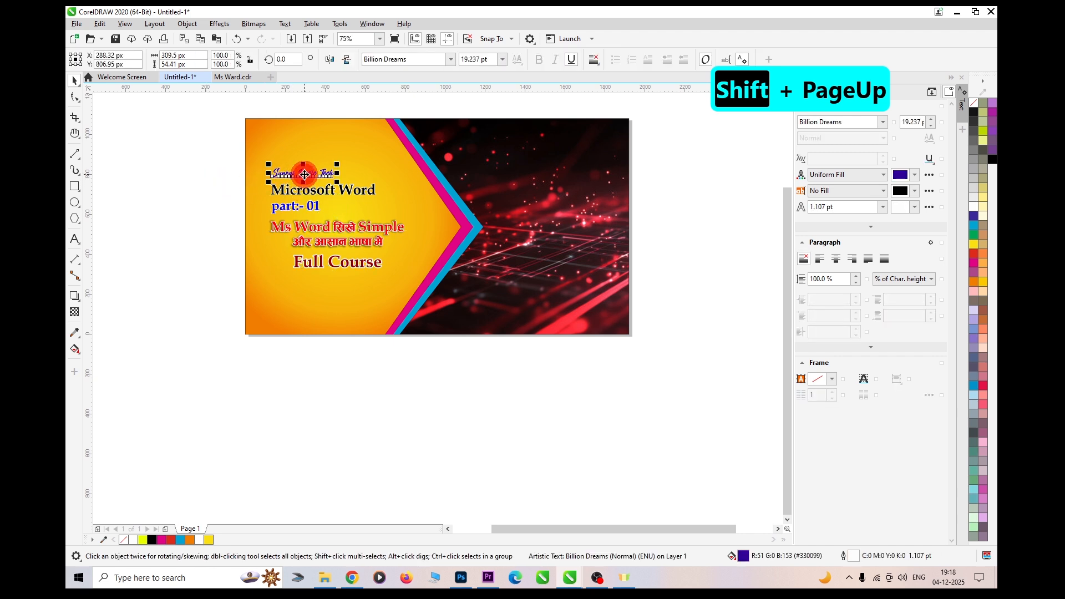
pyautogui.moveTo(304, 175); pyautogui.dragTo(389, 158)
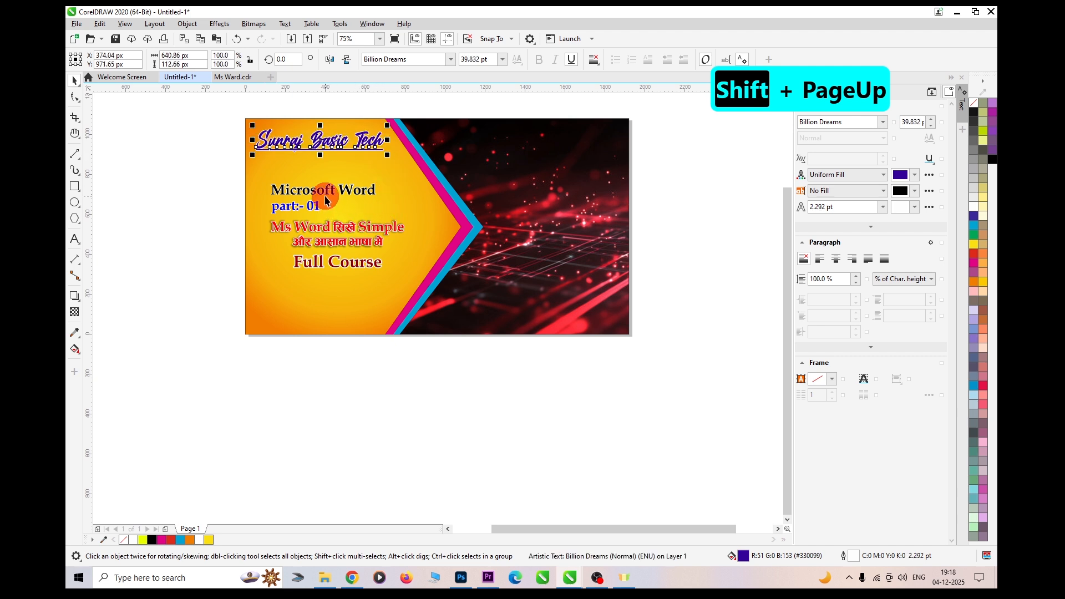
pyautogui.press('Left')
pyautogui.press('Left')
pyautogui.press('Left')
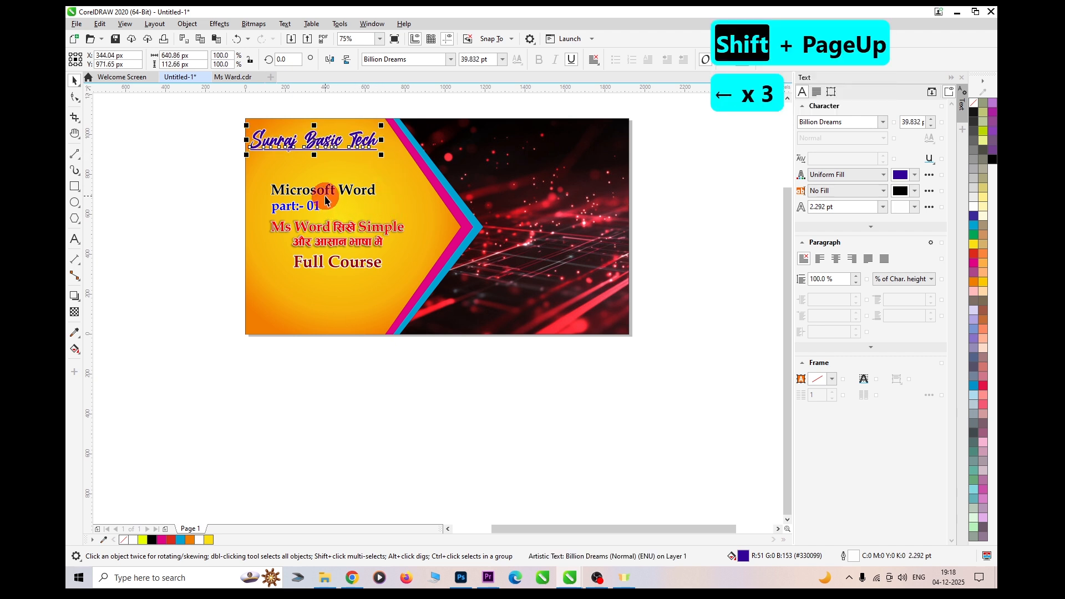
# - Enlarge the "Microsoft Word" and "part:- 01" texts and stack them left-aligned beneath the channel name
pyautogui.moveTo(329, 193); pyautogui.dragTo(409, 191)
pyautogui.click(308, 209)
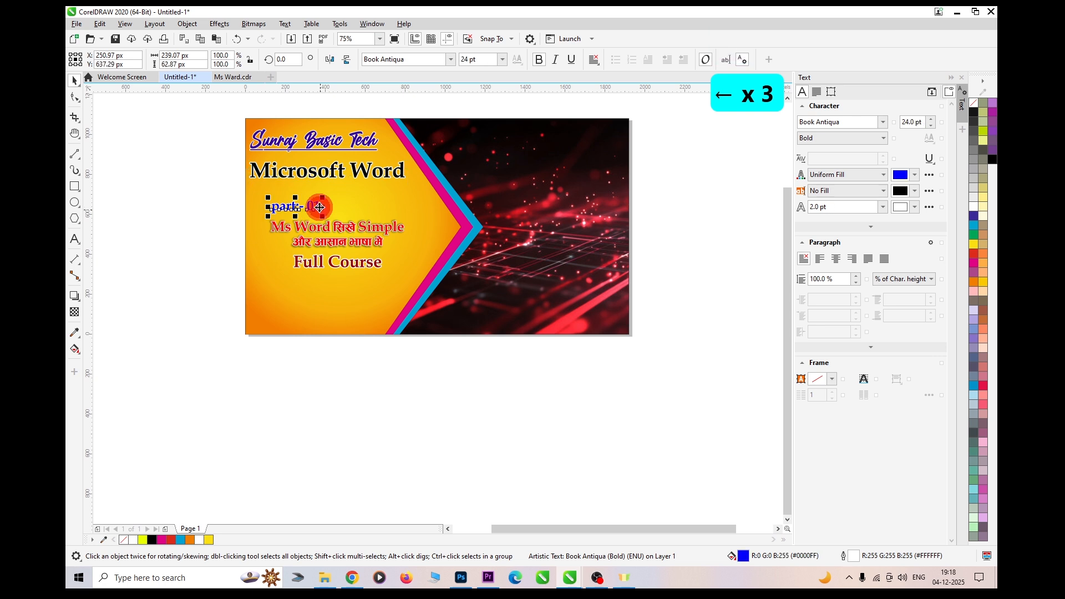
pyautogui.moveTo(319, 208); pyautogui.dragTo(300, 192)
# - Move the red "Ms Word सिखे Simple" text block beneath "part:- 01" and enlarge it to about 982 px wide
pyautogui.click(324, 225)
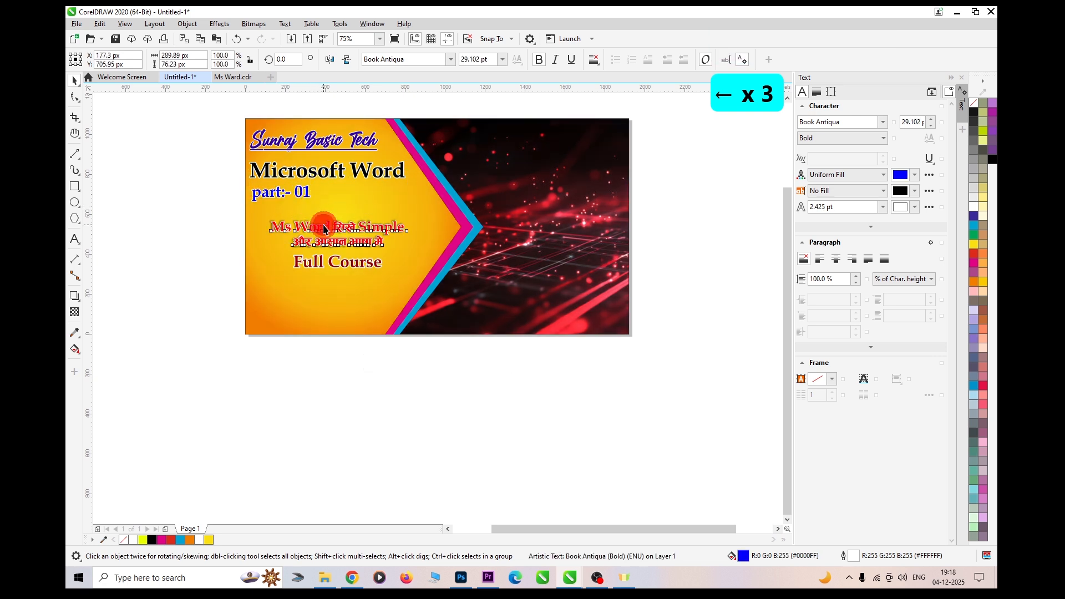
pyautogui.moveTo(323, 225); pyautogui.dragTo(302, 214)
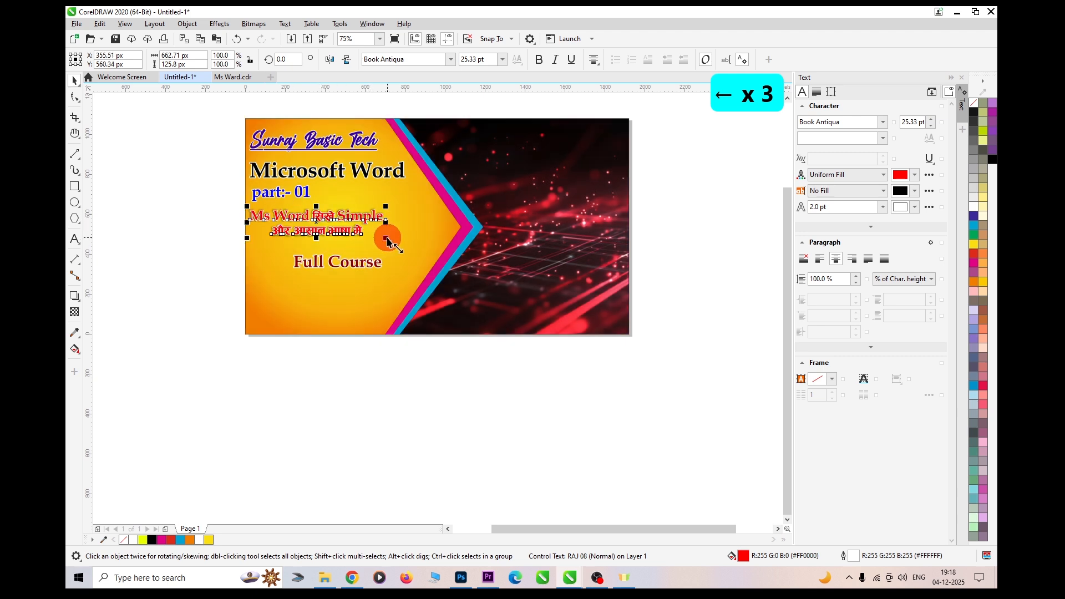
pyautogui.moveTo(387, 239); pyautogui.dragTo(459, 250)
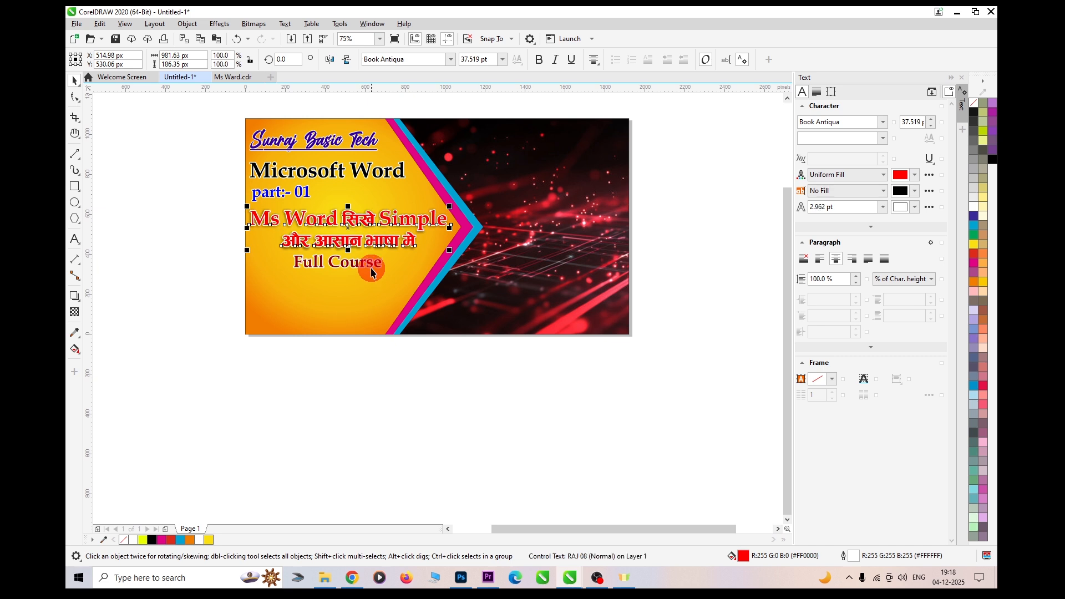
# - Enlarge the "Full Course" text to about 532 px wide and position it just beneath the red Hindi text
pyautogui.click(371, 271)
pyautogui.moveTo(366, 267)
pyautogui.mouseDown()
pyautogui.moveTo(395, 273)
pyautogui.moveTo(362, 265)
pyautogui.mouseUp()
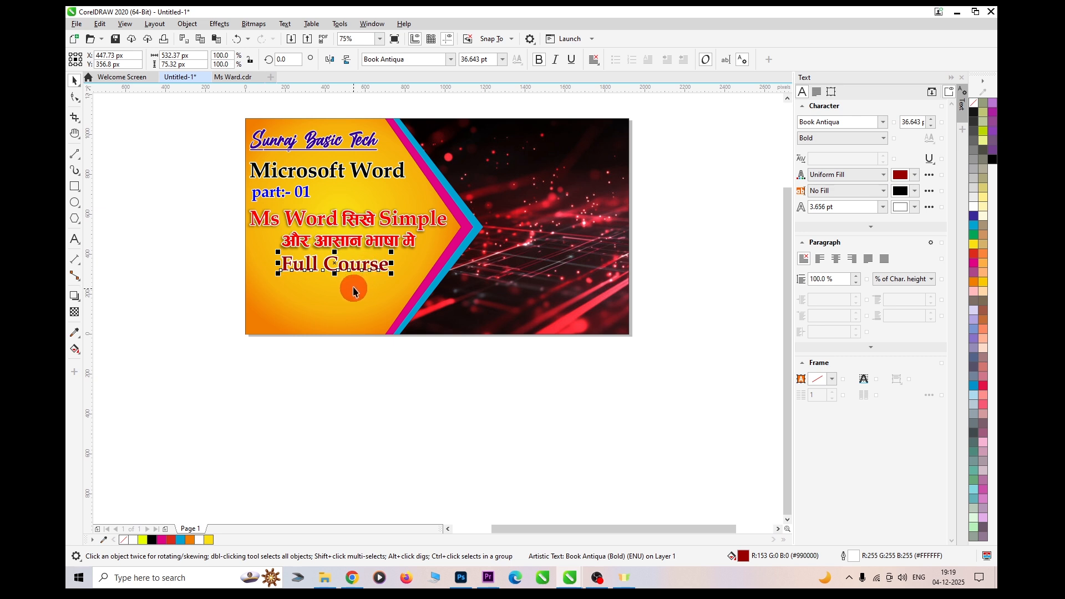
pyautogui.press('Down')
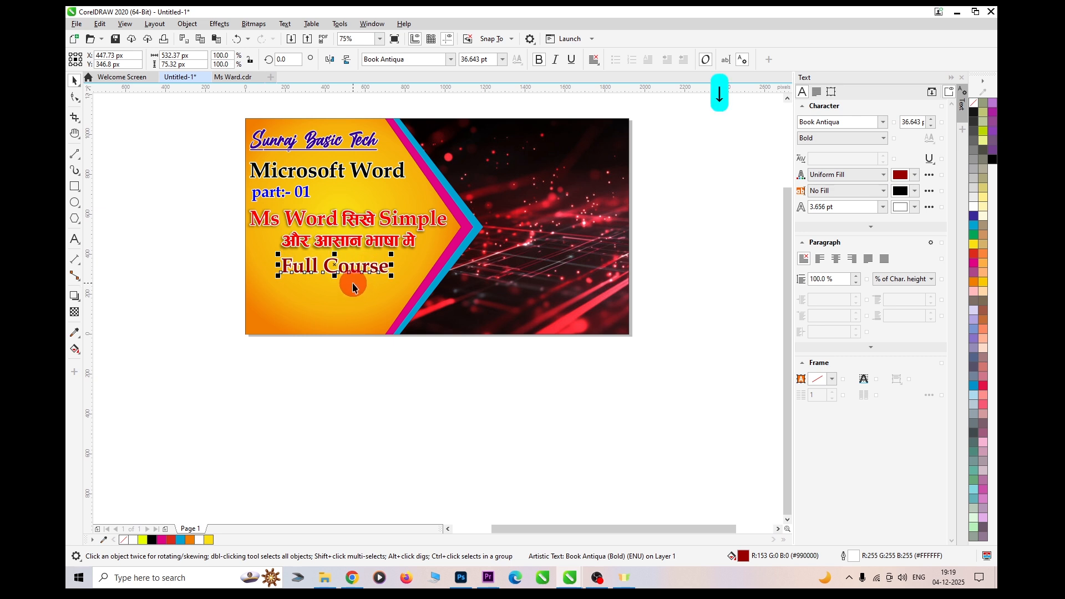
pyautogui.click(323, 363)
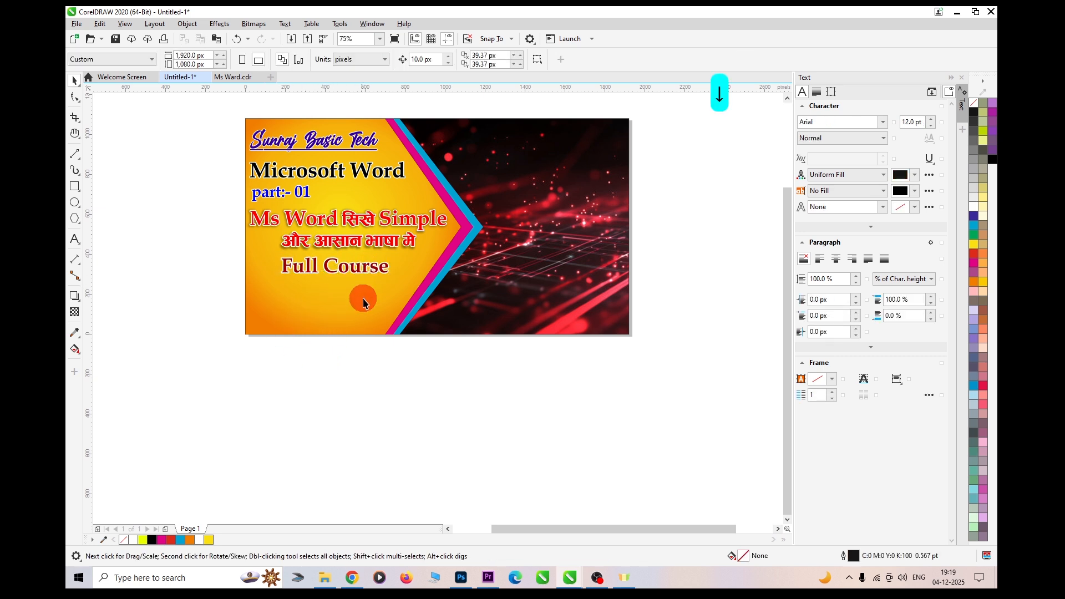
# - Import the 360_F_595866280 PNG of Office logos and place it about 652 px wide below "Full Course"
pyautogui.hotkey('ctrl', 'i')
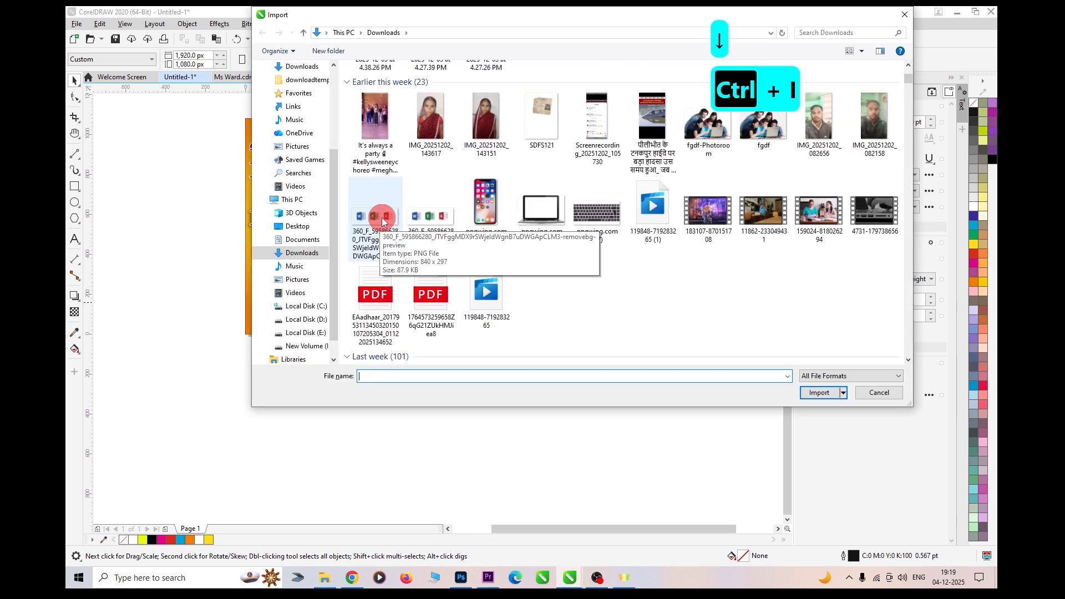
pyautogui.doubleClick(382, 222)
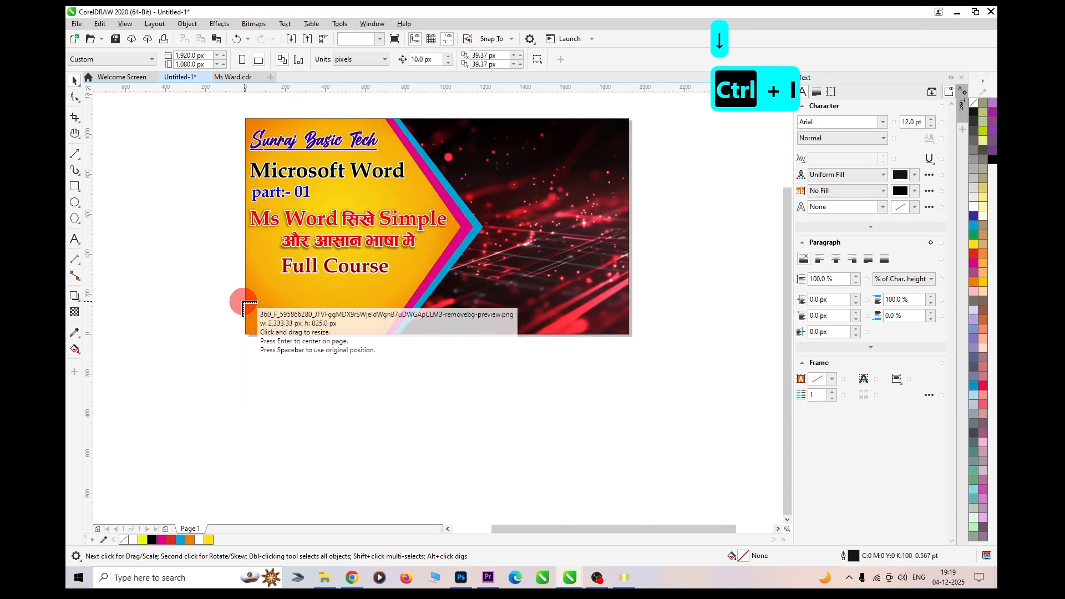
pyautogui.moveTo(253, 292); pyautogui.dragTo(386, 334)
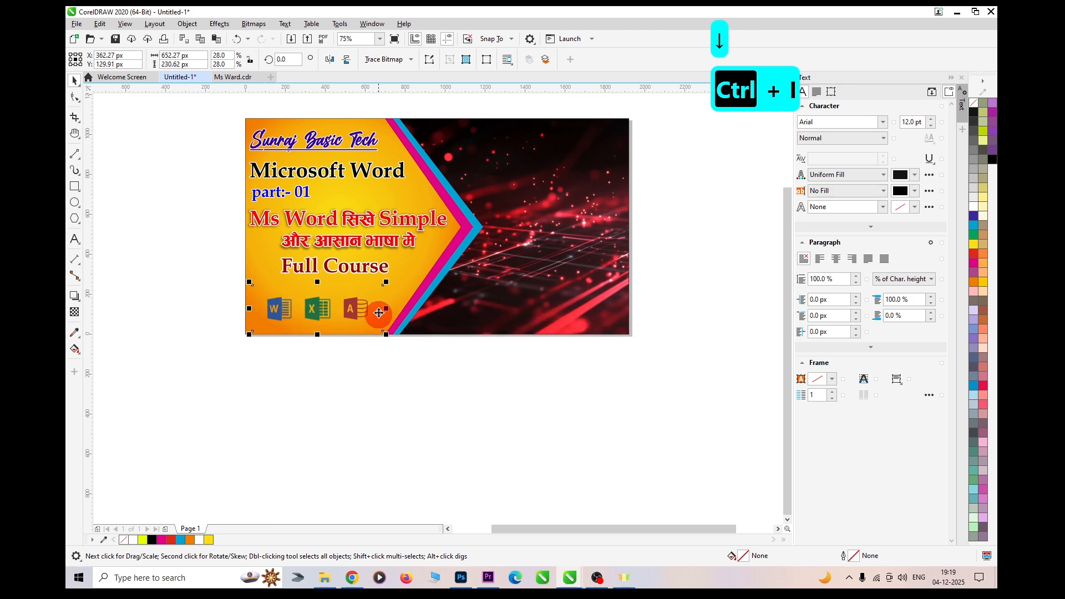
# - Enlarge the Office logos image to about 889 by 314 px and nudge it left and slightly down
pyautogui.moveTo(389, 284); pyautogui.dragTo(426, 267)
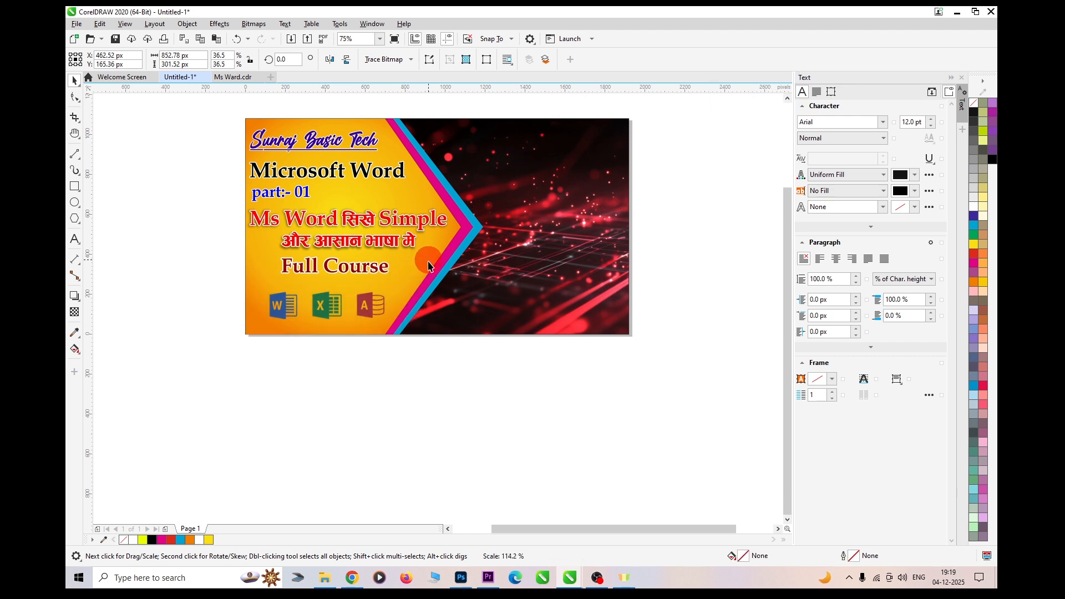
pyautogui.moveTo(248, 335); pyautogui.dragTo(243, 341)
pyautogui.press('Left')
pyautogui.press('Left')
pyautogui.press('Left')
pyautogui.press('Left')
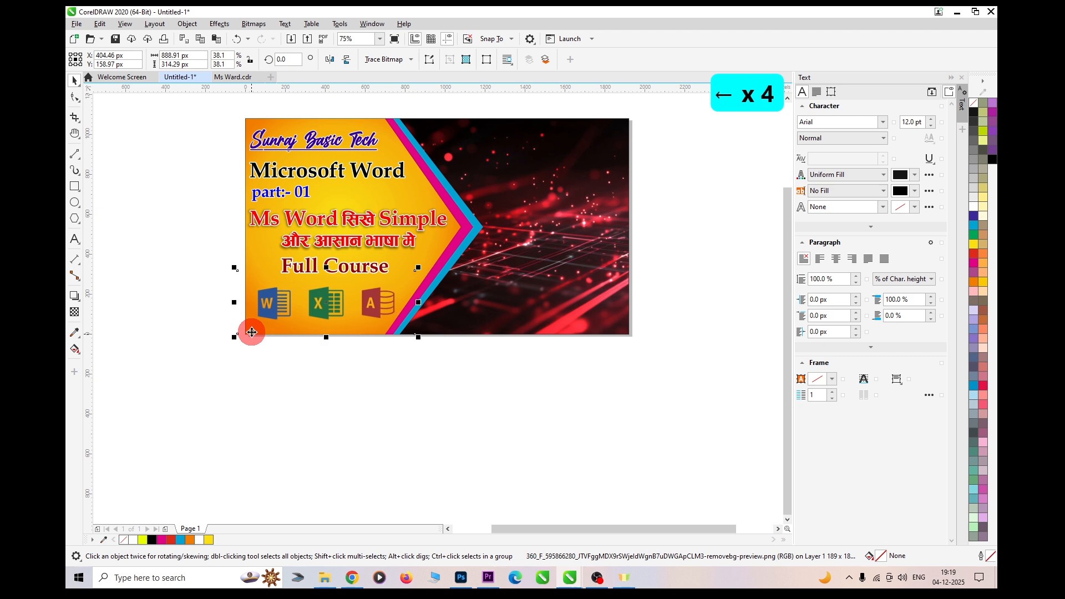
pyautogui.press('Left')
pyautogui.press('Down')
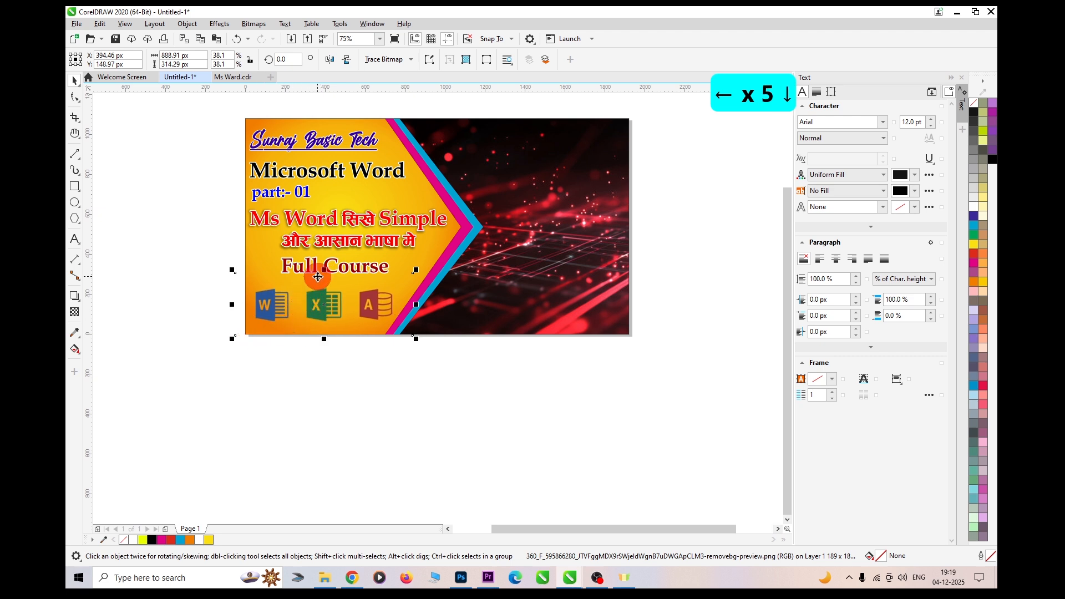
# - Trace the Office logos bitmap with an Outline Trace as line art, with the background color removed automatically
pyautogui.click(410, 60)
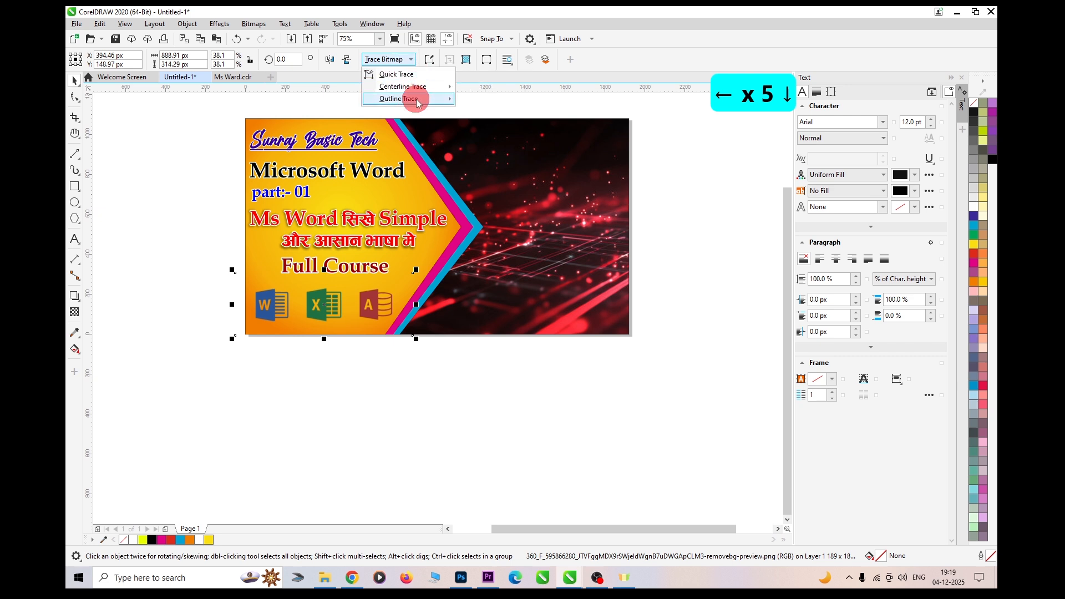
pyautogui.moveTo(444, 105)
pyautogui.click(486, 101)
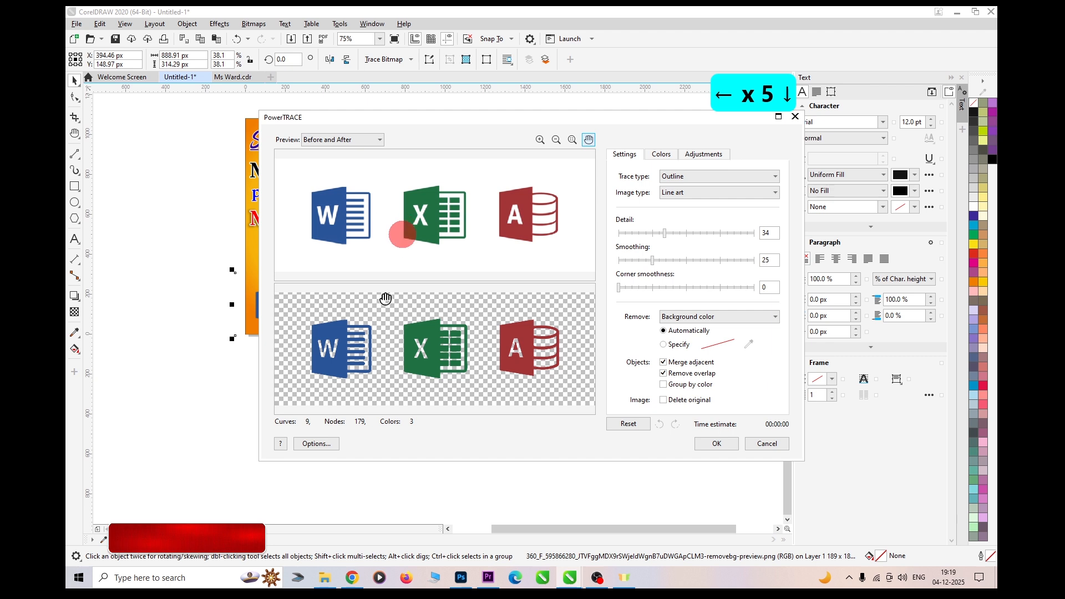
pyautogui.click(716, 444)
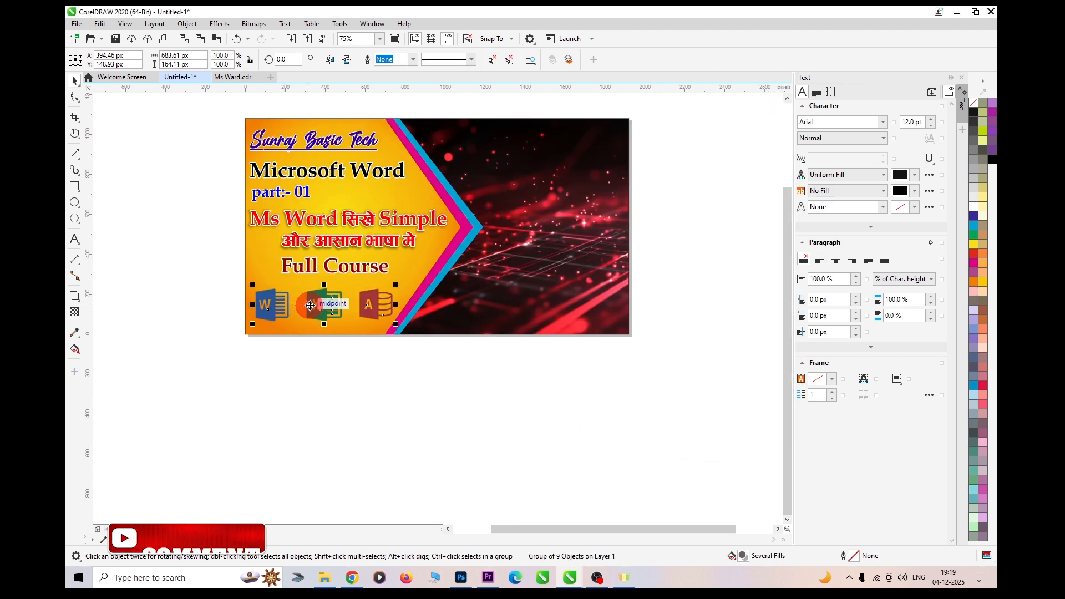
# - Move the traced logo group below the page and delete the original logos bitmap
pyautogui.moveTo(391, 351); pyautogui.dragTo(409, 368)
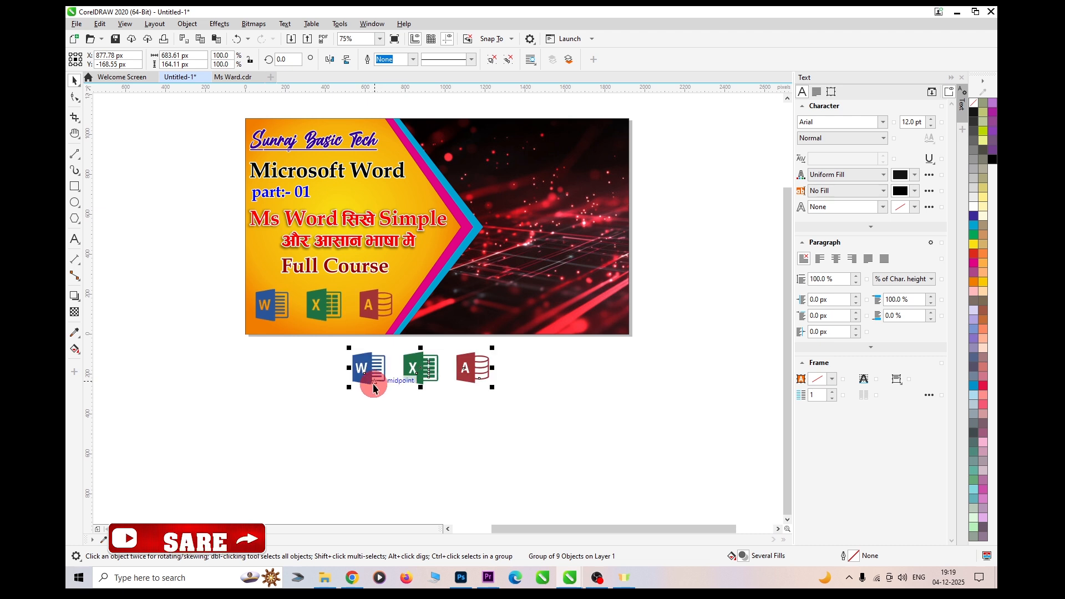
pyautogui.click(366, 306)
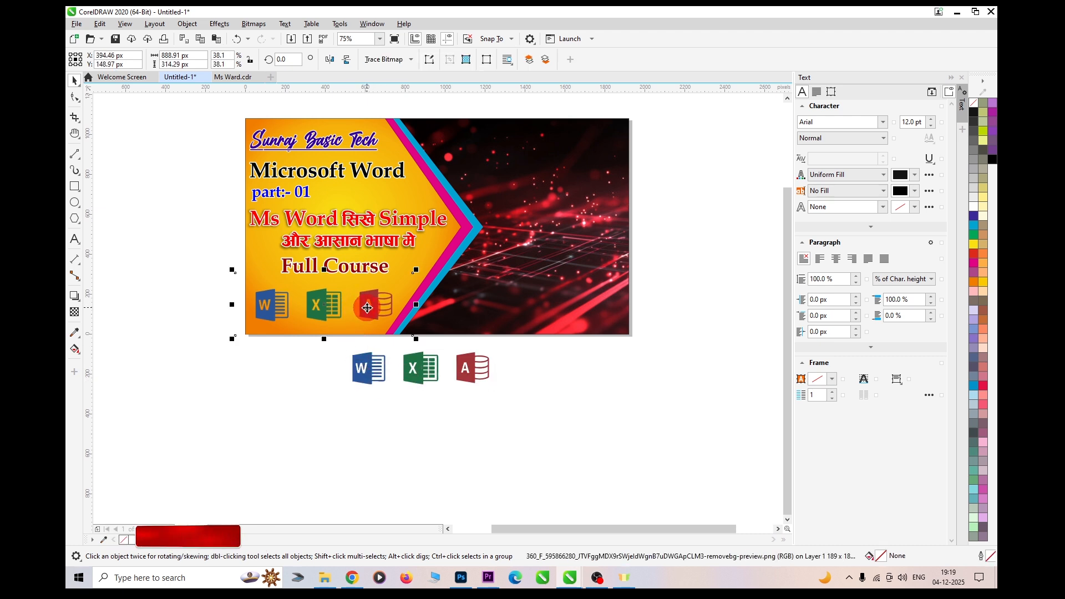
pyautogui.press('Delete')
# - Move the traced logo group back beneath "Full Course" and nudge it left and slightly down
pyautogui.click(371, 370)
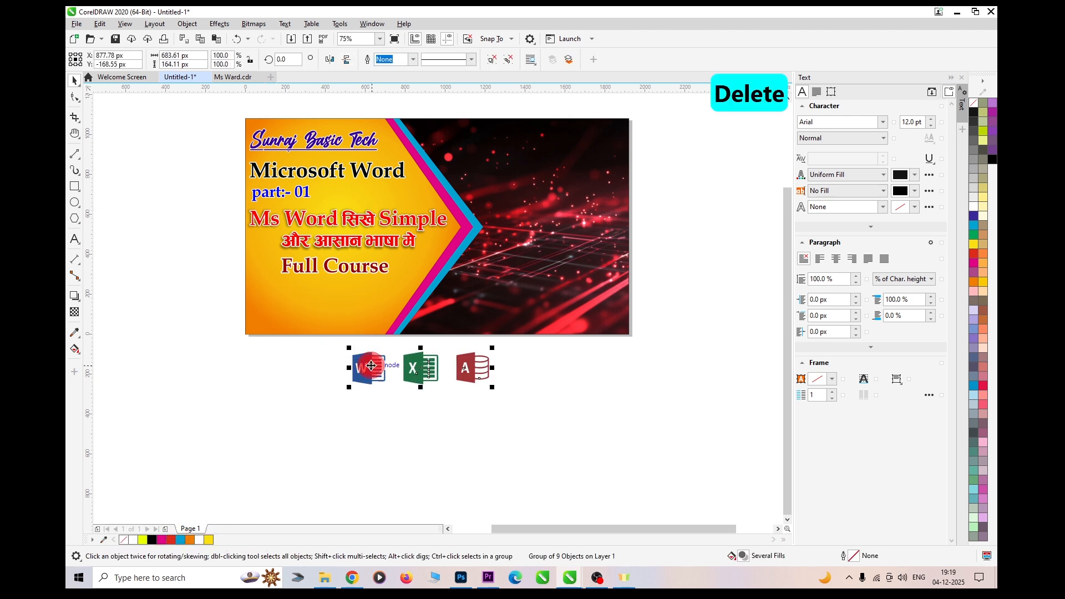
pyautogui.moveTo(370, 370); pyautogui.dragTo(280, 309)
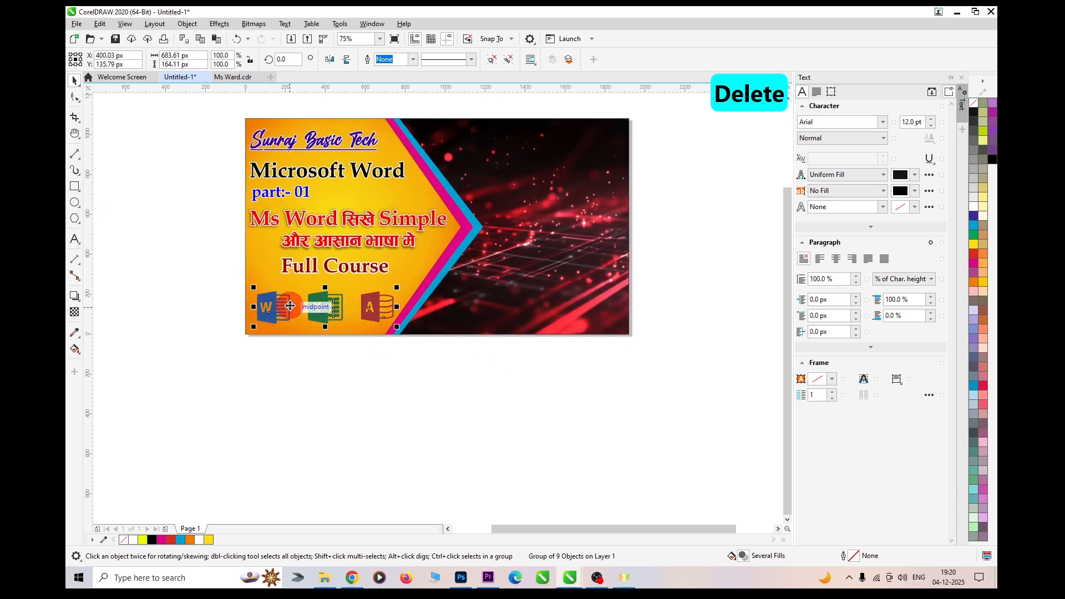
pyautogui.press('Left')
pyautogui.press('Left')
pyautogui.press('Left')
pyautogui.press('Down')
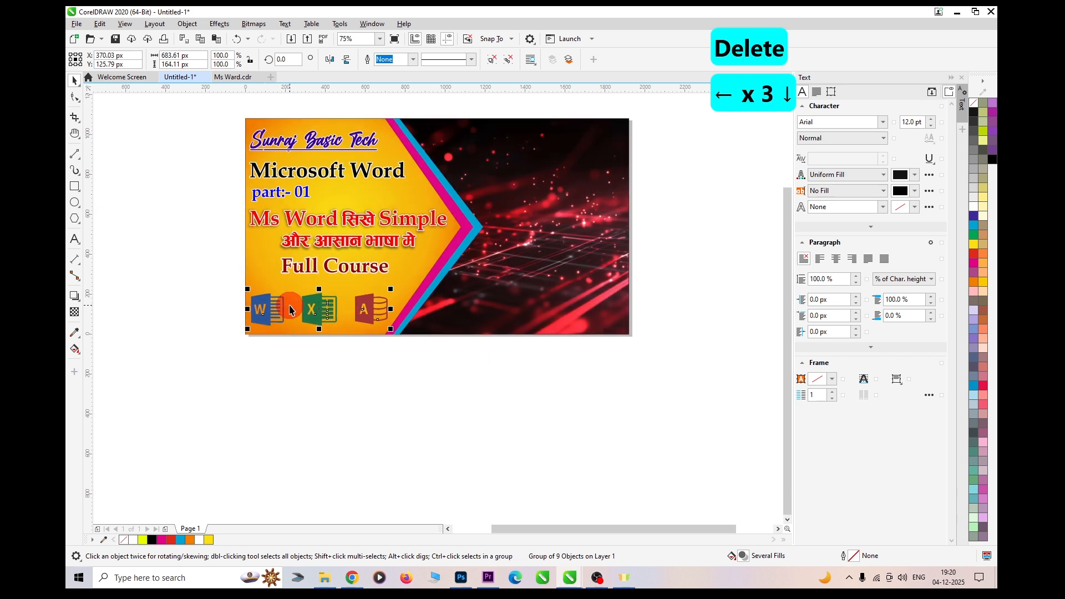
# - Ungroup the traced logos and fill the Word logo with a deeper blue
pyautogui.rightClick(277, 310)
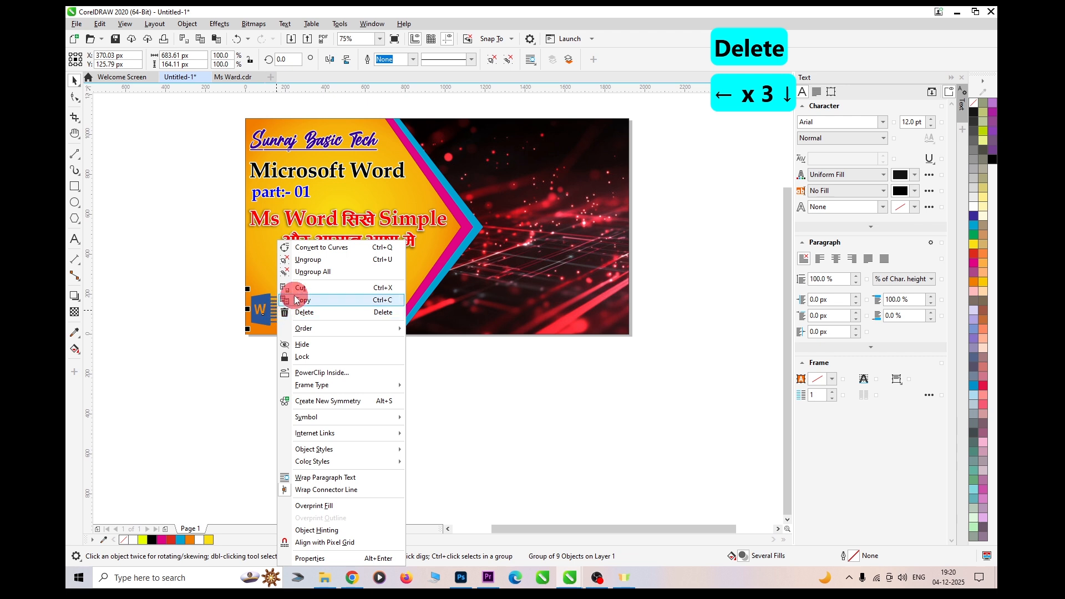
pyautogui.click(318, 265)
pyautogui.click(304, 387)
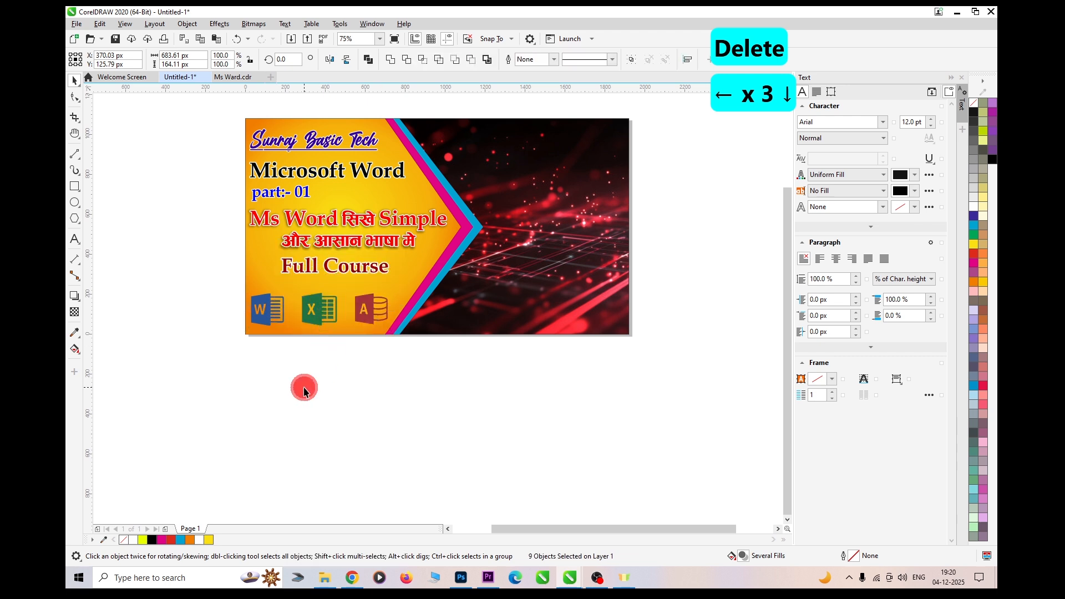
pyautogui.click(267, 324)
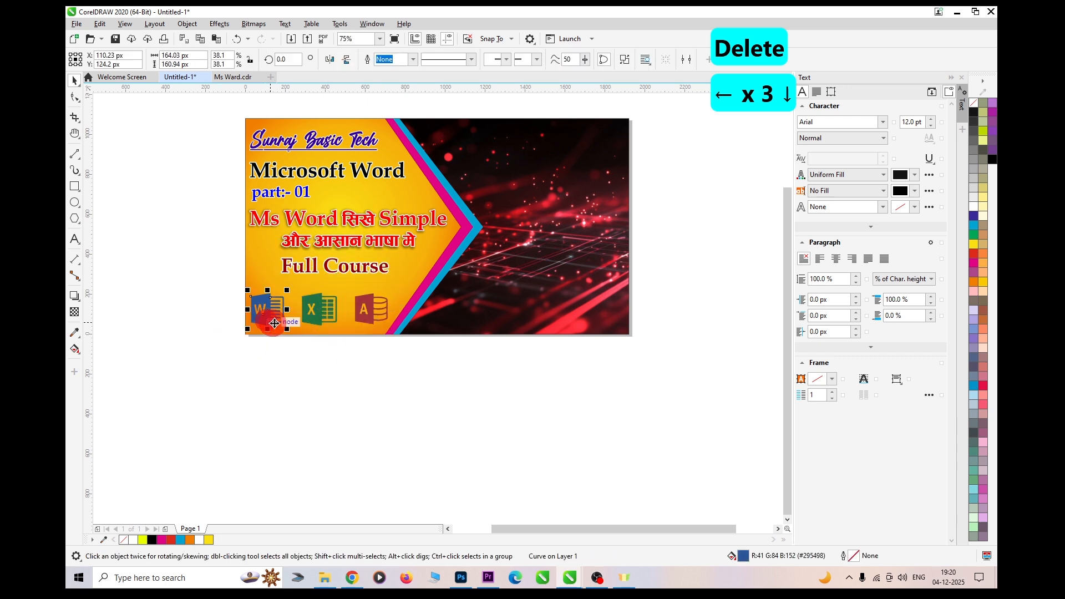
pyautogui.click(975, 215)
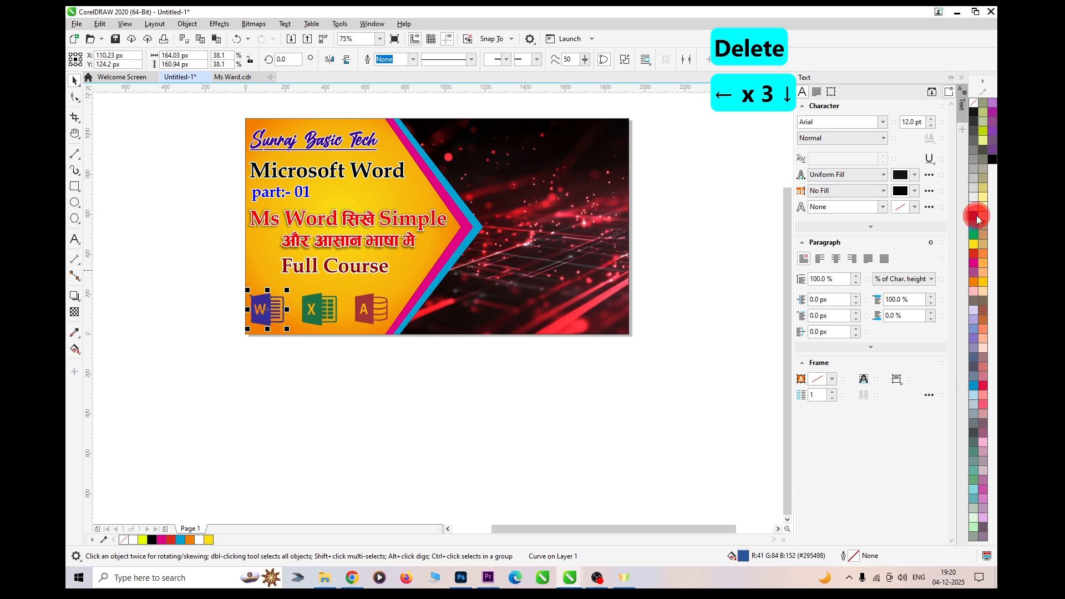
# - Fill the Excel logo and its small grid cells with bright green (C100 M0 Y100 K0)
pyautogui.click(313, 324)
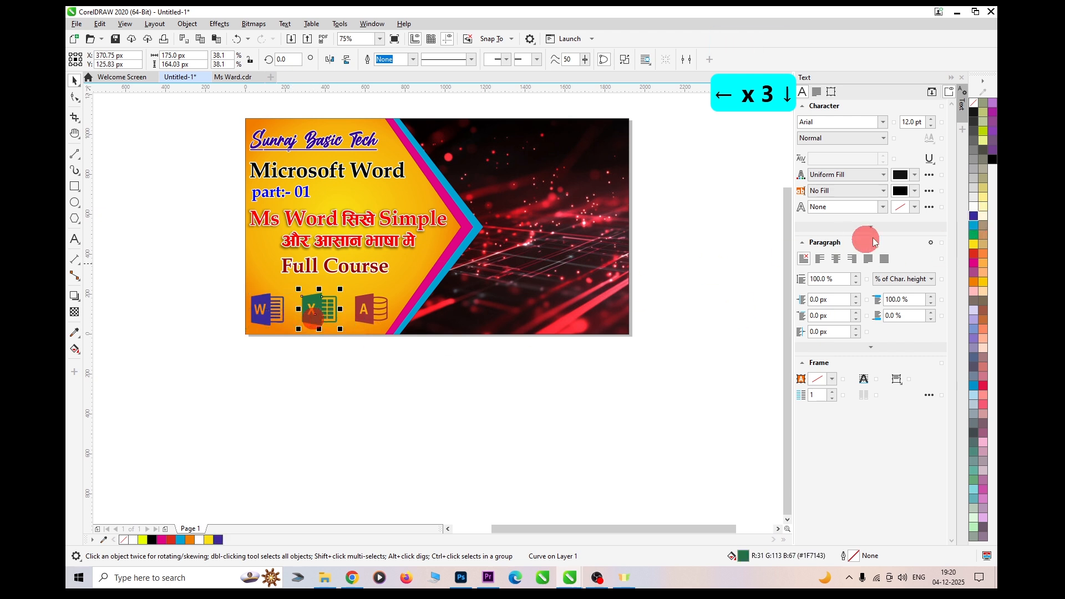
pyautogui.click(974, 235)
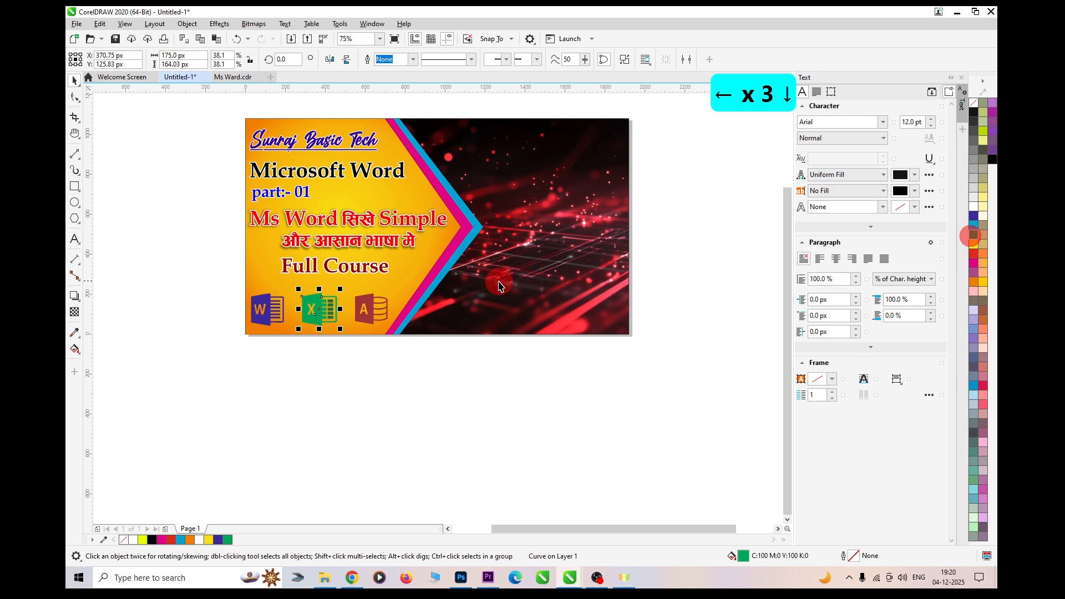
pyautogui.click(330, 320)
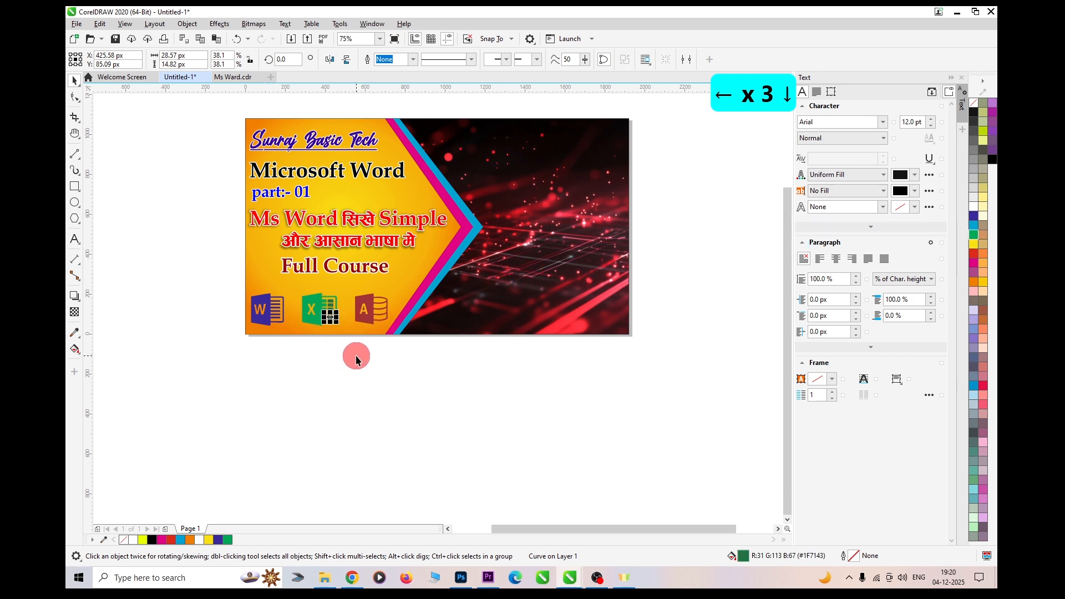
pyautogui.moveTo(356, 357); pyautogui.dragTo(323, 287)
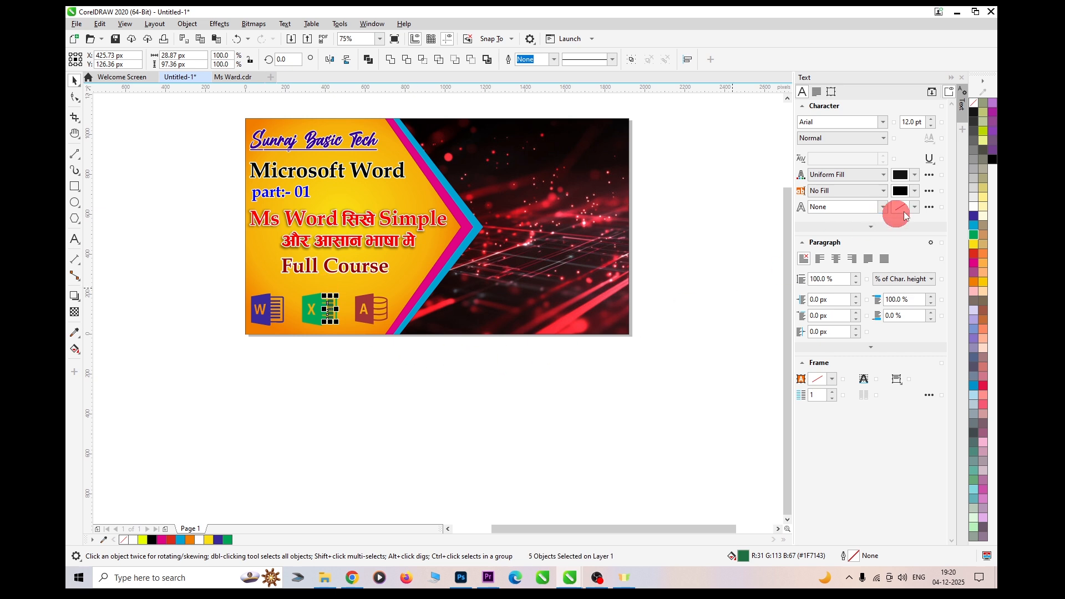
# - Fill both parts of the Access logo with bright red
pyautogui.click(363, 385)
pyautogui.moveTo(405, 361); pyautogui.dragTo(360, 300)
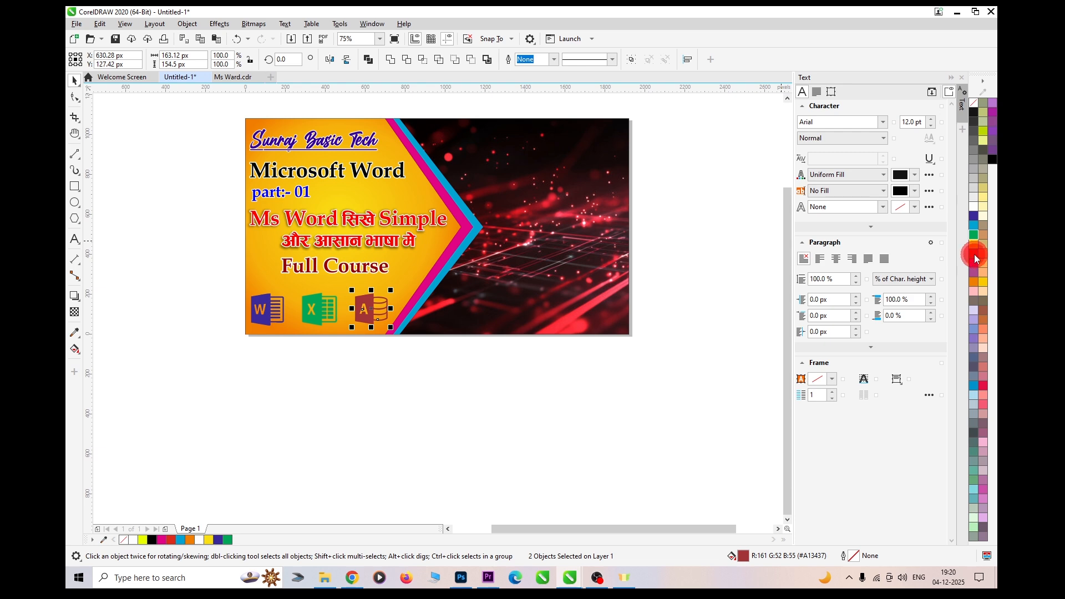
pyautogui.click(360, 370)
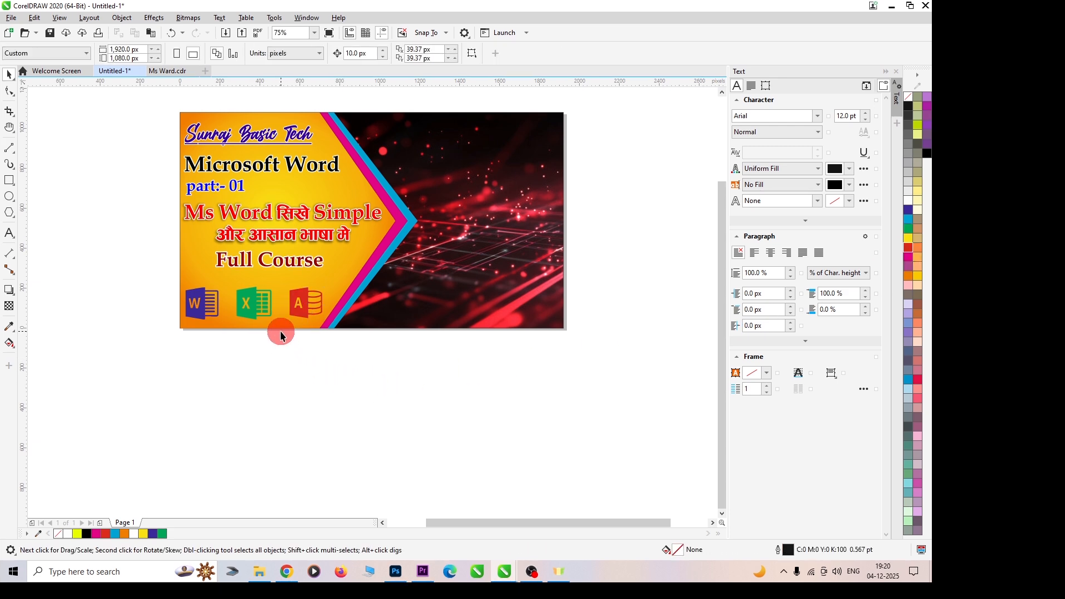
# - Import fgdf-Photoroom.png from Downloads and place it about 642 px wide in the lower right part of the page
pyautogui.hotkey('ctrl', 'i')
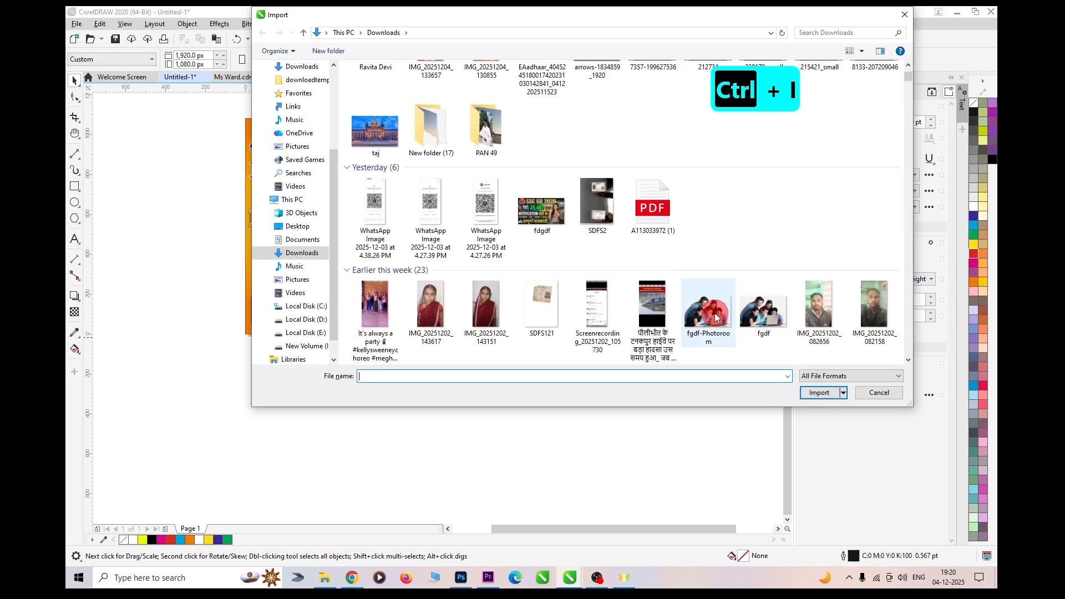
pyautogui.doubleClick(716, 317)
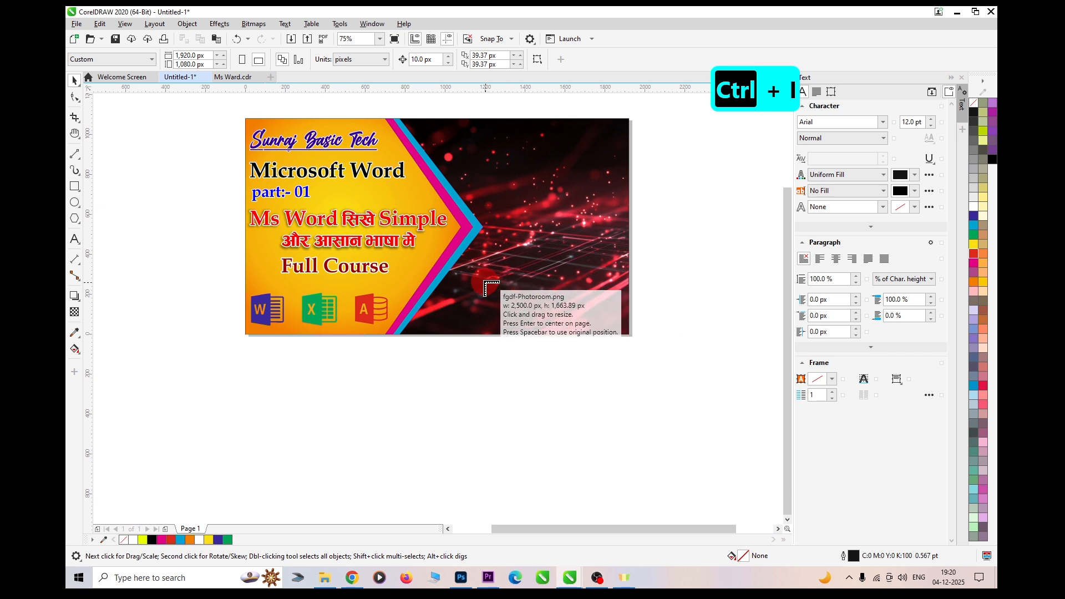
pyautogui.moveTo(476, 244); pyautogui.dragTo(605, 335)
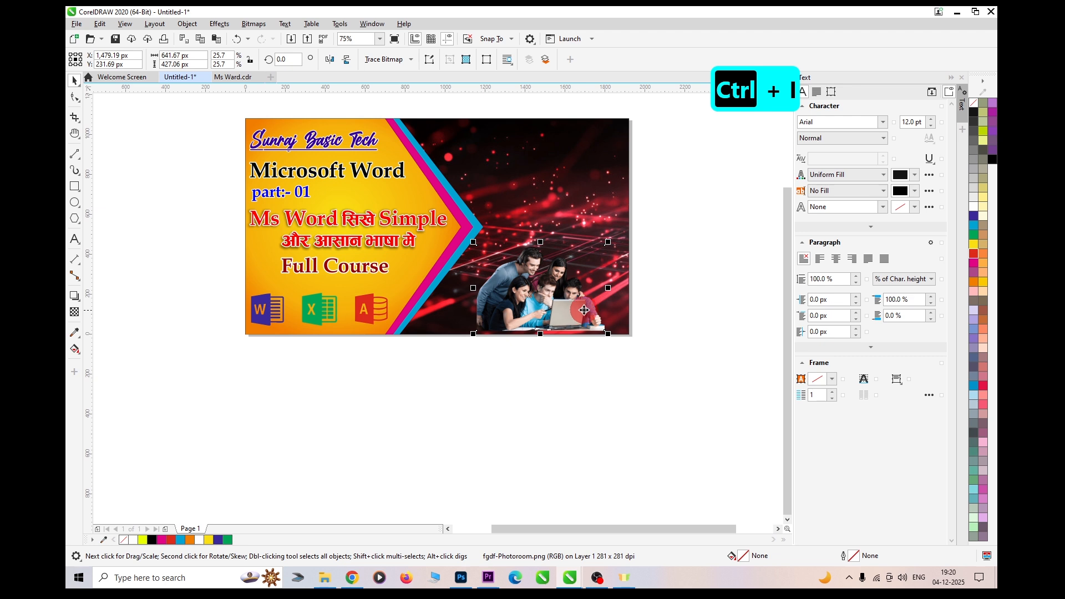
# - Enlarge the photo of people at the laptop to about 1002 by 667 px and nudge it to the page's lower right corner
pyautogui.moveTo(608, 244); pyautogui.dragTo(642, 209)
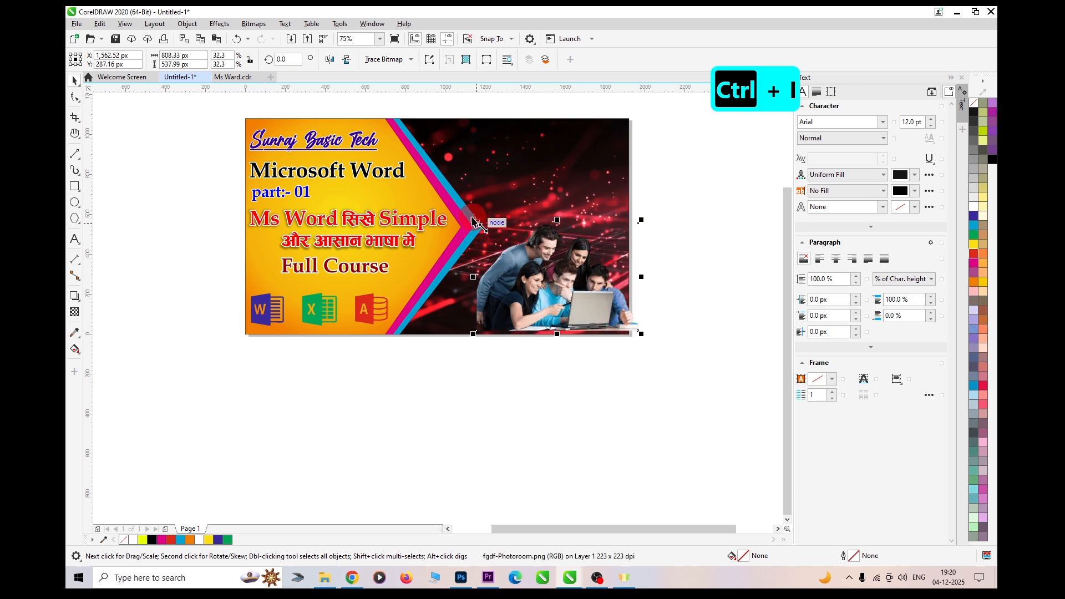
pyautogui.moveTo(473, 222); pyautogui.dragTo(448, 203)
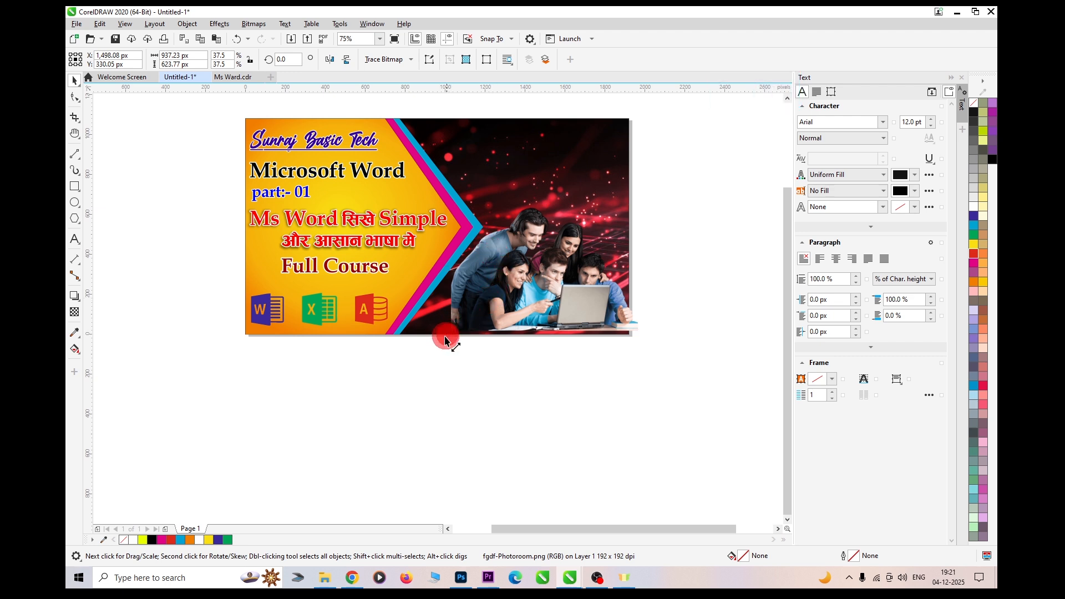
pyautogui.moveTo(446, 340); pyautogui.dragTo(434, 349)
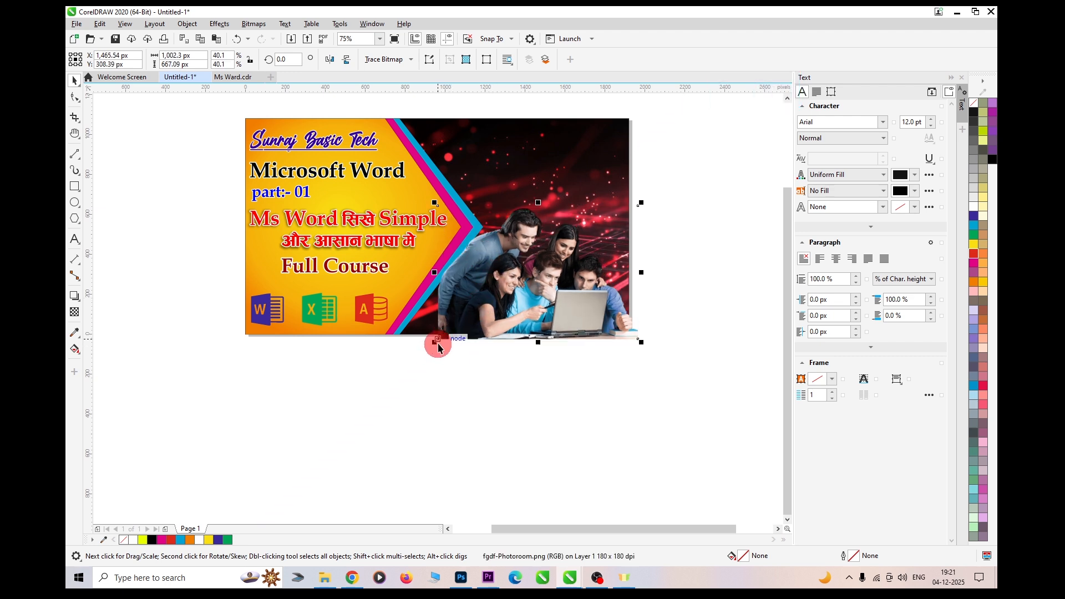
pyautogui.press('Left')
pyautogui.press('Left')
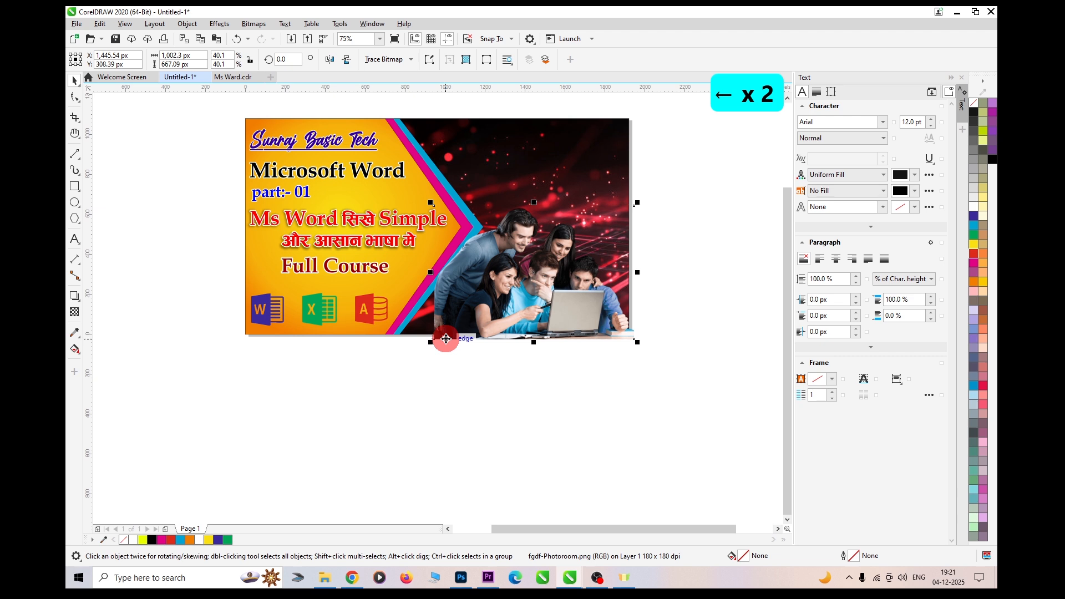
pyautogui.press('Up')
pyautogui.press('Right')
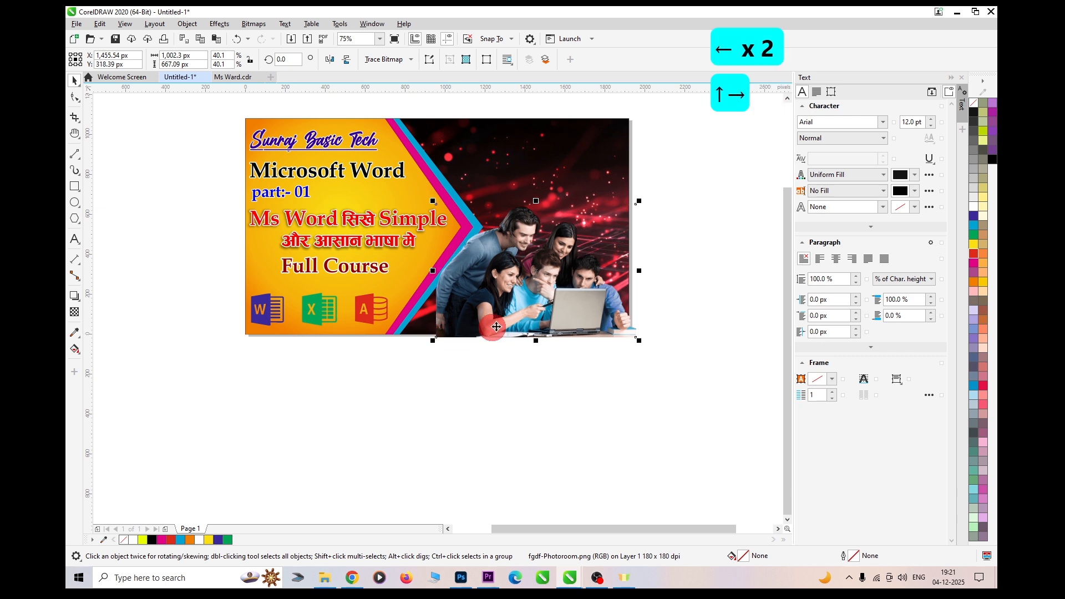
# - PowerClip the photo of people at the laptop inside the page-sized background rectangle
pyautogui.rightClick(578, 296)
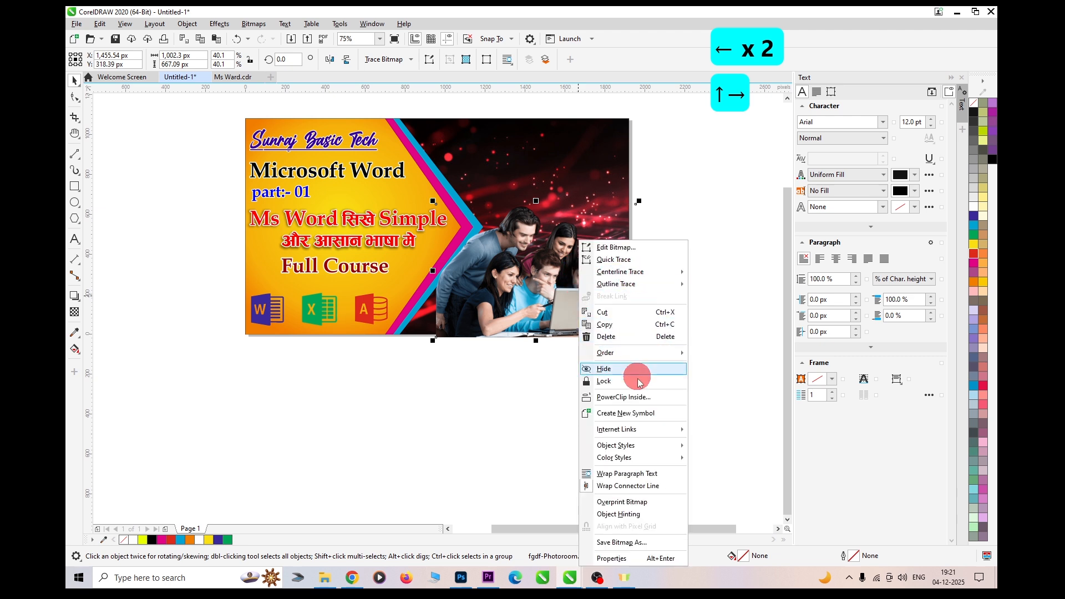
pyautogui.click(633, 397)
pyautogui.click(598, 188)
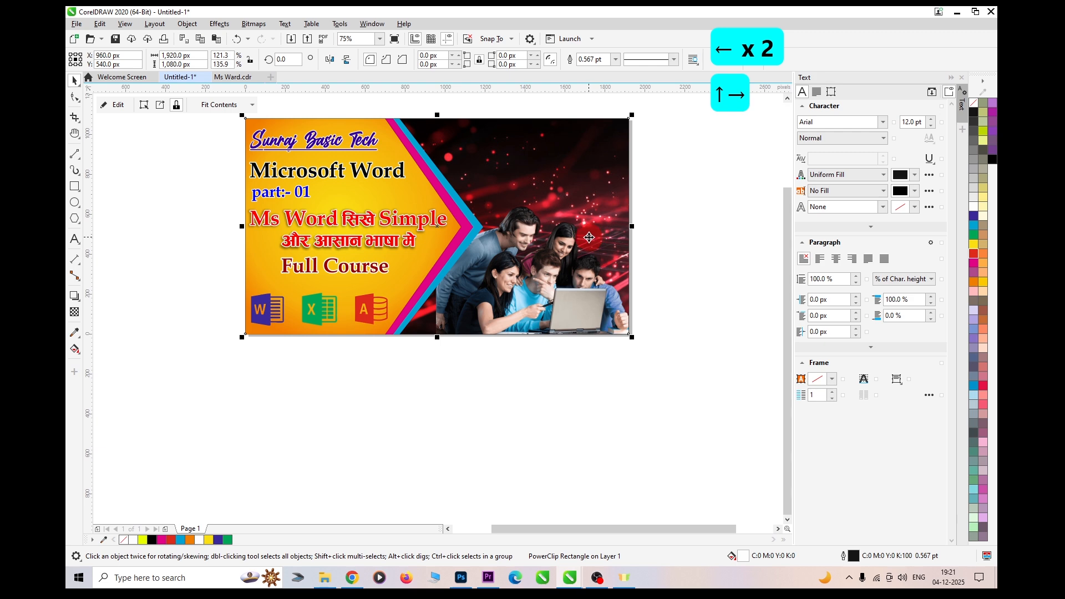
pyautogui.click(625, 381)
# - Import Home Tab.PNG from the MS WARD folder and place it about 582 px wide above the people photo
pyautogui.hotkey('ctrl', 'i')
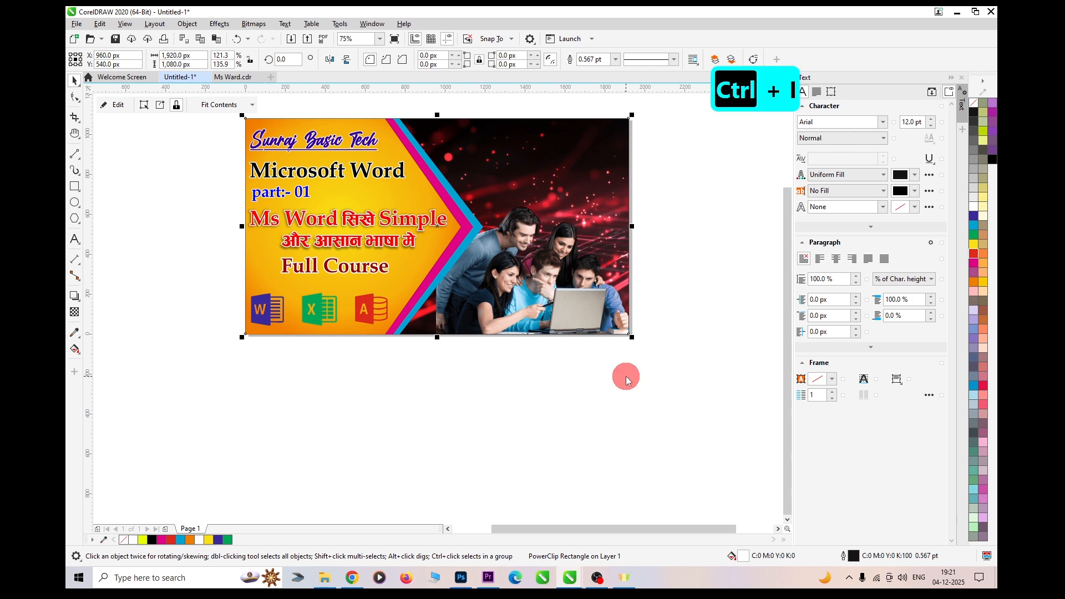
pyautogui.click(304, 34)
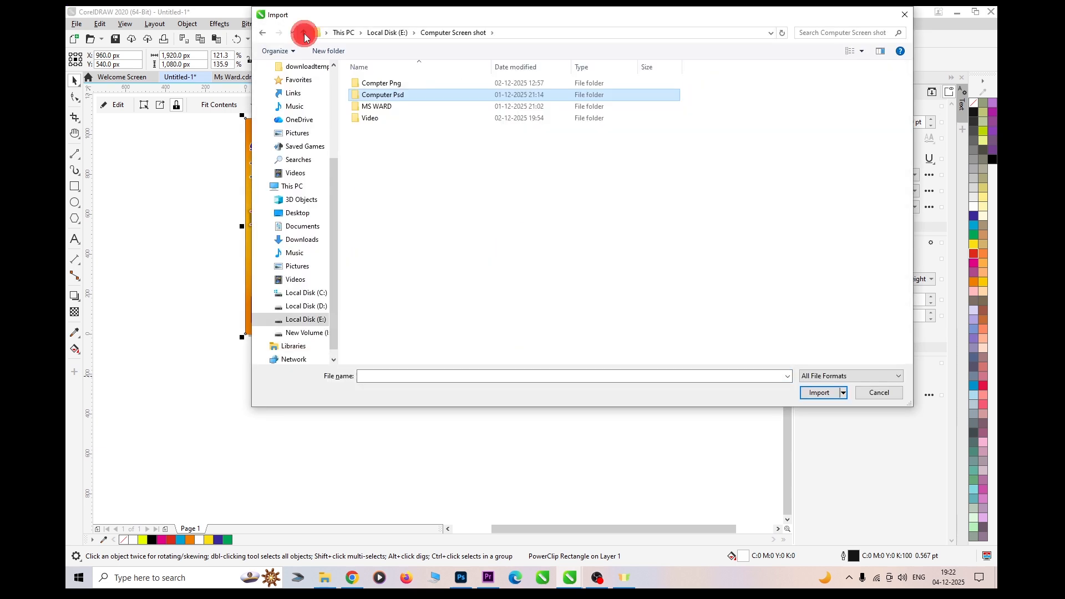
pyautogui.doubleClick(377, 106)
pyautogui.click(377, 95)
pyautogui.click(804, 393)
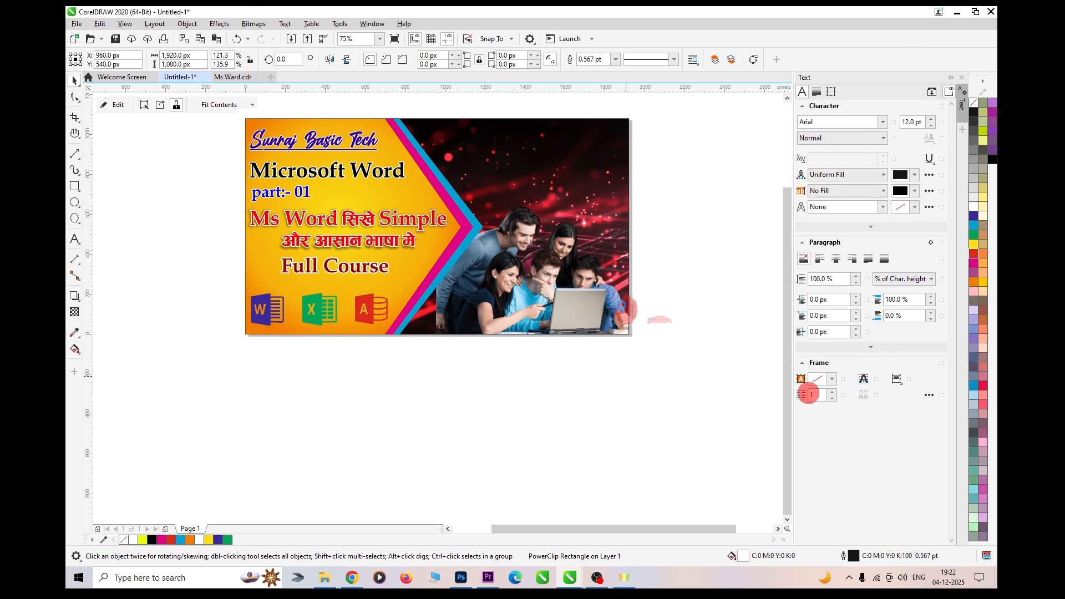
pyautogui.moveTo(462, 127); pyautogui.dragTo(570, 181)
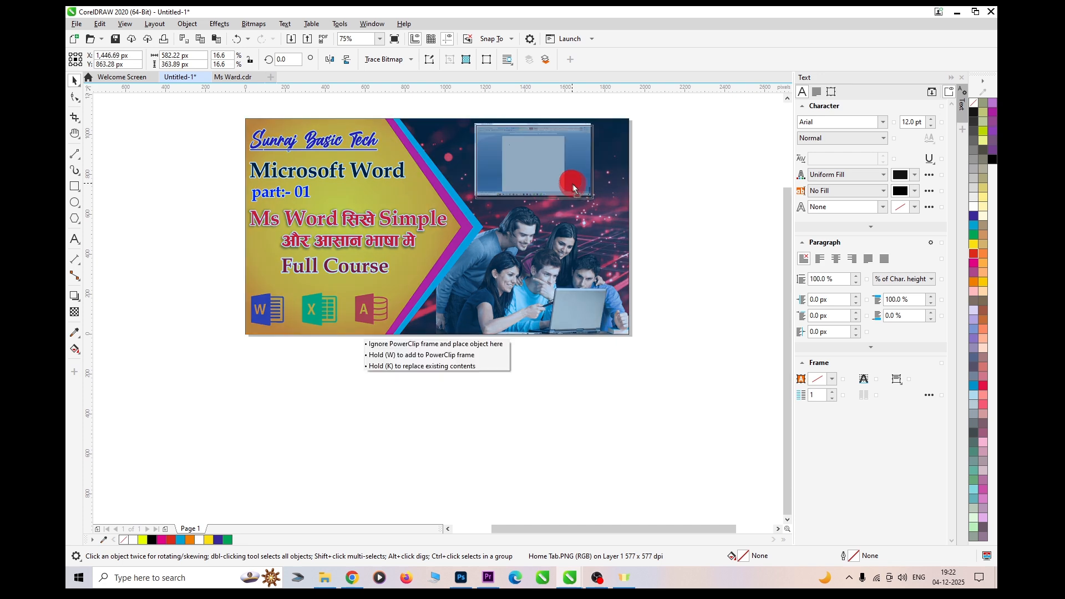
# - Draw a rectangle about 575 by 355 px over the Word screenshot and nudge it slightly left
pyautogui.scroll(2, 569, 134)
pyautogui.click(74, 186)
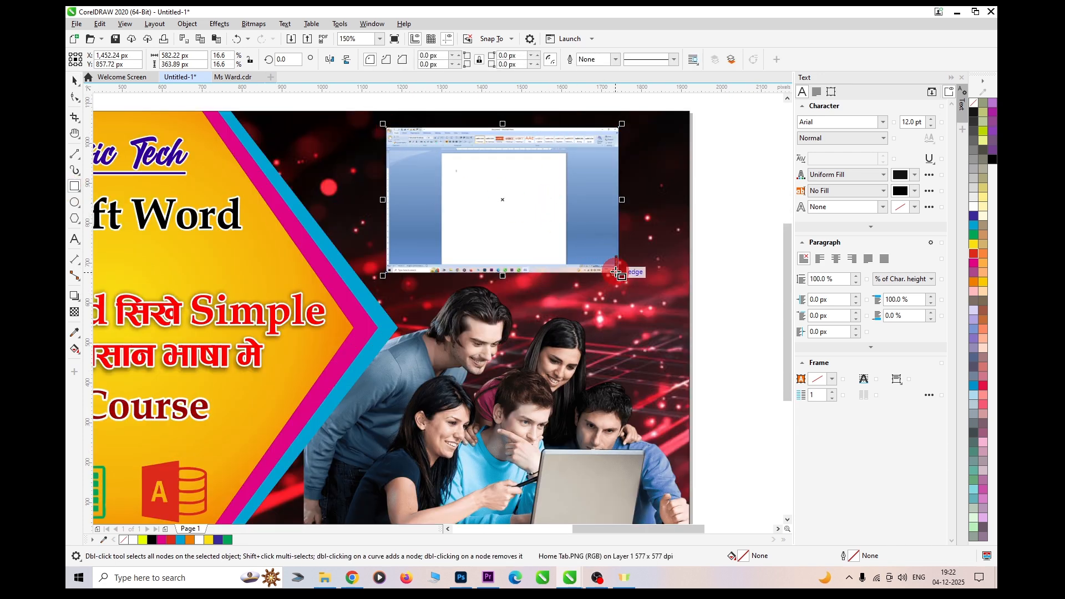
pyautogui.moveTo(615, 272); pyautogui.dragTo(389, 127)
pyautogui.moveTo(619, 198); pyautogui.dragTo(622, 198)
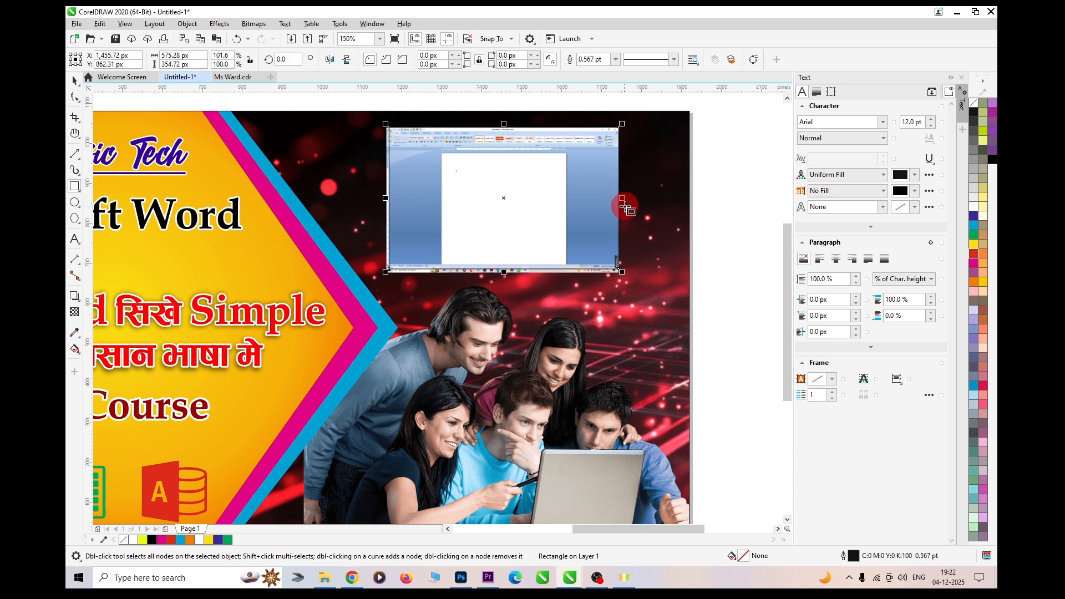
pyautogui.press('Left')
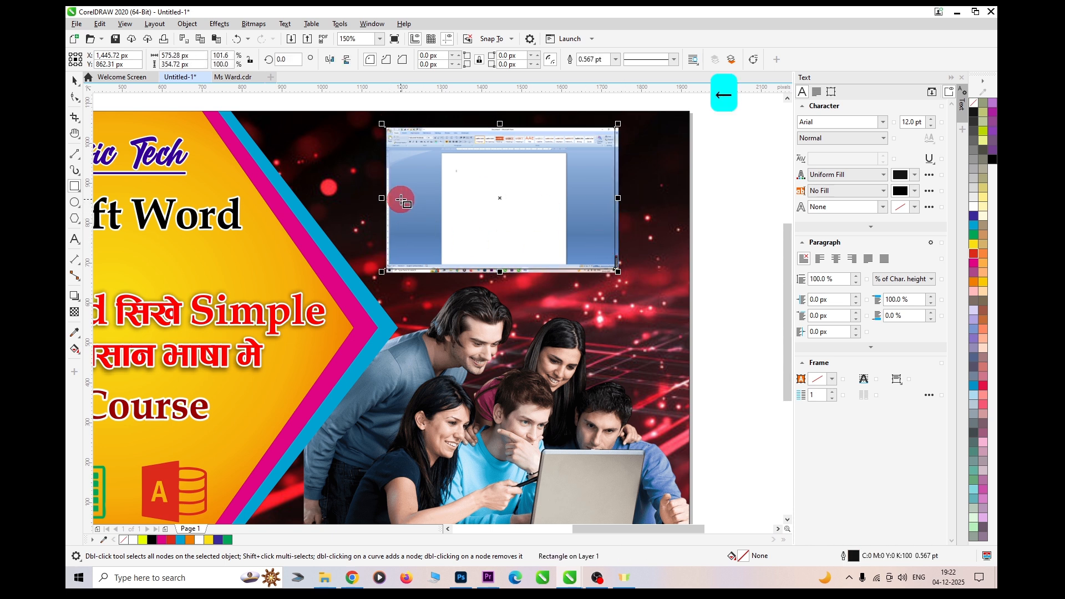
# - Centre the rectangle over the Word screenshot and PowerClip the screenshot inside it
pyautogui.press('Right')
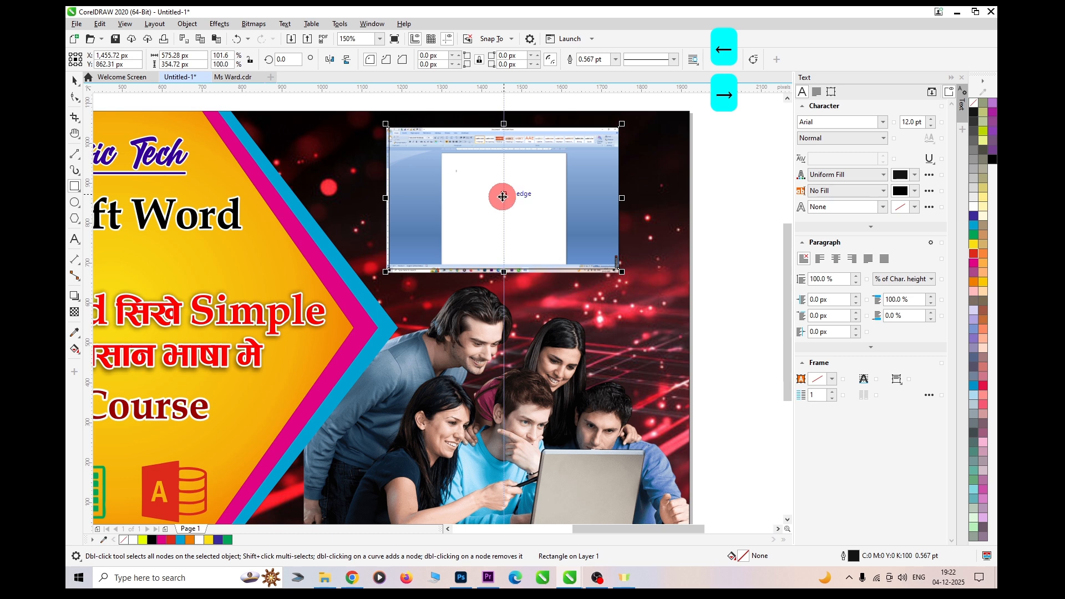
pyautogui.moveTo(502, 196); pyautogui.dragTo(502, 198)
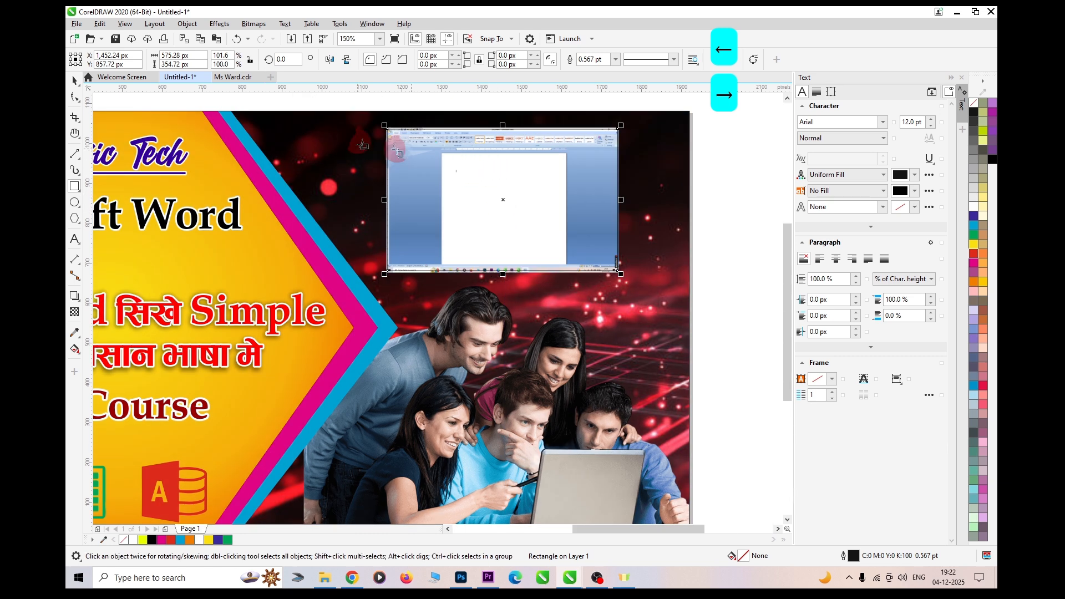
pyautogui.click(74, 81)
pyautogui.click(445, 201)
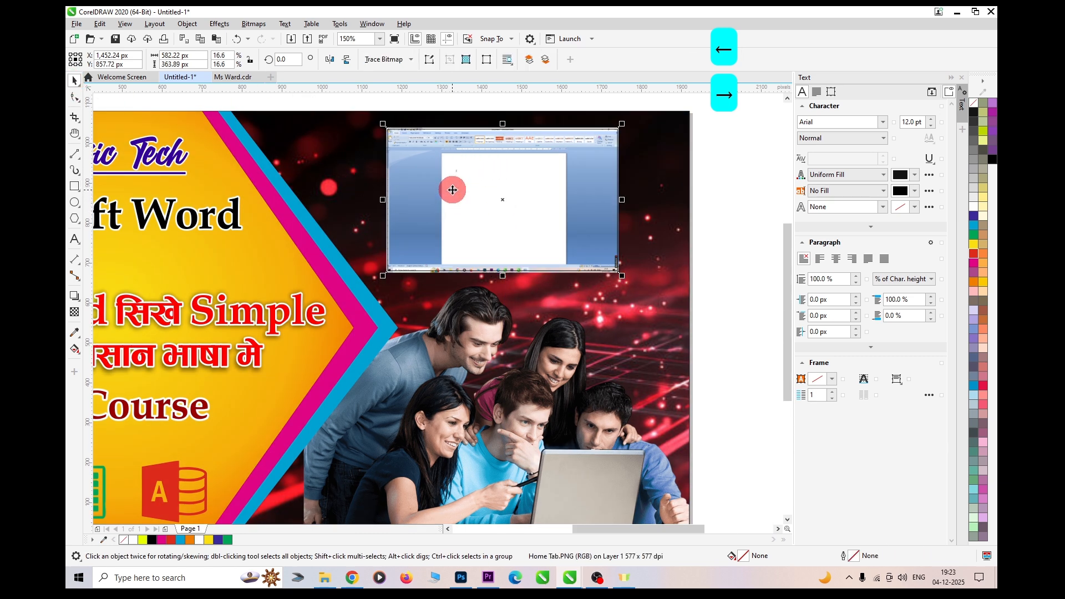
pyautogui.scroll(2, 434, 119)
pyautogui.click(244, 147)
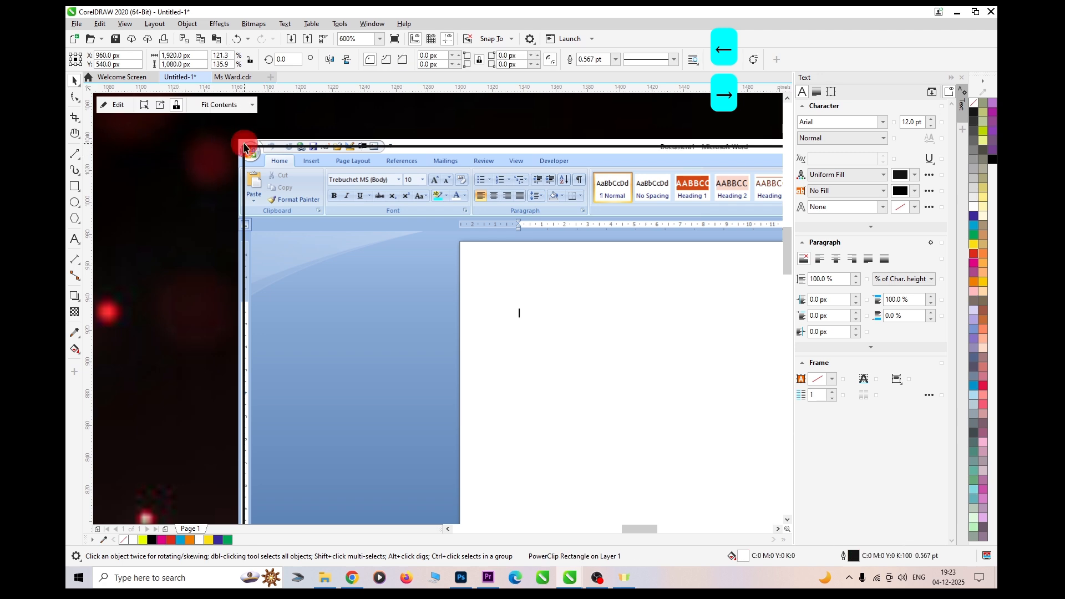
pyautogui.click(244, 147)
pyautogui.rightClick(254, 142)
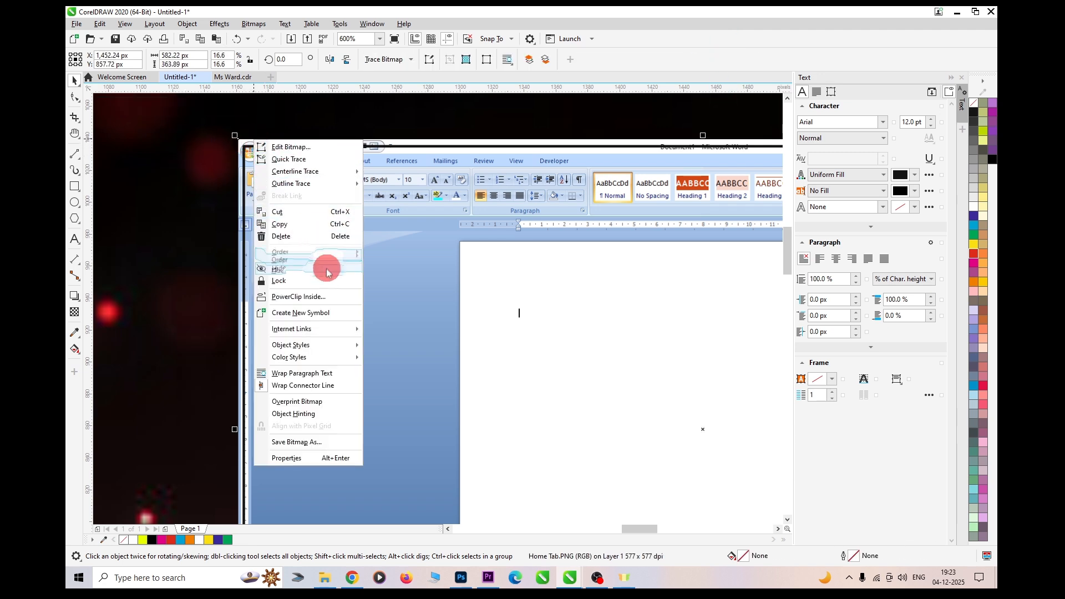
pyautogui.click(322, 297)
pyautogui.click(356, 144)
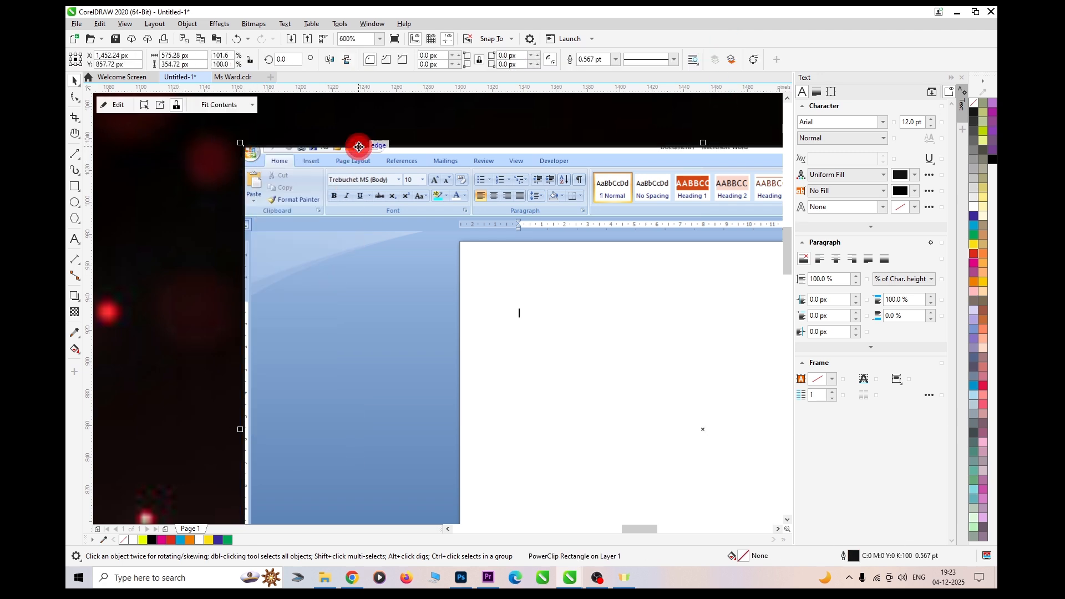
# - Scale the Word screenshot inside its PowerClip frame to about 568 by 355 px
pyautogui.scroll(-5, 427, 221)
pyautogui.keyDown('alt'); pyautogui.click(422, 220); pyautogui.keyUp('alt')
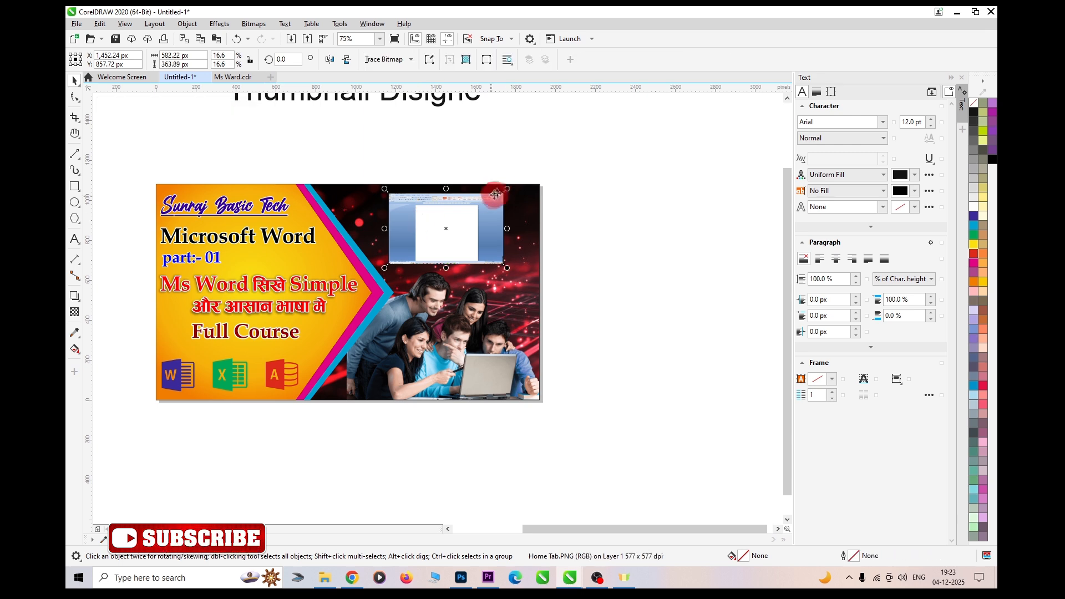
pyautogui.moveTo(507, 189); pyautogui.dragTo(510, 191)
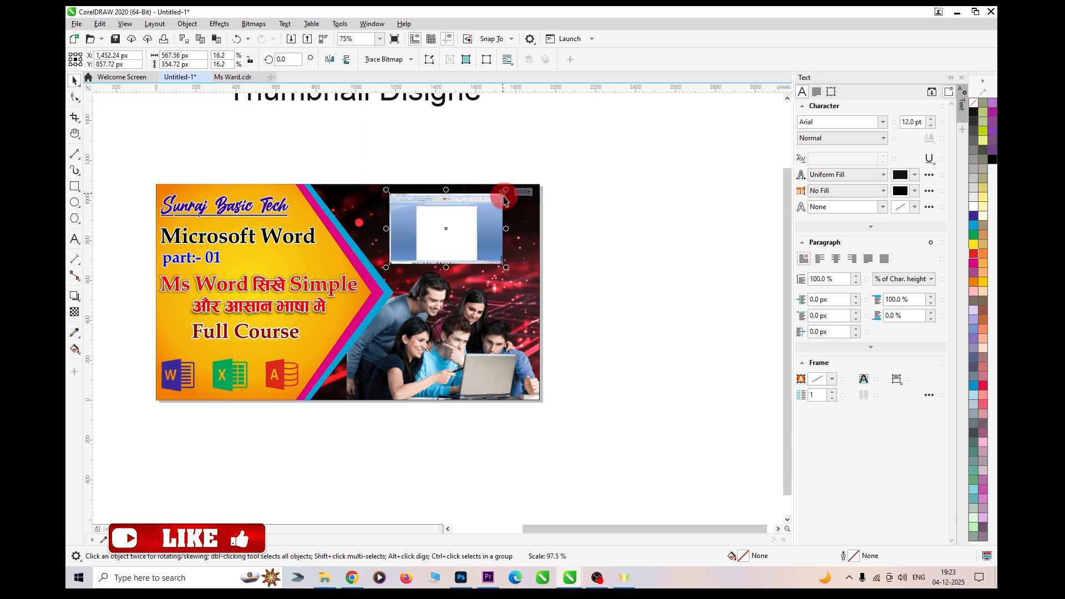
# - Give the Word screenshot's PowerClip frame a red outline (C0 M100 Y100 K0)
pyautogui.scroll(2, 492, 218)
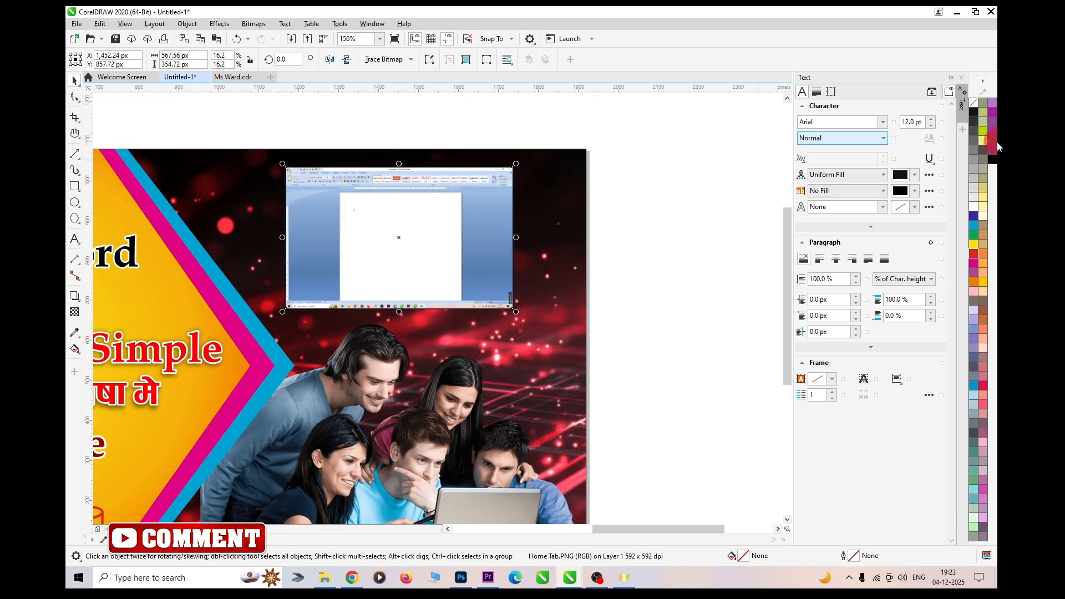
pyautogui.rightClick(972, 254)
pyautogui.click(938, 258)
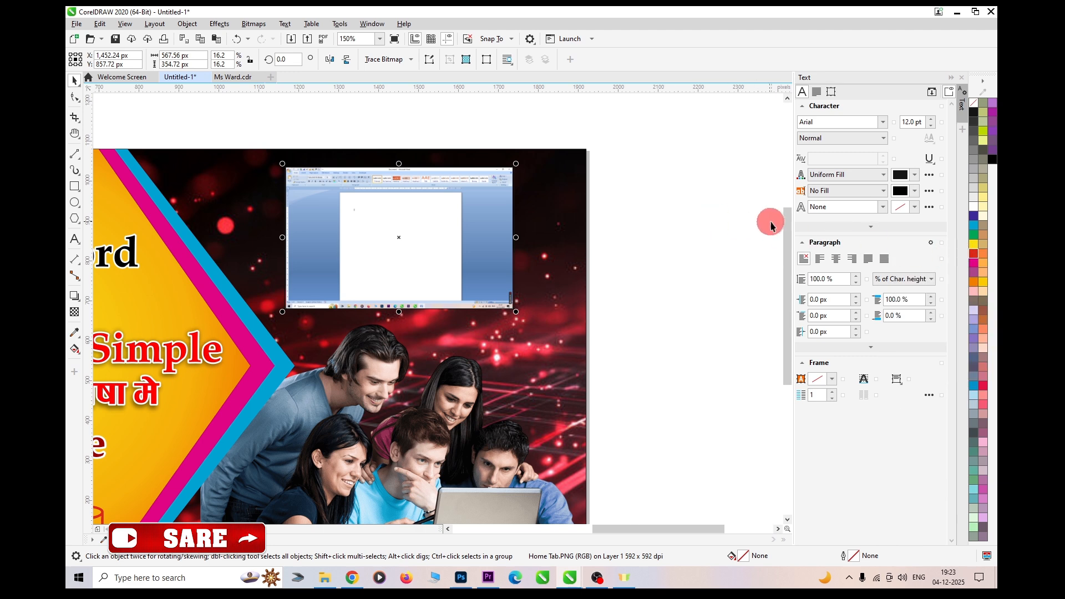
pyautogui.click(74, 81)
pyautogui.click(310, 188)
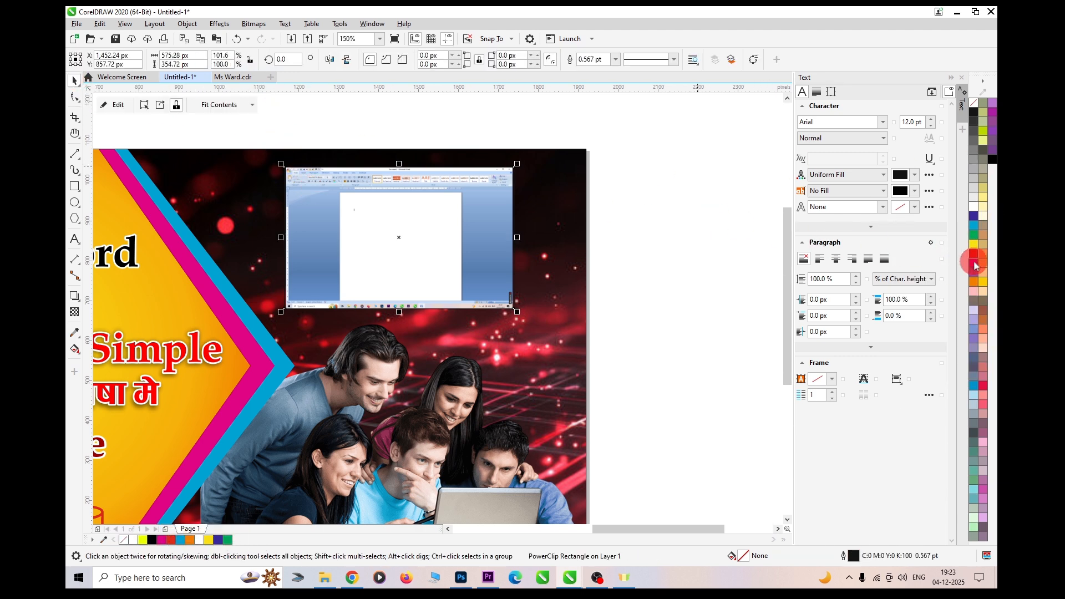
pyautogui.rightClick(974, 256)
pyautogui.click(963, 259)
pyautogui.scroll(-2, 469, 220)
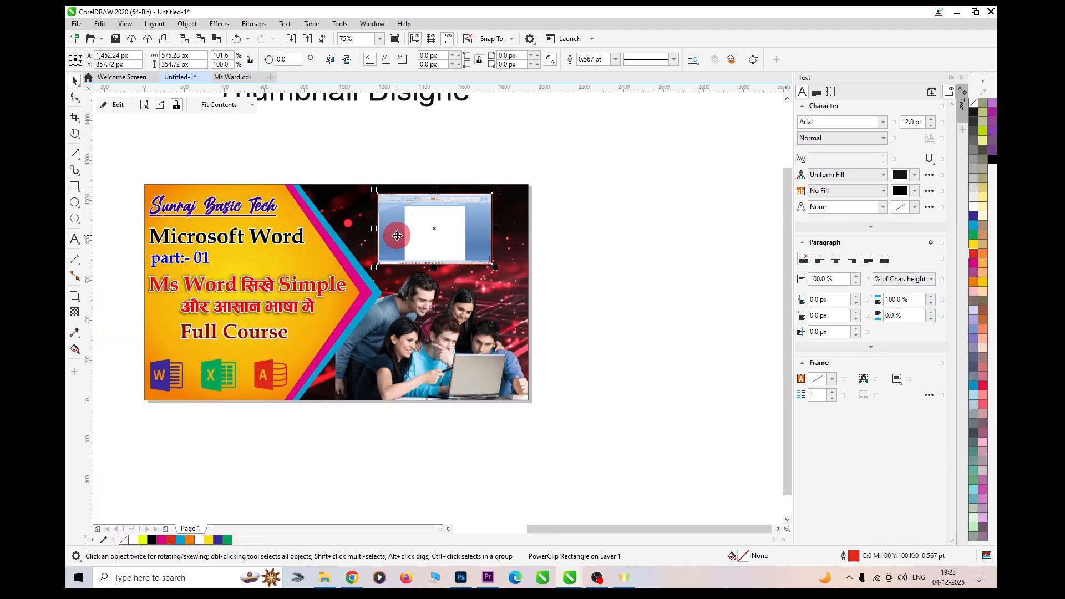
pyautogui.scroll(2, 397, 235)
pyautogui.scroll(-2, 535, 199)
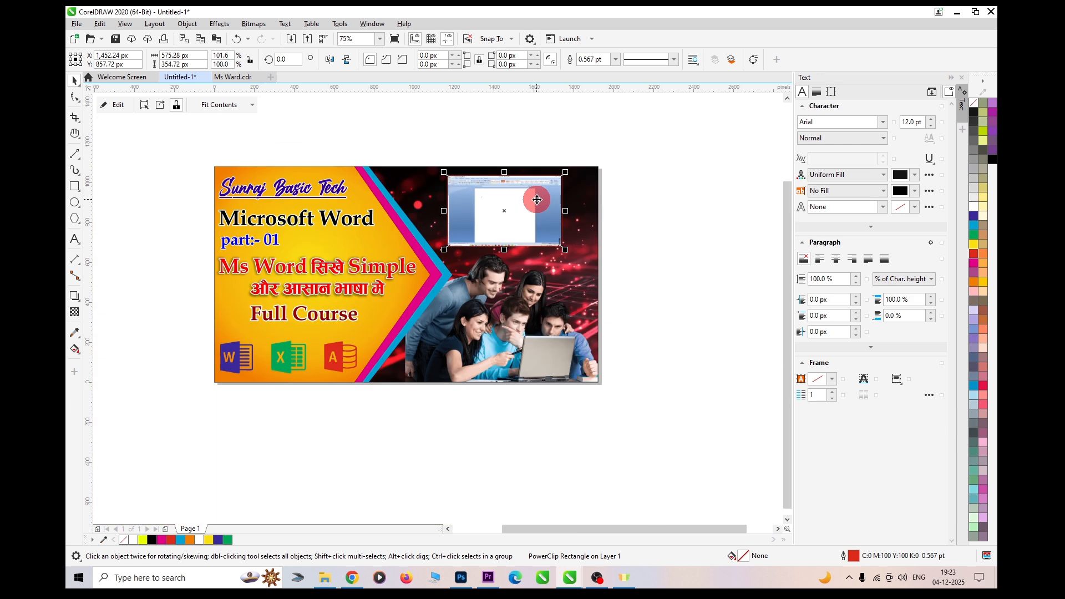
# - Add a drop shadow running from the upper to the lower edge of the framed Word screenshot and colour it yellow
pyautogui.scroll(2, 530, 230)
pyautogui.moveTo(480, 120); pyautogui.dragTo(480, 270)
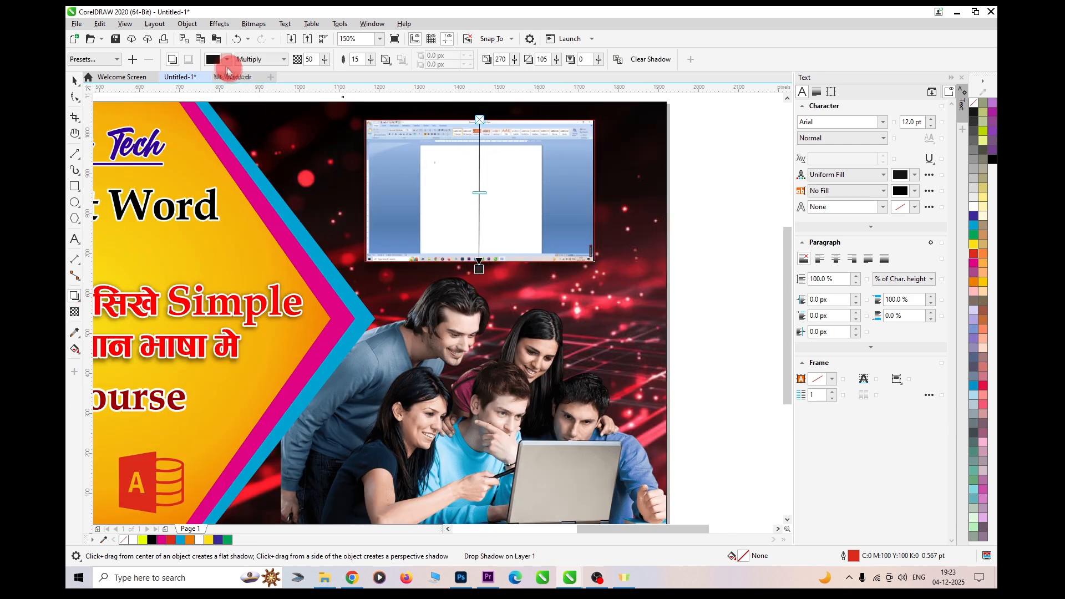
pyautogui.click(224, 61)
pyautogui.click(223, 143)
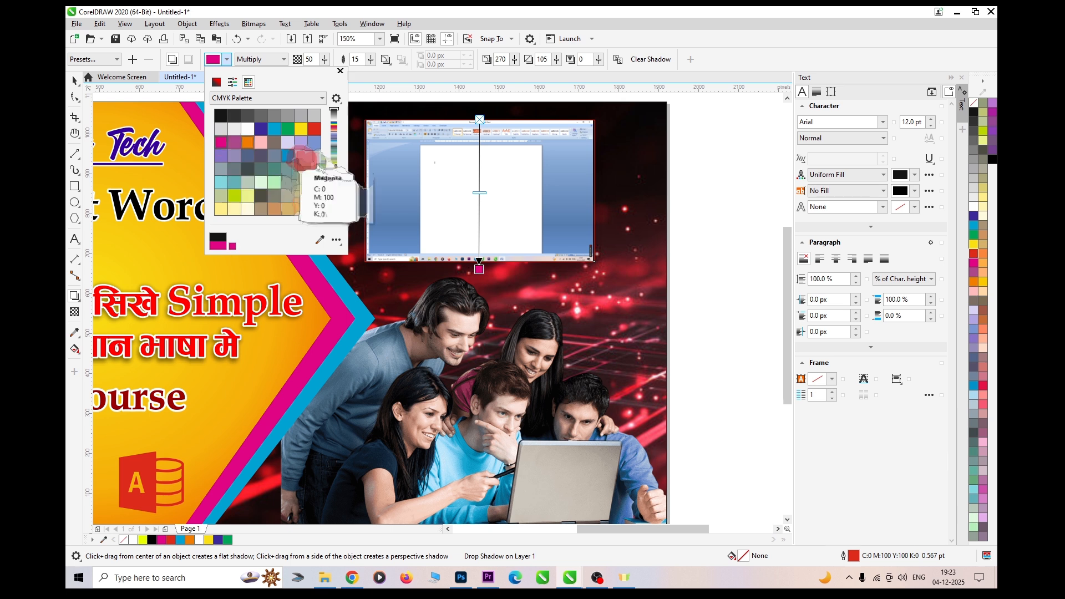
pyautogui.click(301, 129)
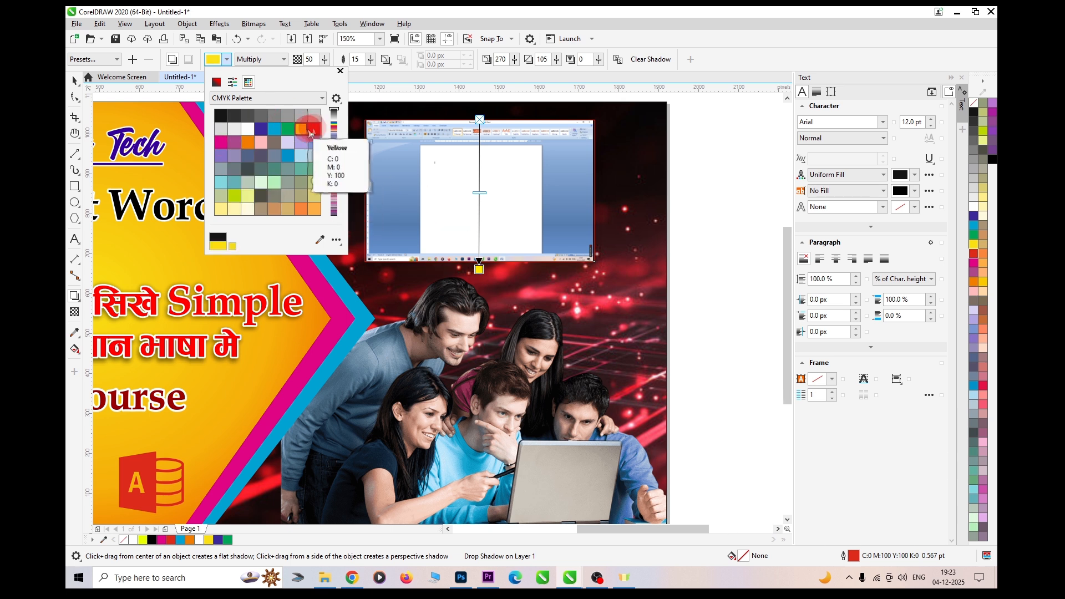
# - Set the screenshot's drop shadow opacity to 100 and its feathering to 20
pyautogui.doubleClick(308, 59)
pyautogui.write('100')
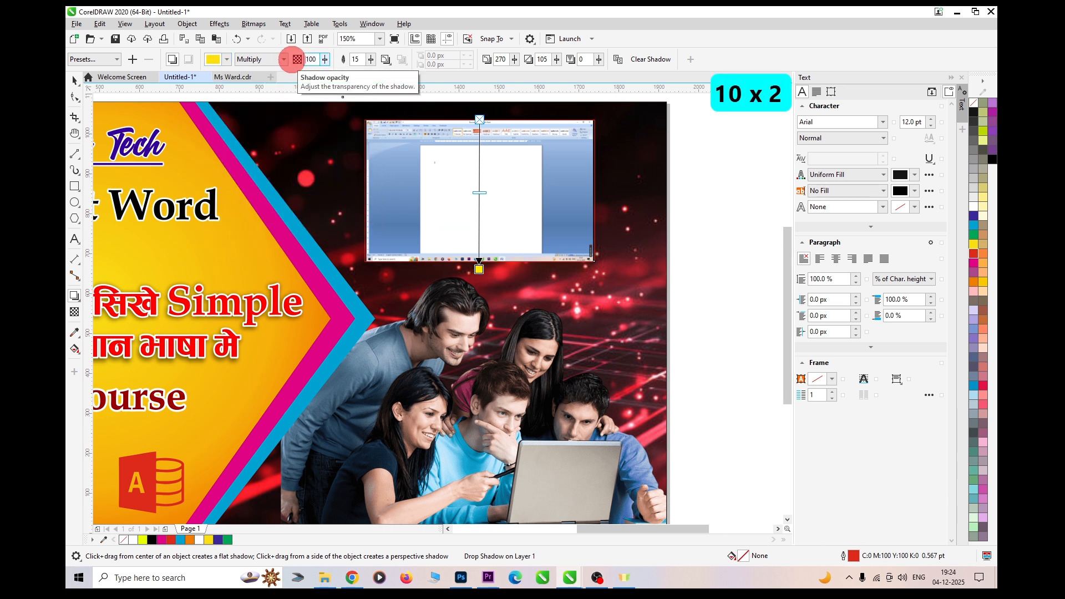
pyautogui.press('Return')
pyautogui.doubleClick(359, 59)
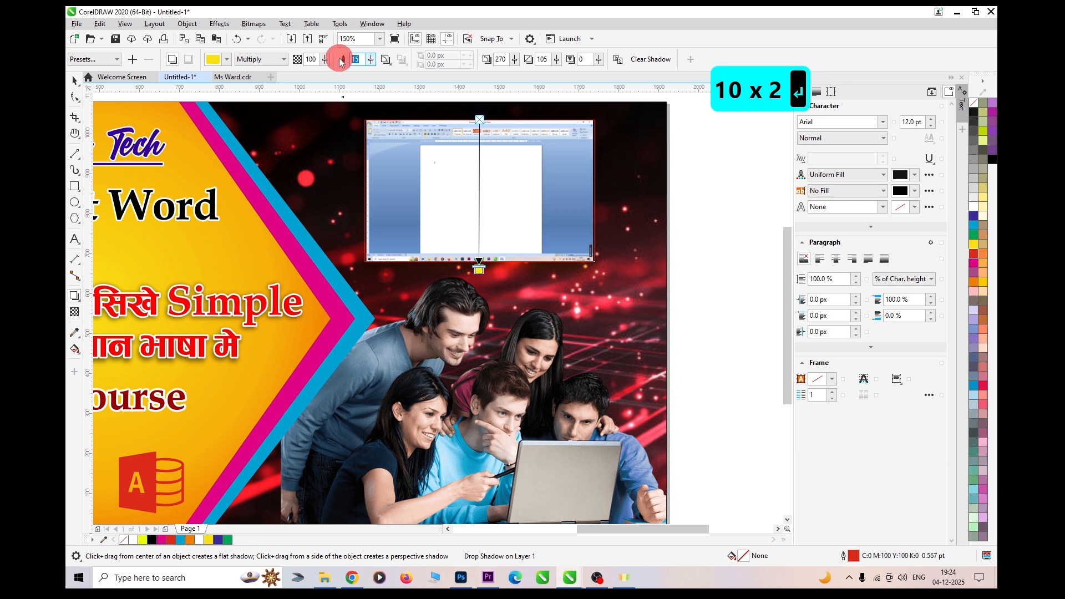
pyautogui.write('20')
pyautogui.press('Return')
# - Shift the framed Word screenshot with its shadow slightly higher above the people photo and deselect it
pyautogui.click(74, 81)
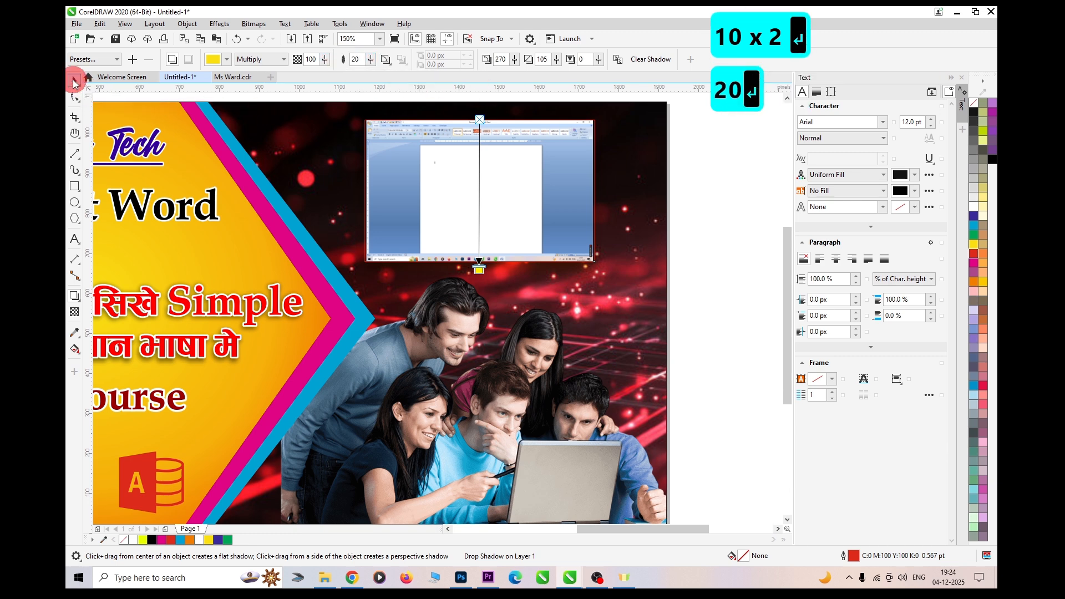
pyautogui.click(465, 140)
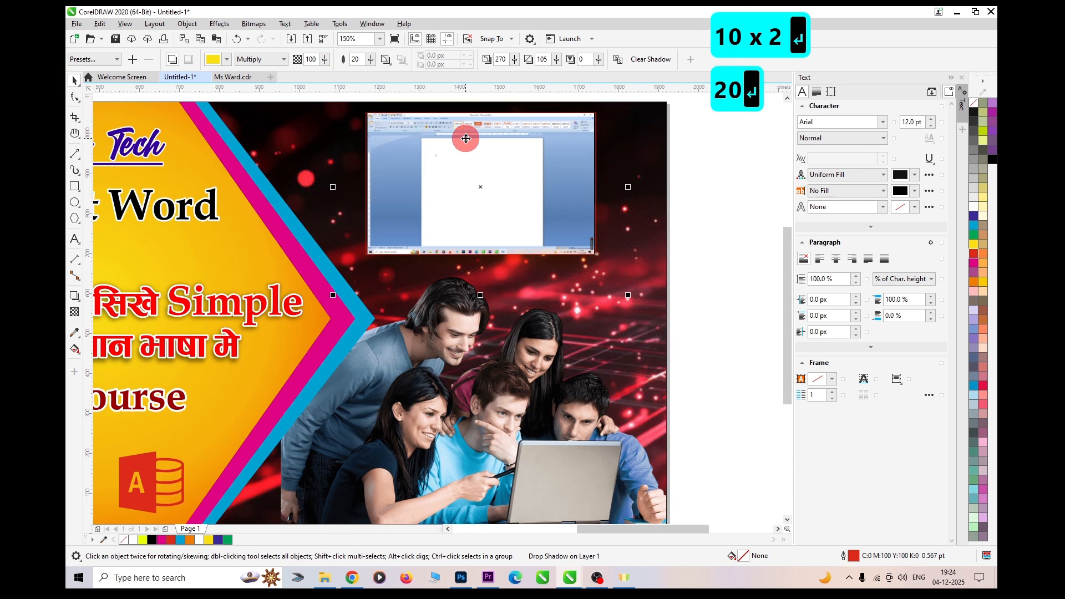
pyautogui.scroll(-2, 465, 138)
pyautogui.press('Down')
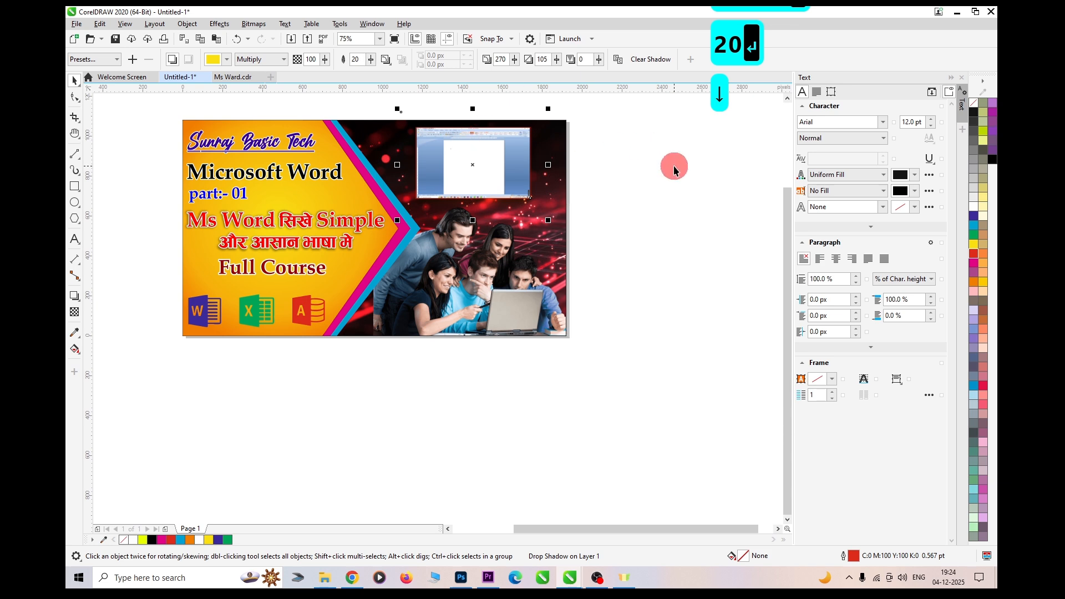
pyautogui.click(652, 175)
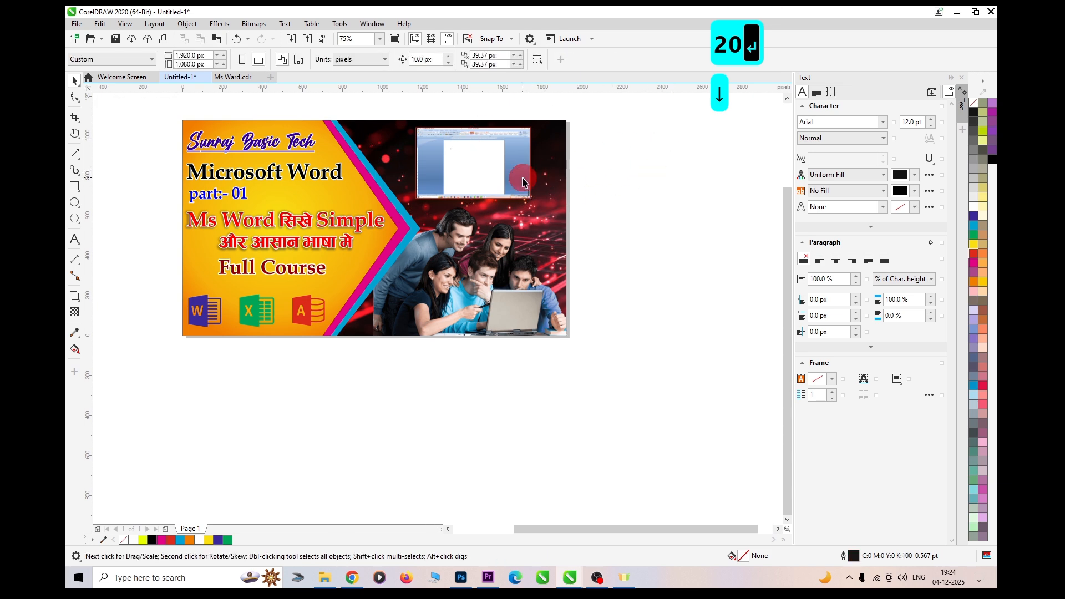
pyautogui.scroll(-2, 499, 175)
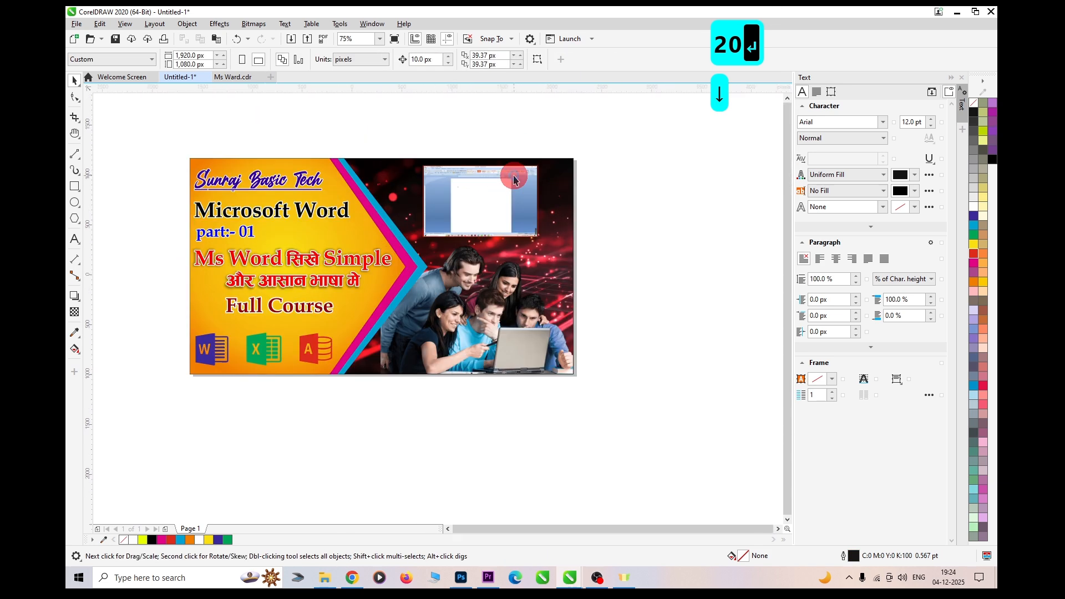
pyautogui.scroll(2, 494, 174)
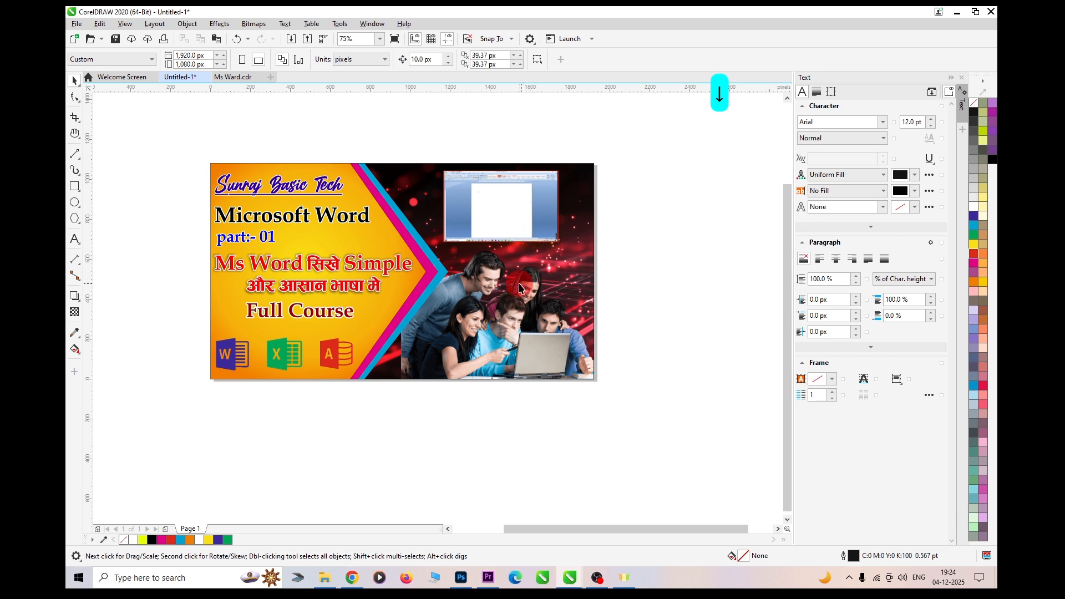
# - Mirror the clipped photo of people at the laptop horizontally
pyautogui.click(557, 354)
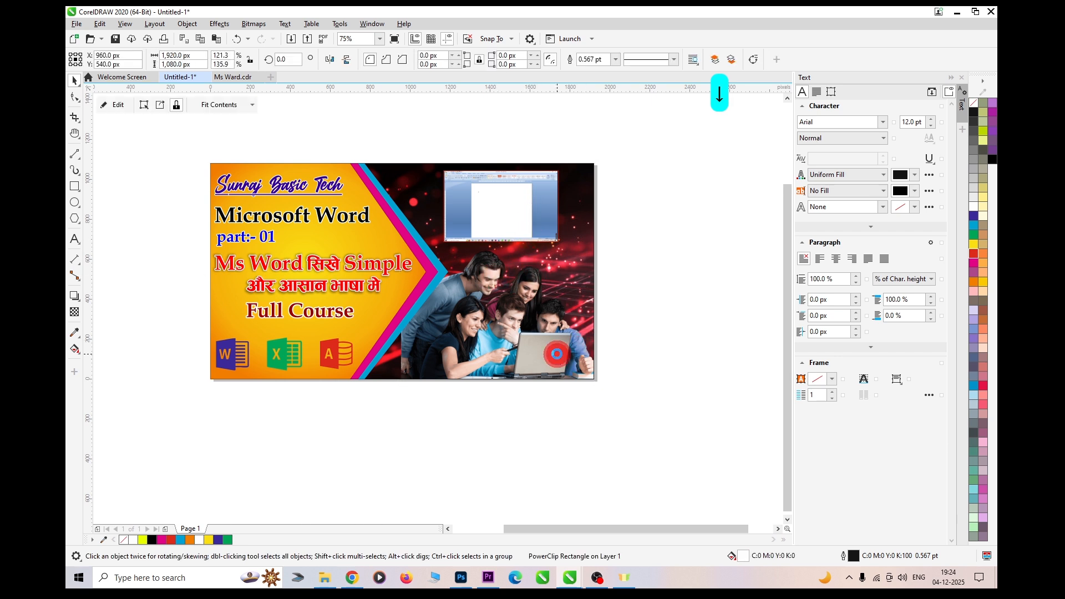
pyautogui.click(557, 353)
pyautogui.click(329, 61)
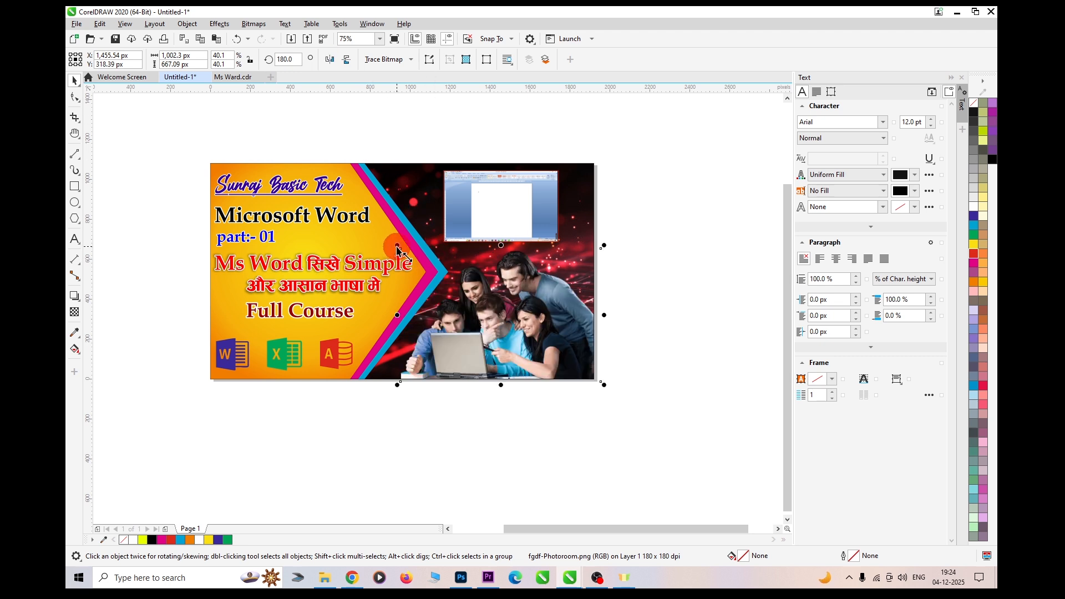
# - Enlarge the mirrored people photo to about 1094 by 728 px and nudge it up and slightly left within its frame
pyautogui.moveTo(397, 250); pyautogui.dragTo(388, 239)
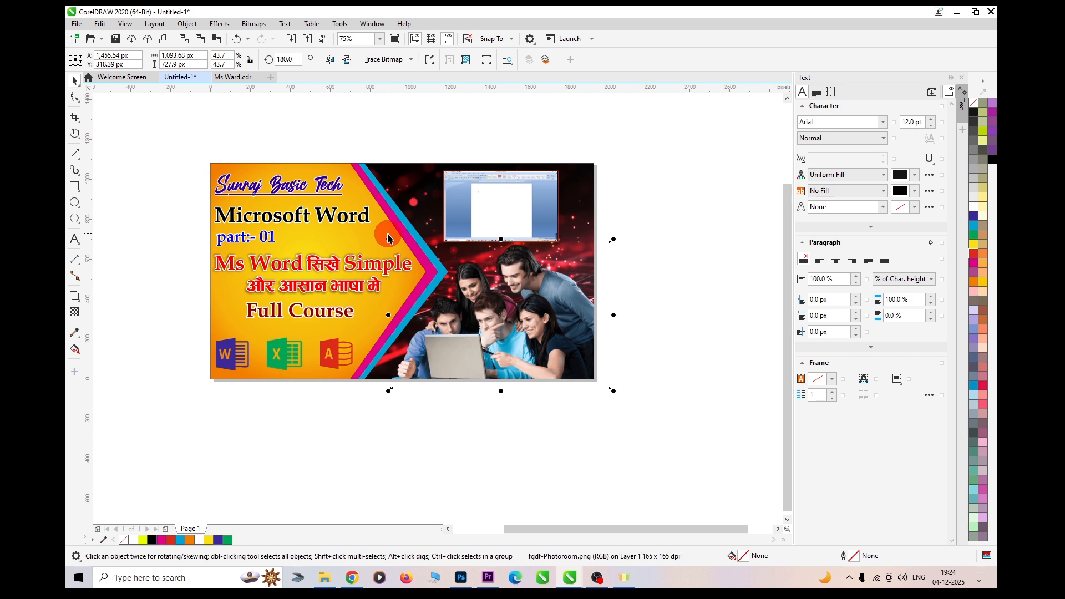
pyautogui.press('Left')
pyautogui.press('Left')
pyautogui.press('Up')
pyautogui.press('Up')
pyautogui.press('Up')
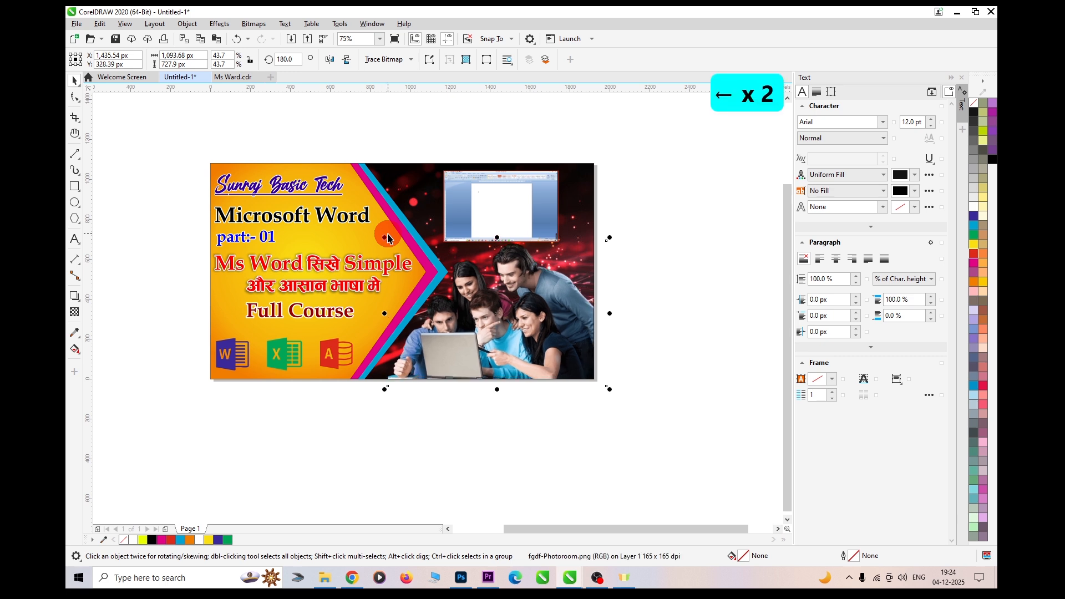
pyautogui.press('Up')
pyautogui.press('Right')
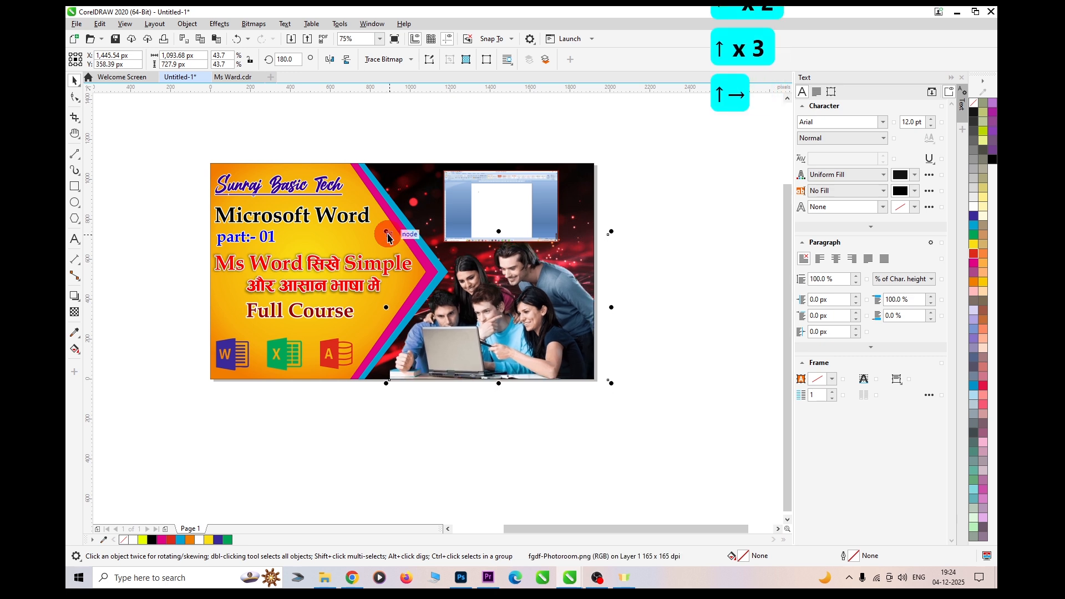
pyautogui.press('Down')
# - Shrink the framed Word screenshot to about 534 by 329 px and nudge it up, clear of the people photo
pyautogui.click(483, 203)
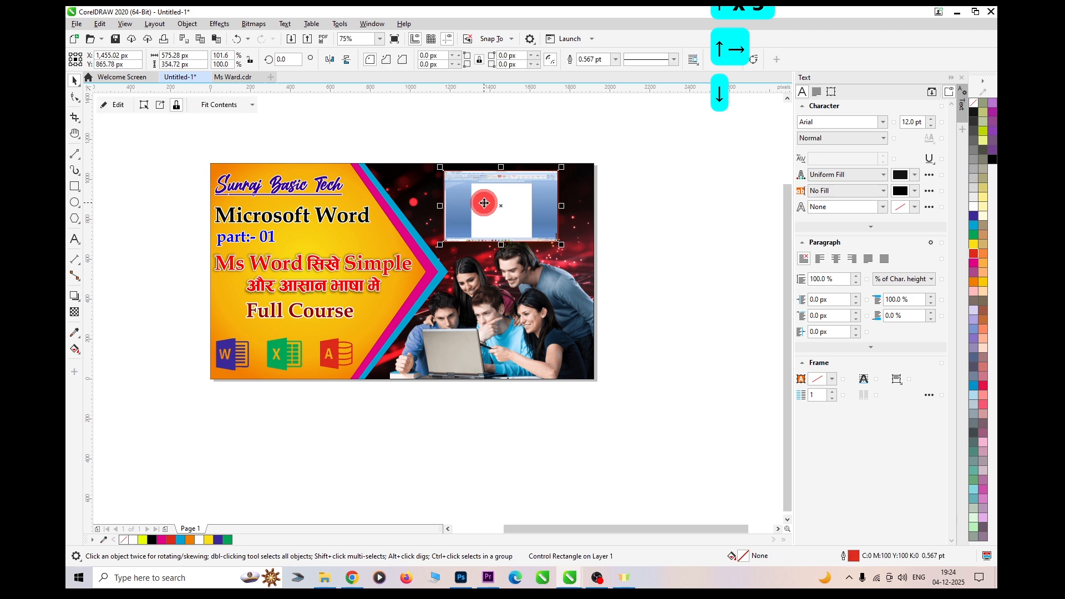
pyautogui.moveTo(440, 245); pyautogui.dragTo(448, 241)
pyautogui.press('Up')
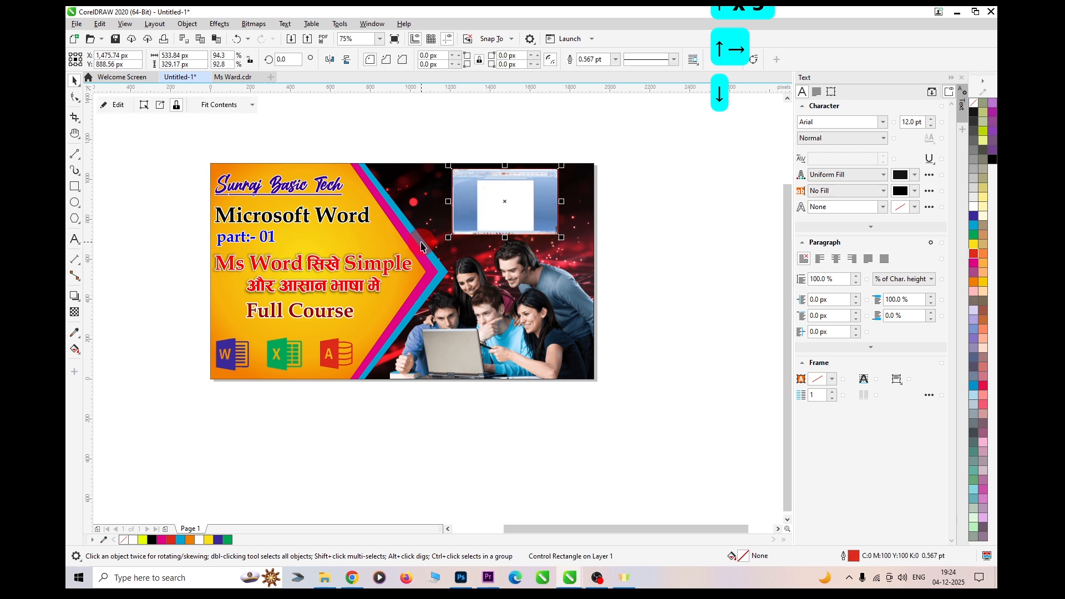
pyautogui.click(622, 211)
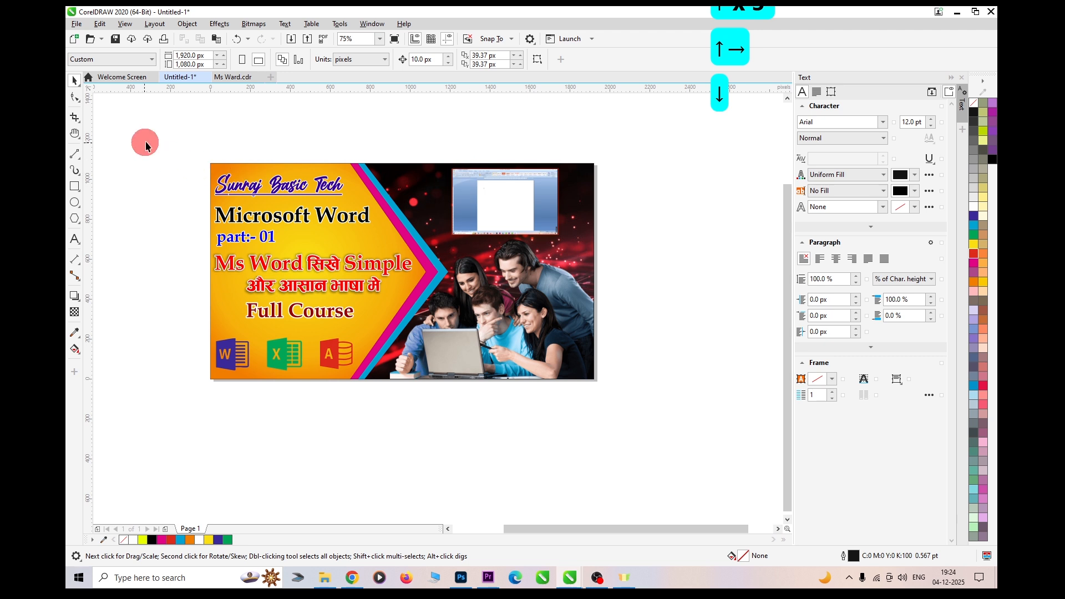
# - Select all thumbnail objects, fit the view to the selection and preview the finished design full screen
pyautogui.moveTo(165, 142); pyautogui.dragTo(537, 366)
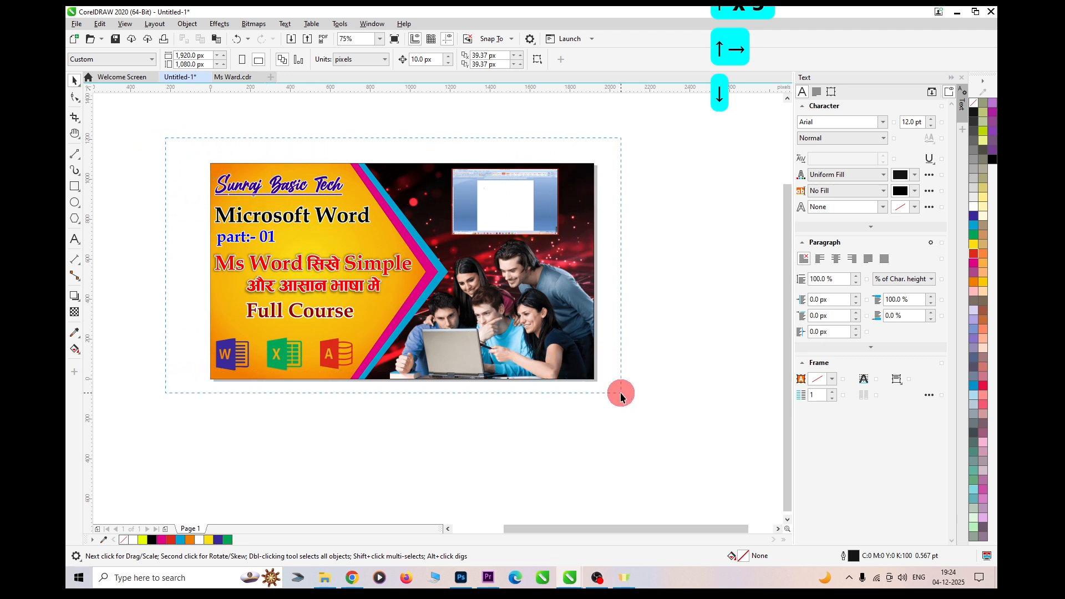
pyautogui.moveTo(620, 391); pyautogui.dragTo(621, 393)
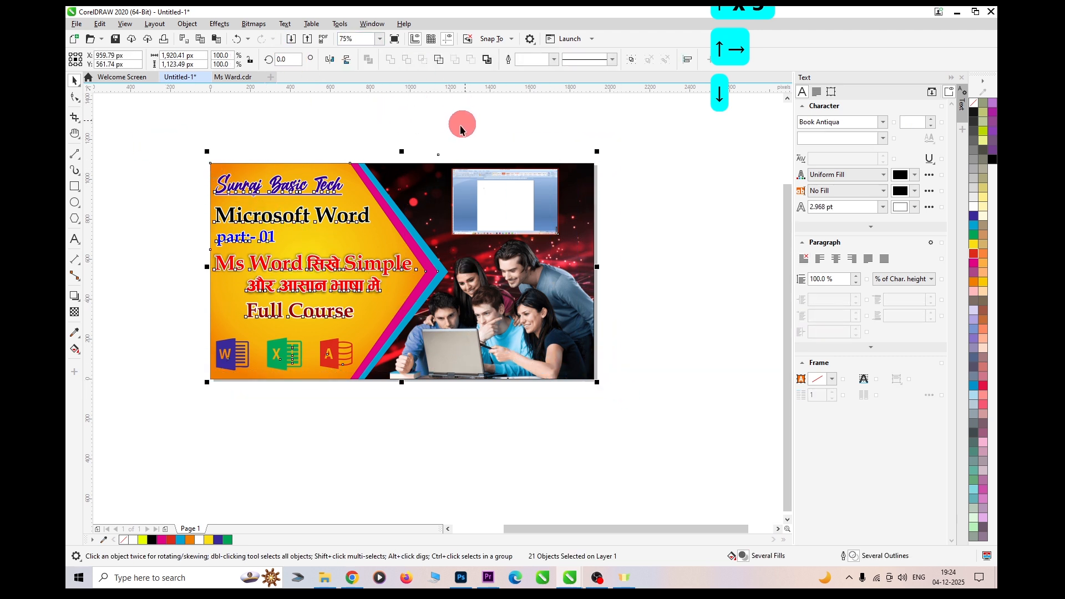
pyautogui.click(379, 38)
pyautogui.click(358, 59)
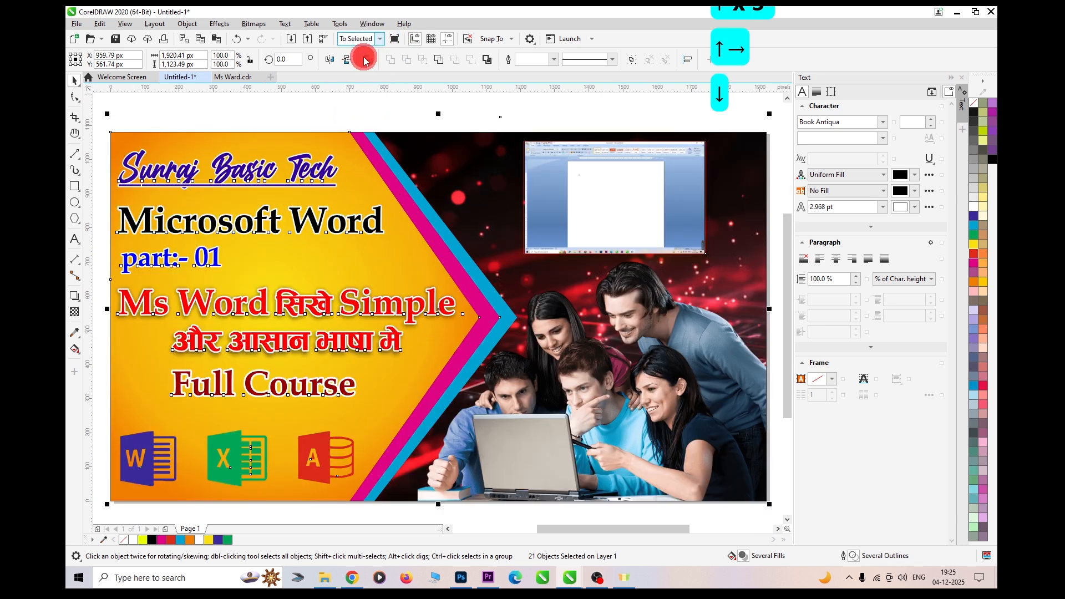
pyautogui.click(393, 40)
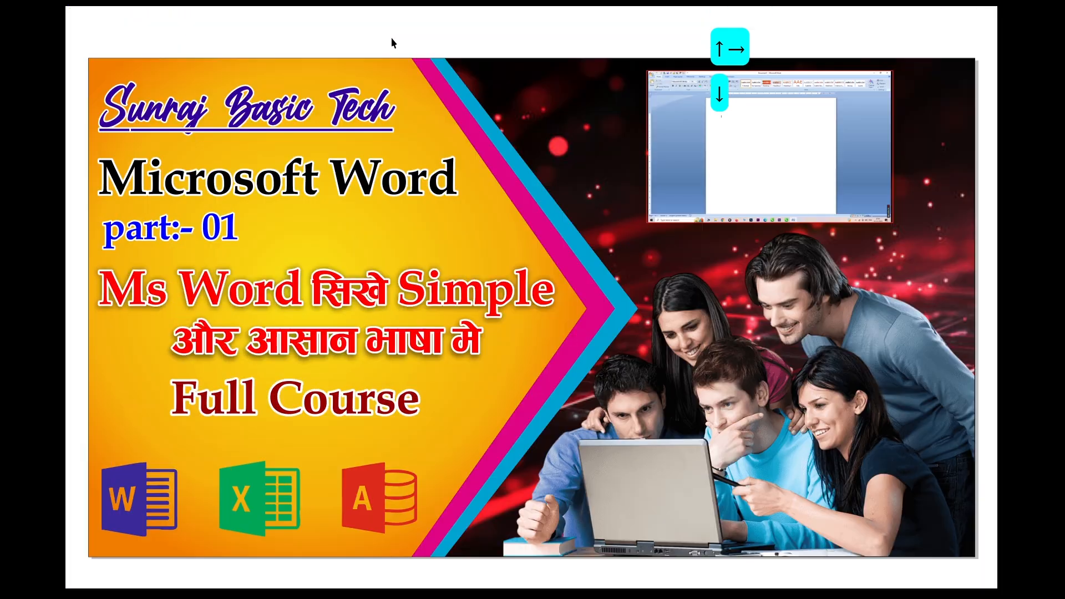